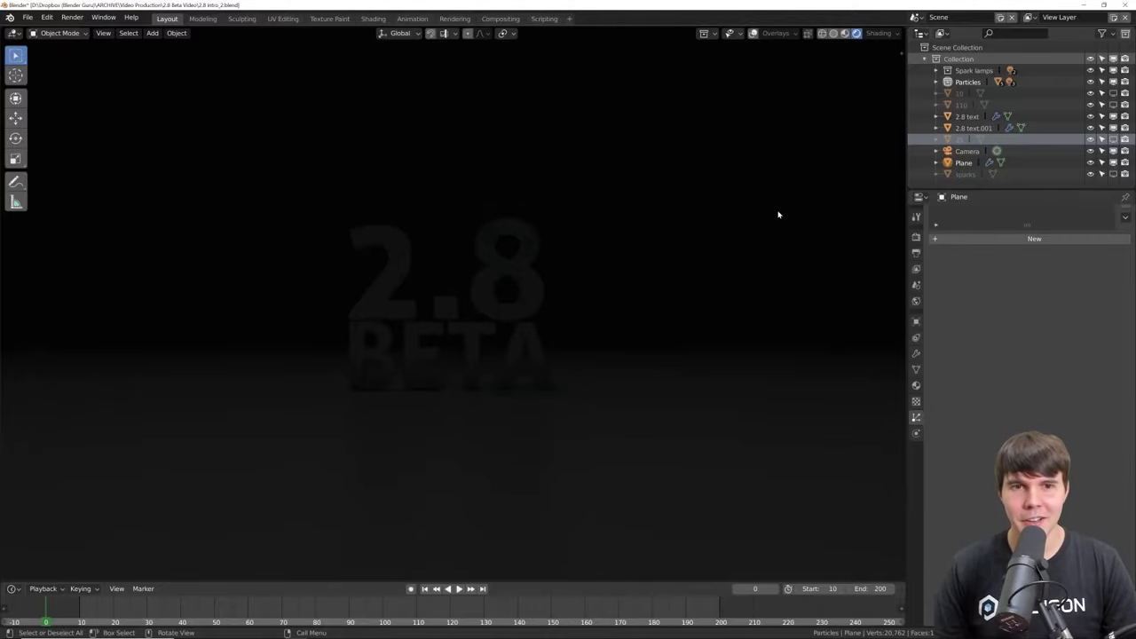
Step: Play the 2.8 BETA particle animation and view it from different angles
key(space)
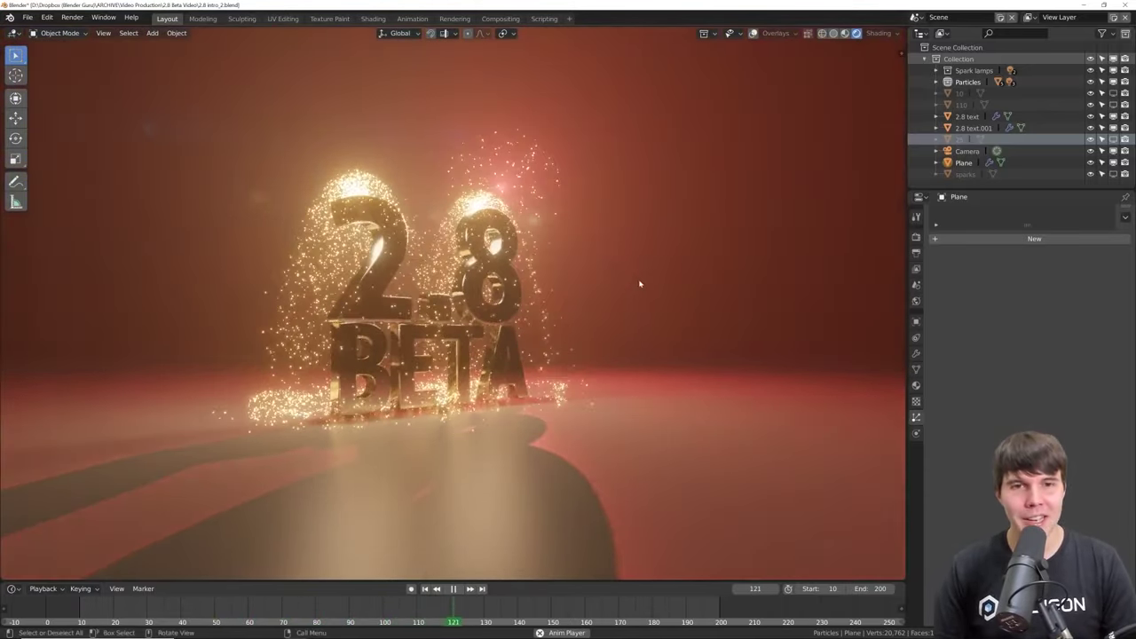
middle_drag(621, 288, 546, 296)
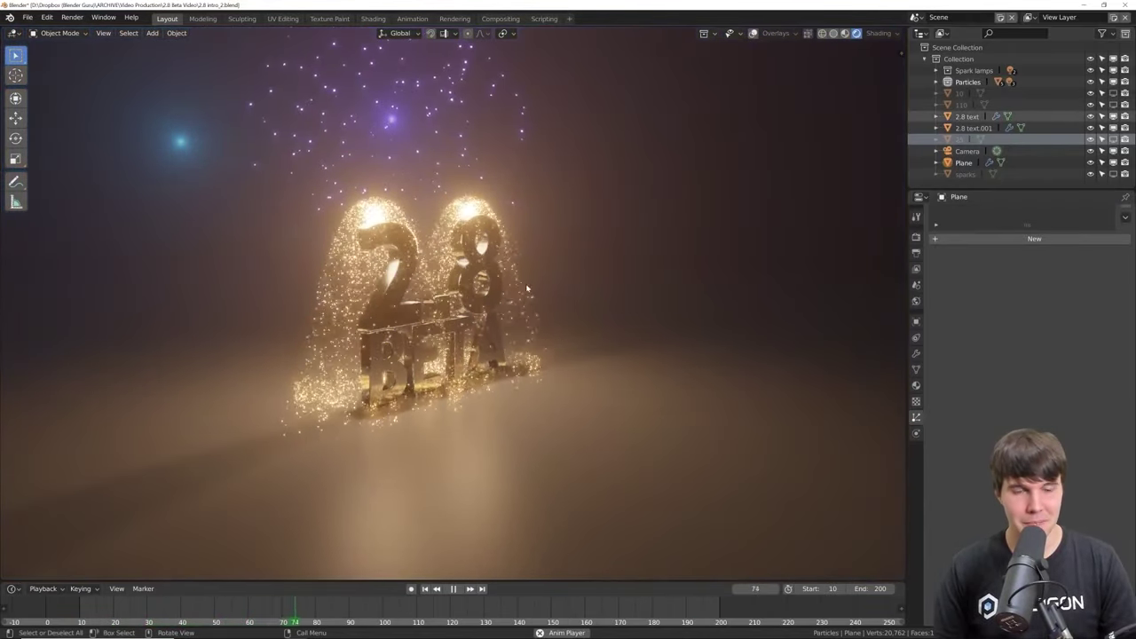
middle_drag(531, 288, 435, 287)
scroll(422, 302, down, 2)
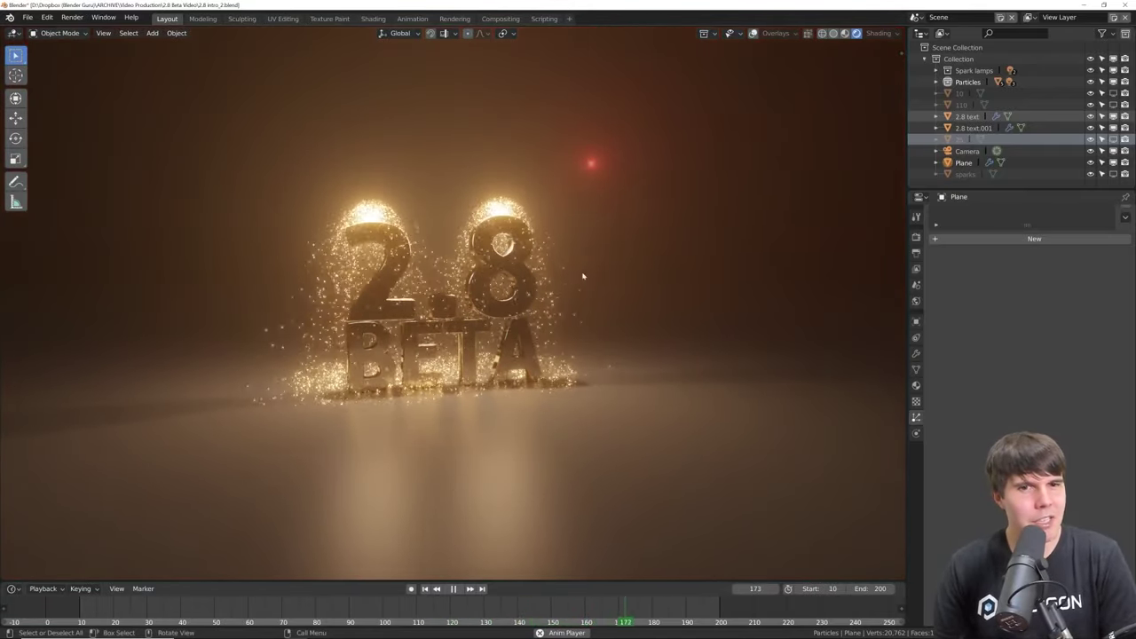
middle_drag(591, 272, 559, 265)
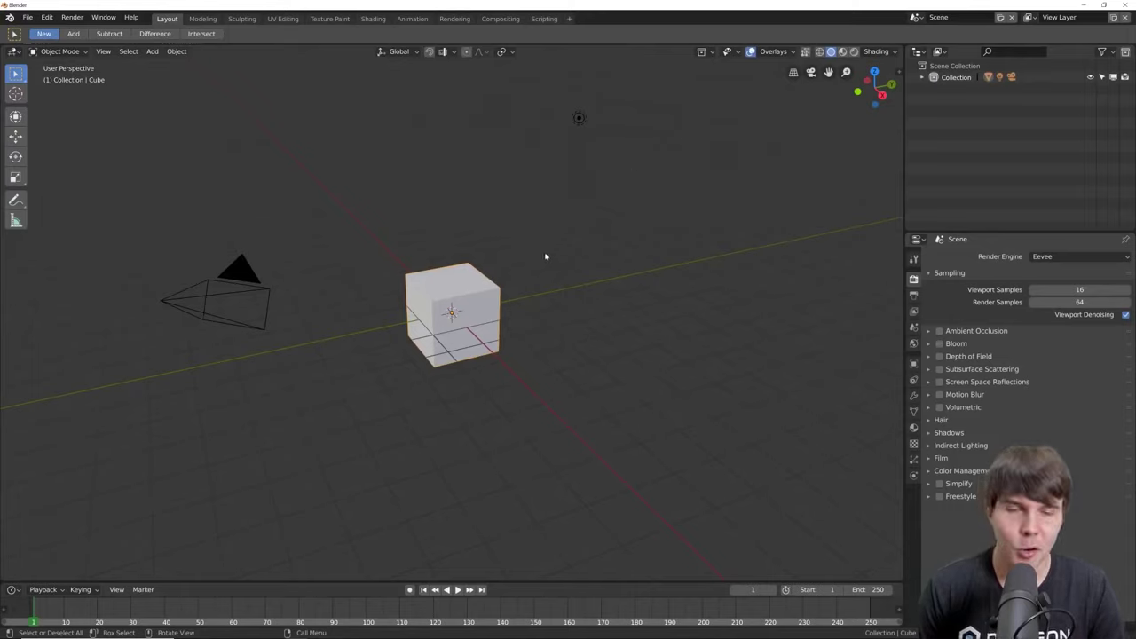
Step: Select the light, the cube and the camera in turn, and finish with the cube selected
click(581, 133)
click(453, 311)
click(251, 276)
click(452, 311)
click(582, 118)
click(476, 309)
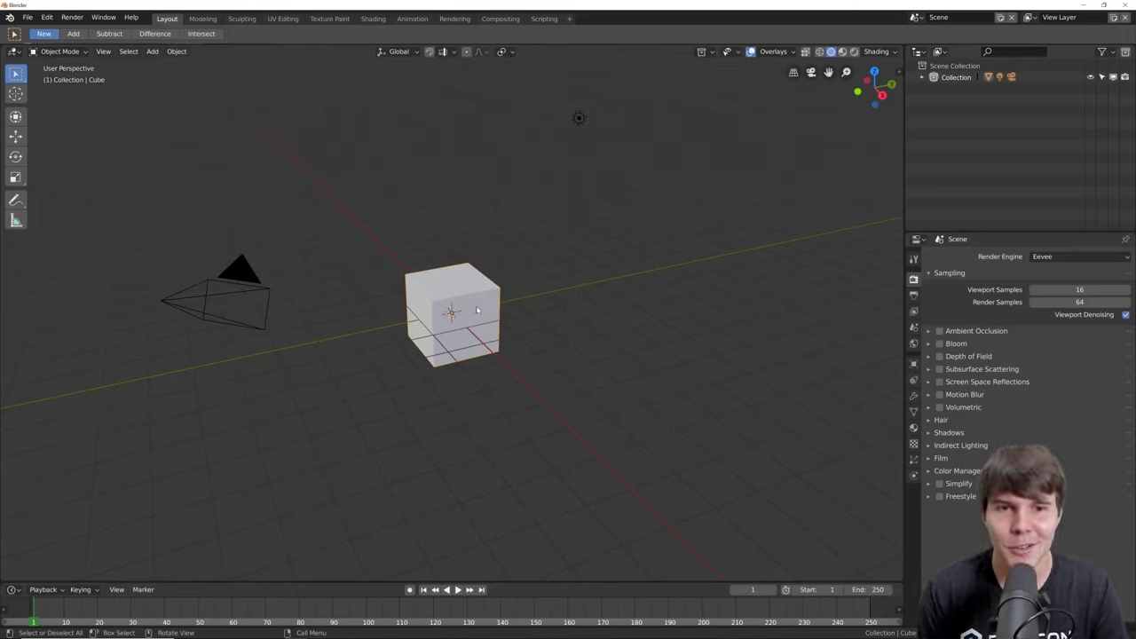
right_click(246, 281)
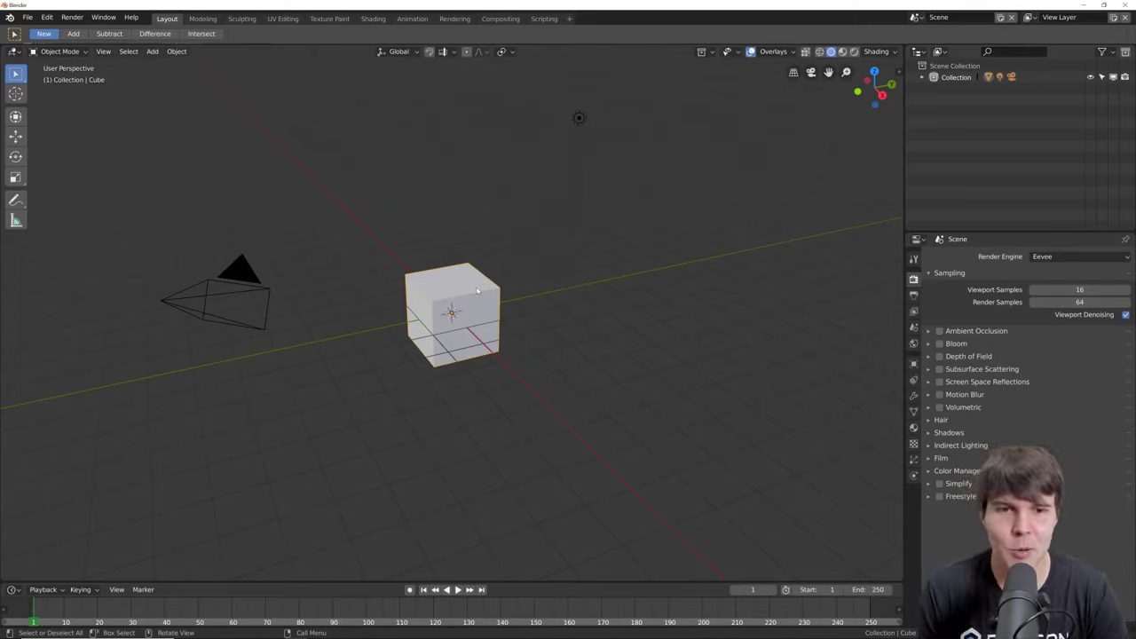
Step: Set Select With to Right in the Input preferences and test the Play spacebar action in the viewport
click(47, 17)
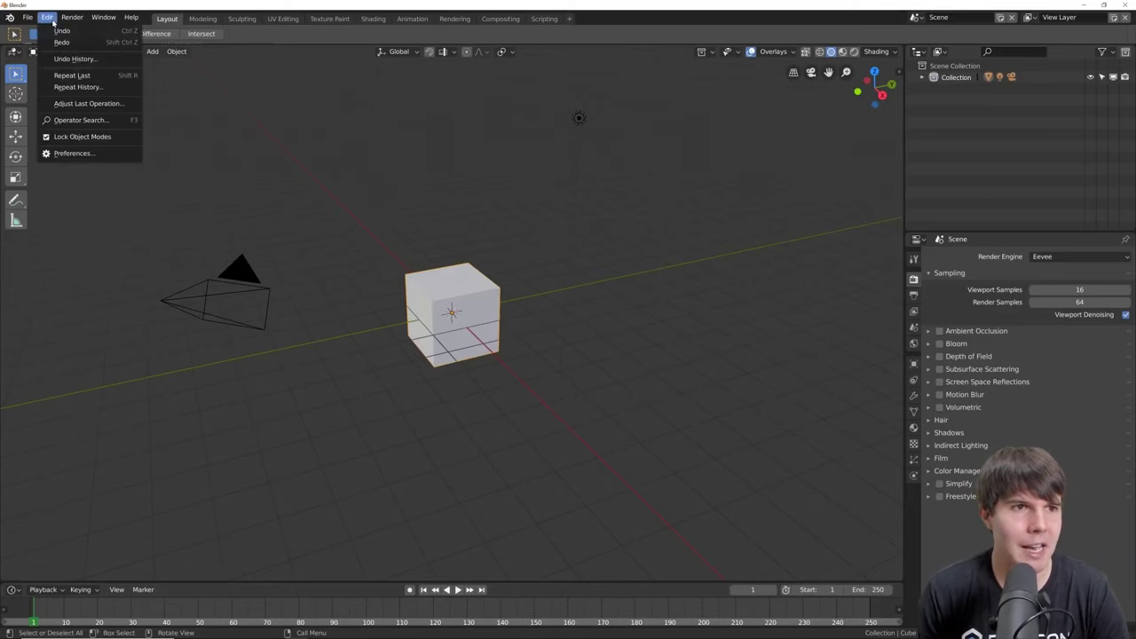
click(71, 152)
click(337, 73)
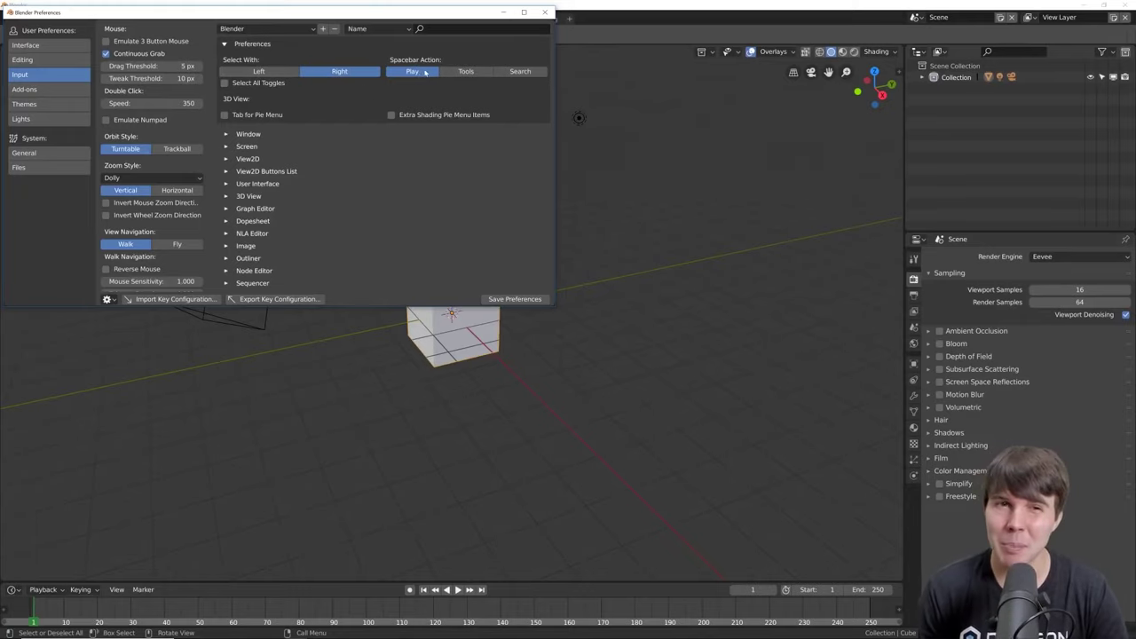
click(631, 32)
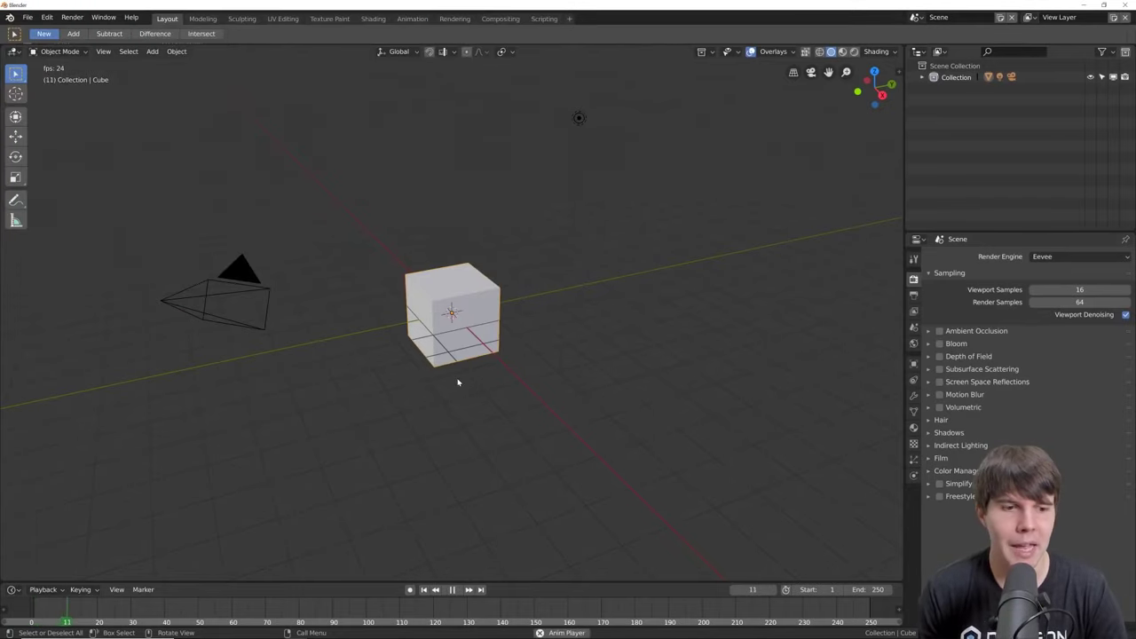
Step: Set the Spacebar Action preference to Search and test it in the viewport
key(alt+Tab)
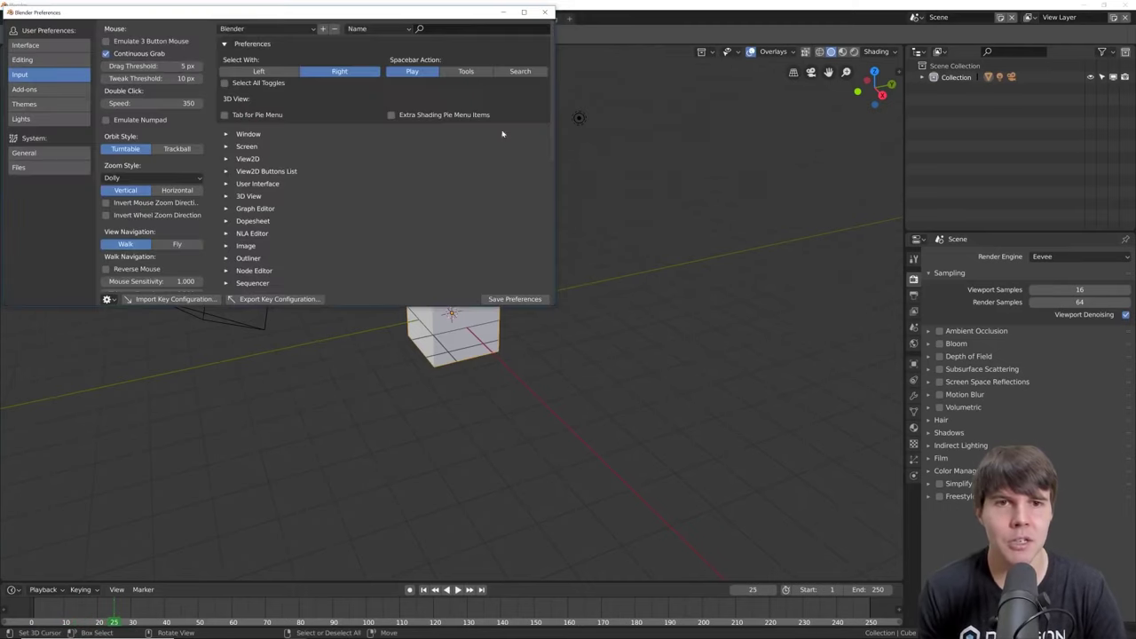
click(587, 46)
key(space)
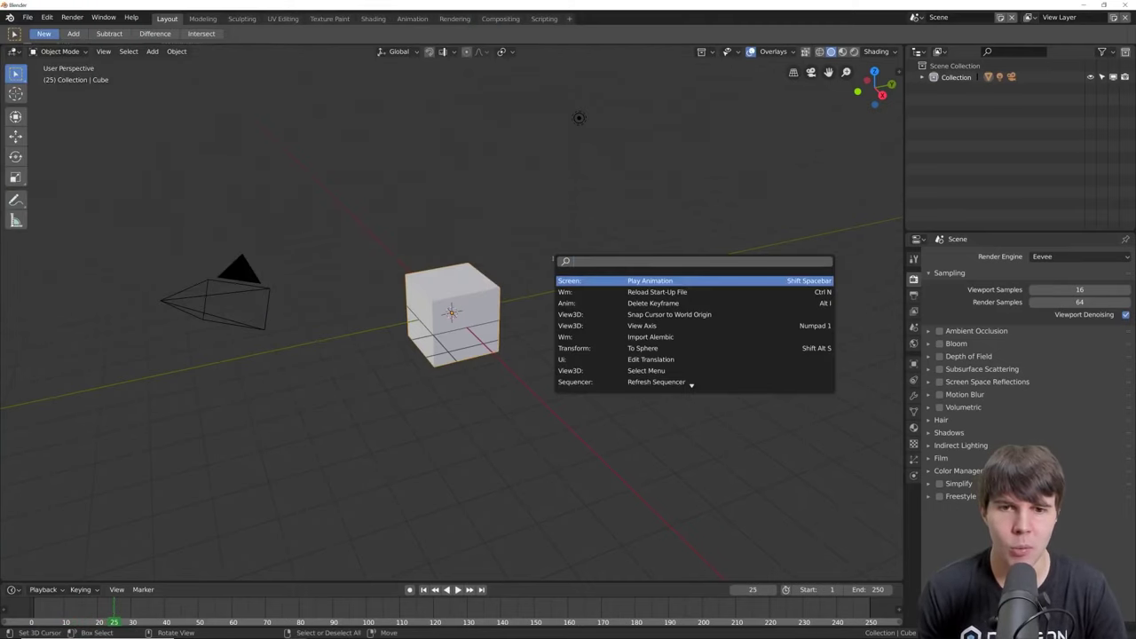
Step: Set the Spacebar Action preference to Tools and test the tool list over the viewport
key(alt+Tab)
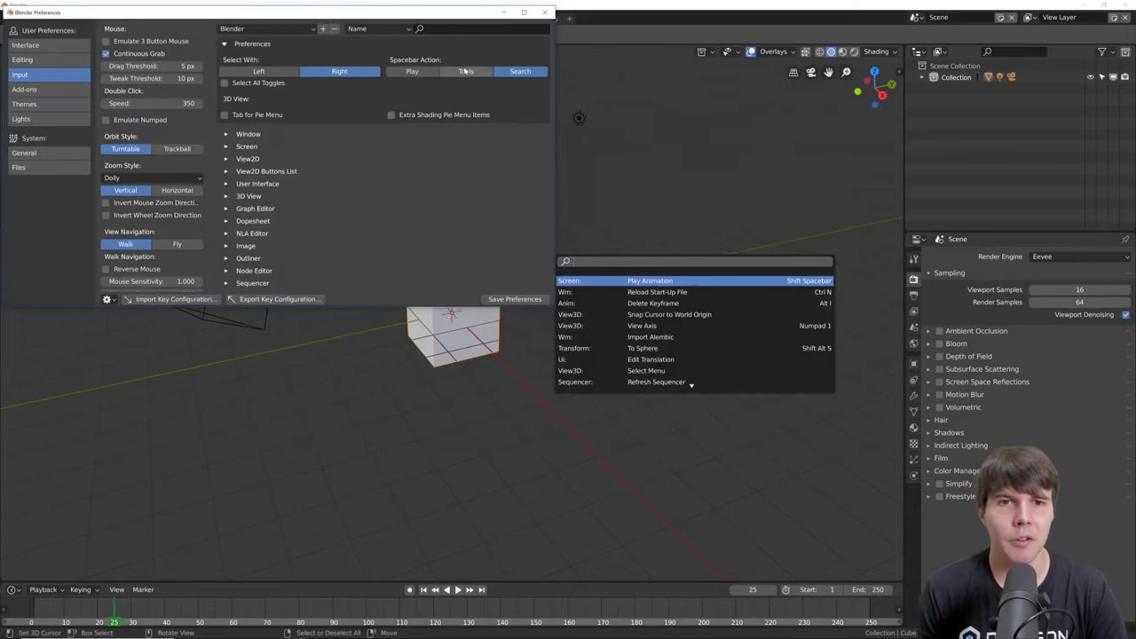
click(502, 222)
key(space)
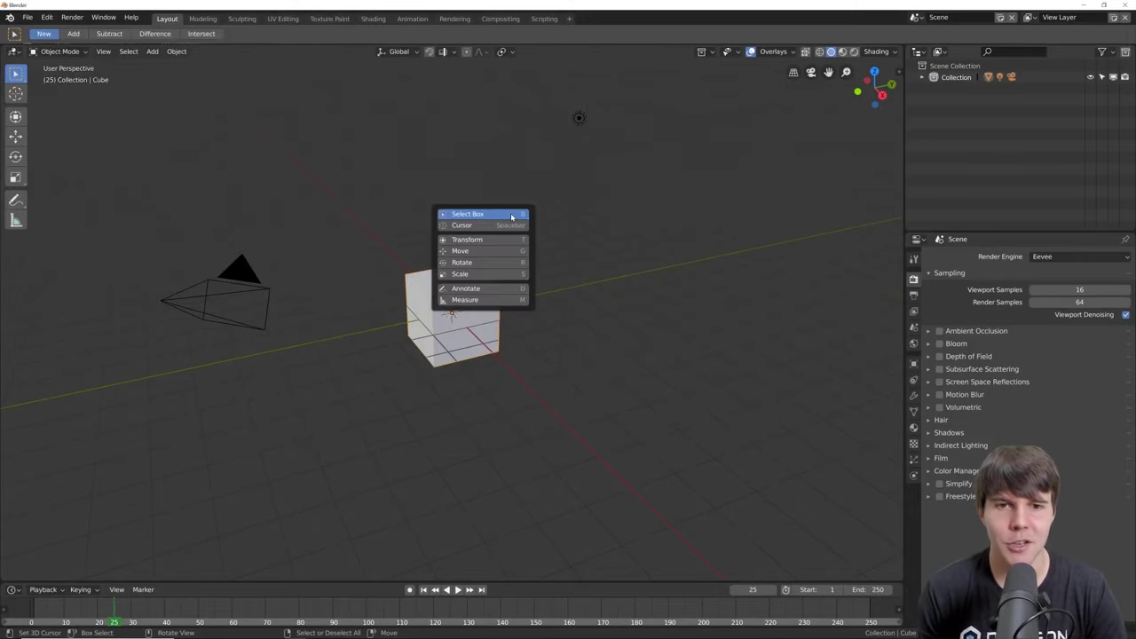
key(space)
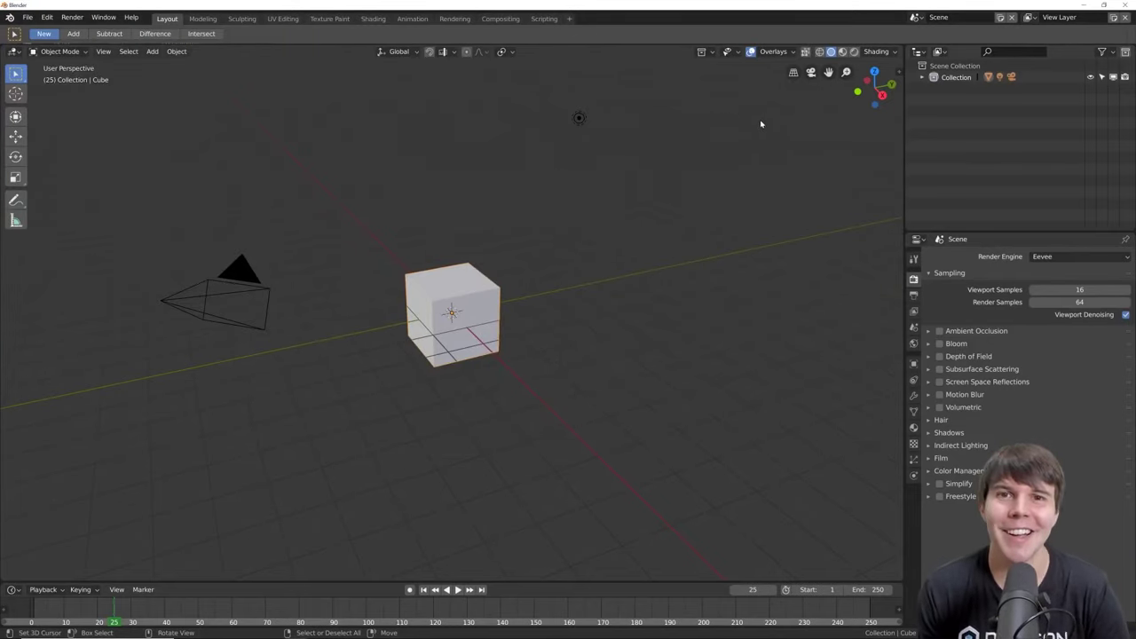
Step: Set the Spacebar Action preference to Play and Select With to Left
key(alt+Tab)
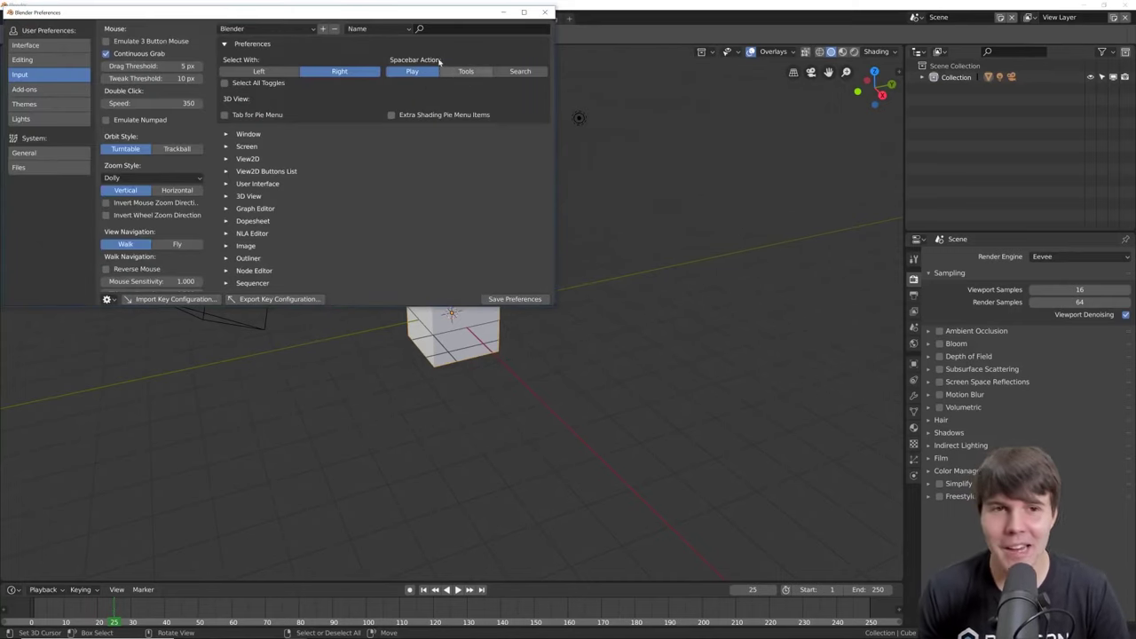
click(262, 71)
click(667, 134)
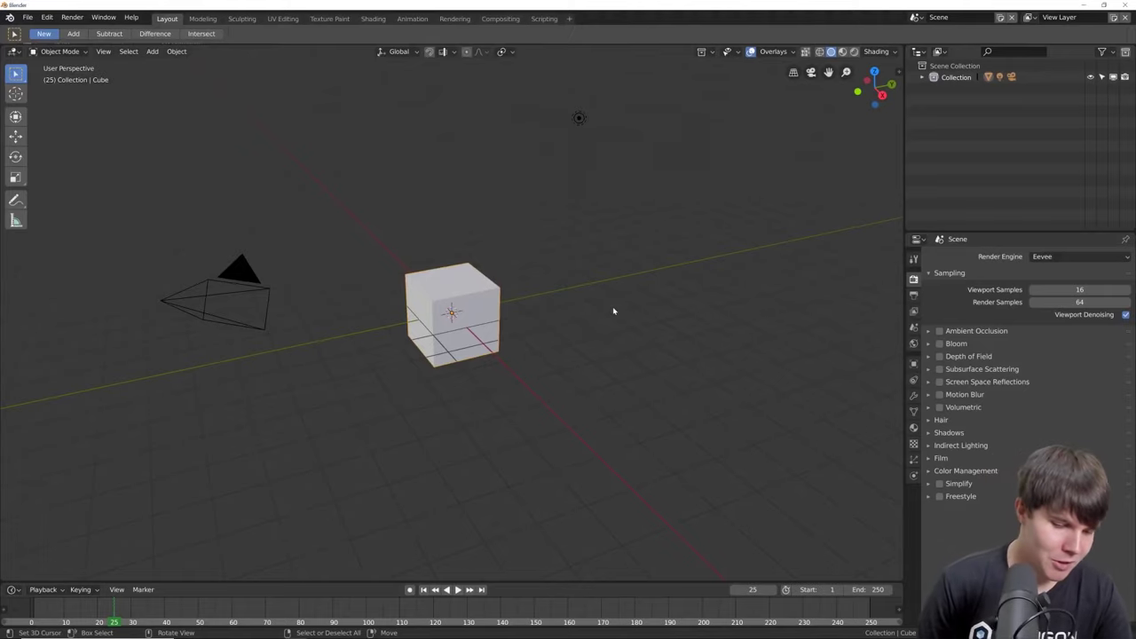
Step: Browse the operator search list down to Import Alembic and dismiss it without running anything
key(space)
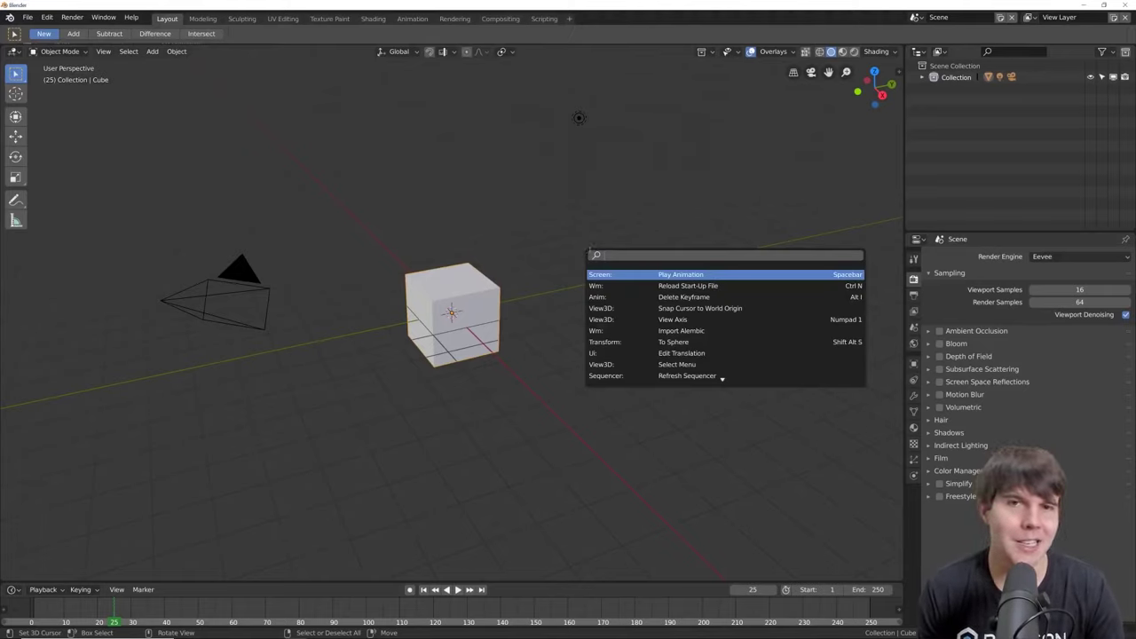
key(Down)
key(Down)
key(Down)
key(Down)
key(Down)
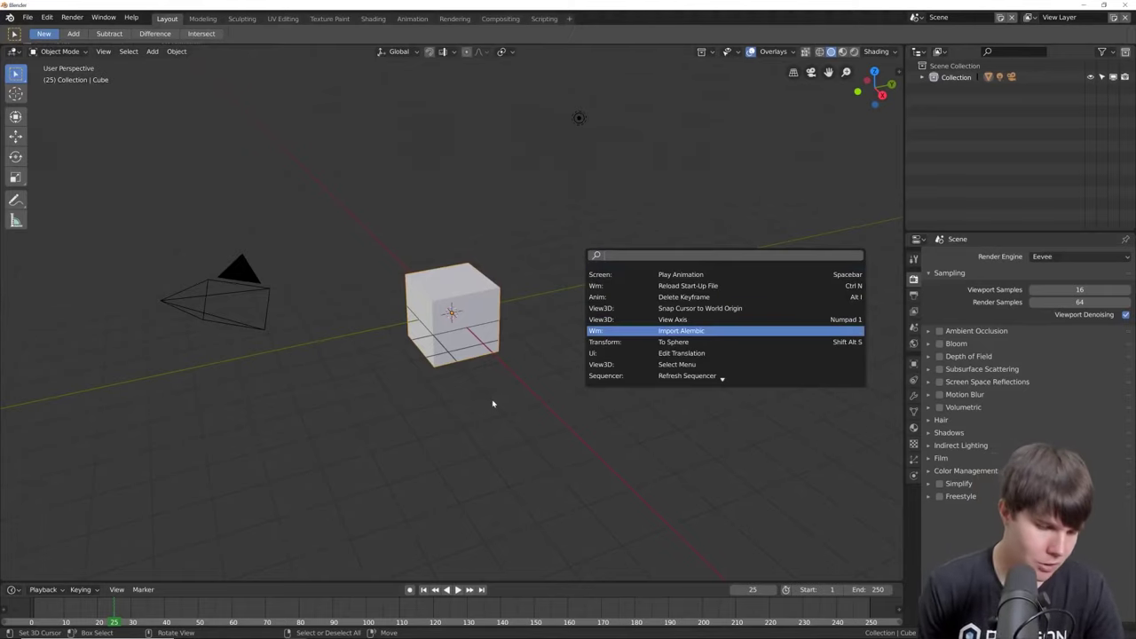
key(Escape)
key(space)
key(Escape)
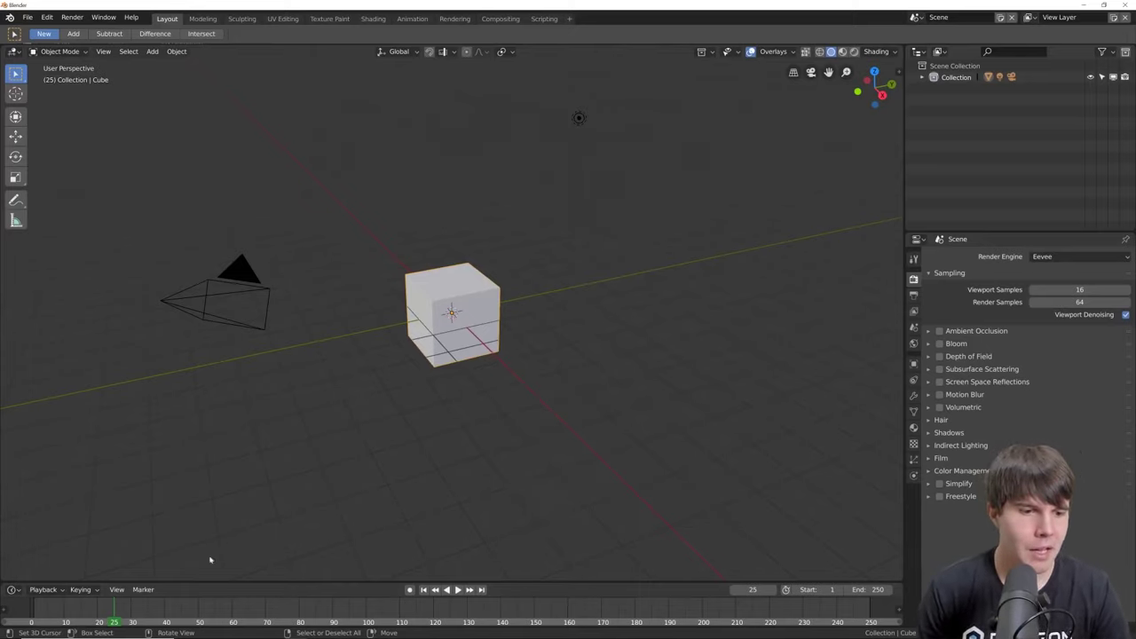
key(Escape)
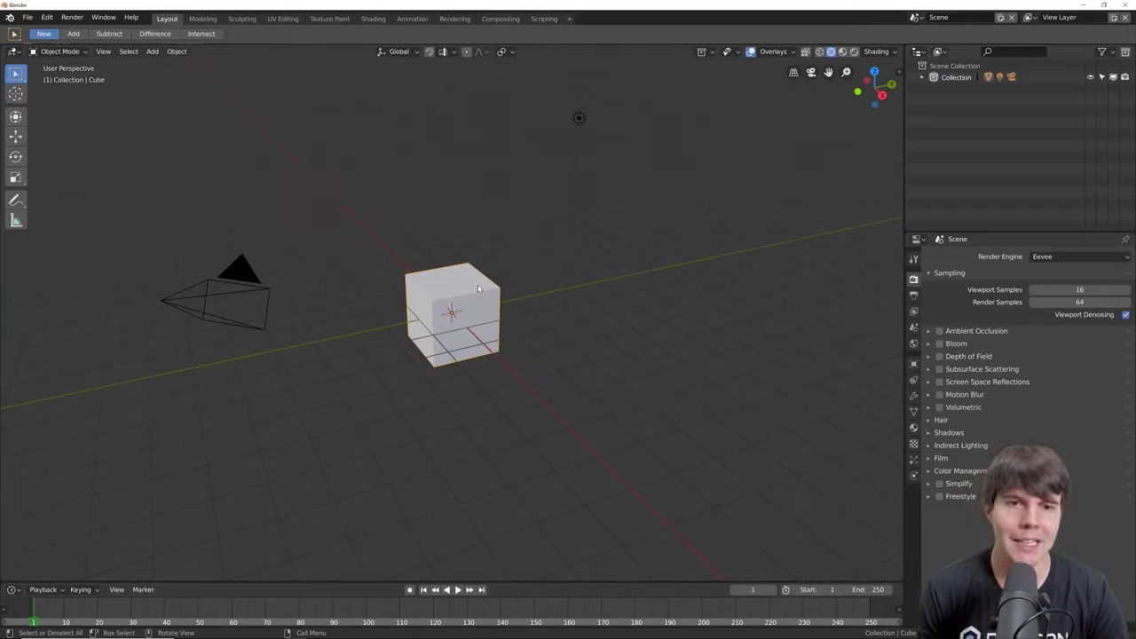
Step: Select the light and the camera in turn, and clear the selection on empty space
click(580, 119)
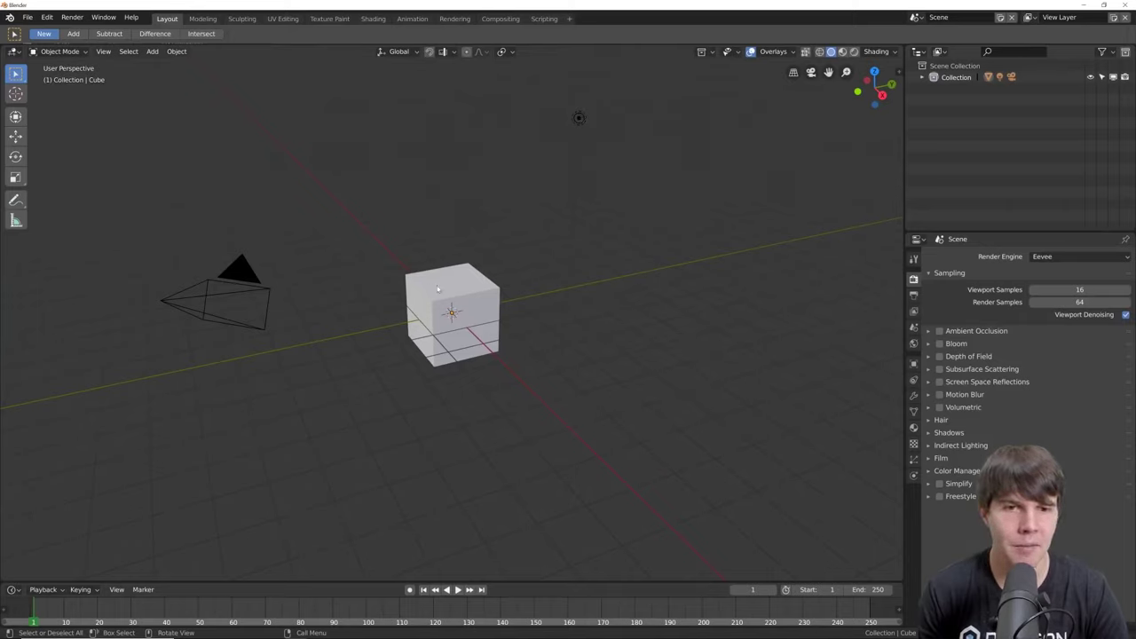
click(211, 272)
click(280, 261)
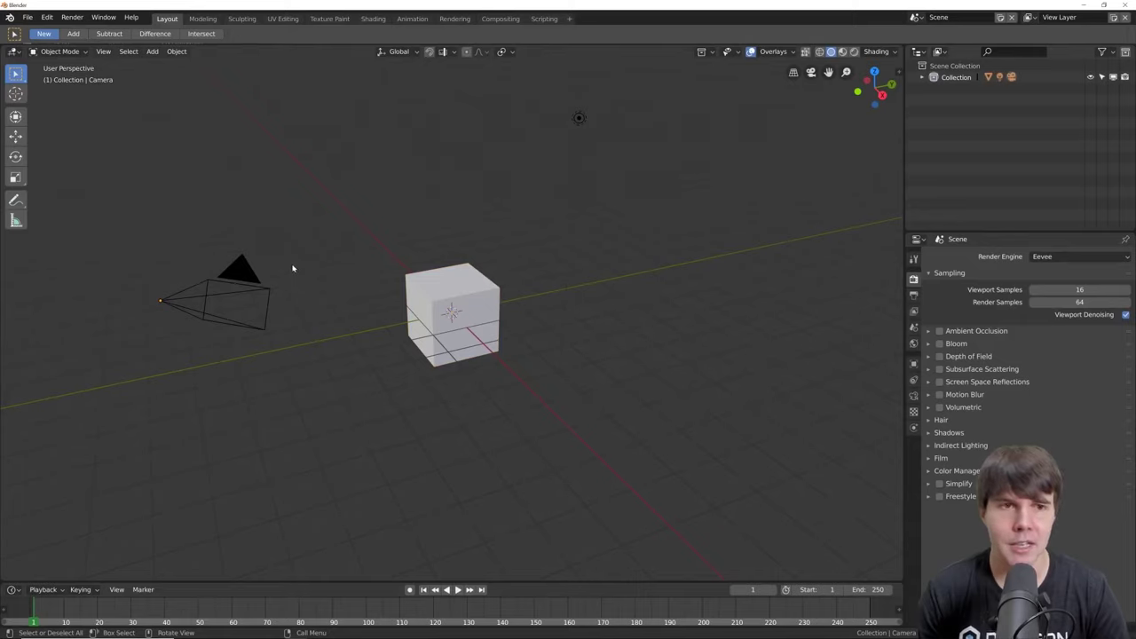
Step: Box-select the objects in the viewport several times, clearing the selection by picking empty space
drag(128, 84, 385, 53)
click(737, 434)
click(332, 96)
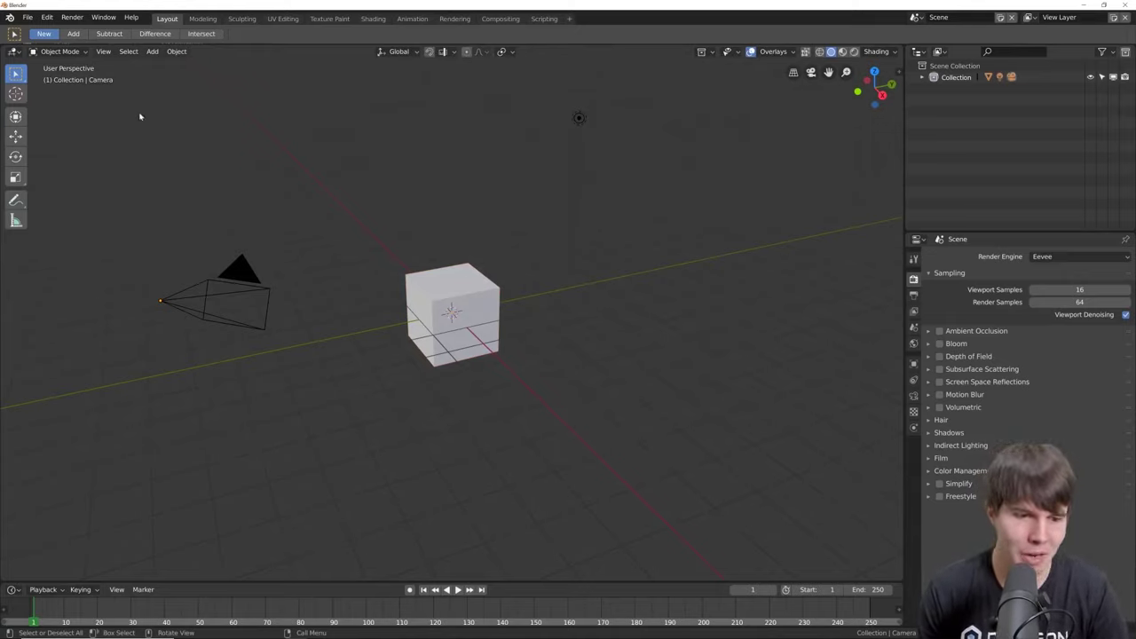
drag(138, 88, 668, 396)
drag(781, 404, 342, 188)
click(345, 149)
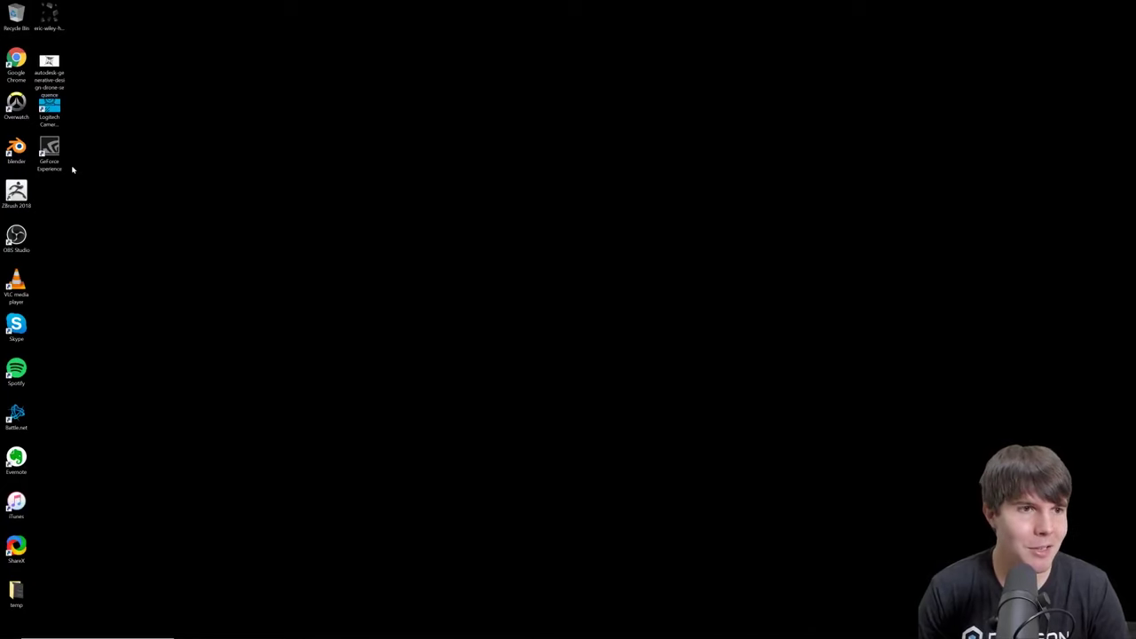
Step: Switch to the Windows desktop, select and deselect the GeForce Experience shortcut, and box-select across the desktop icons
click(49, 151)
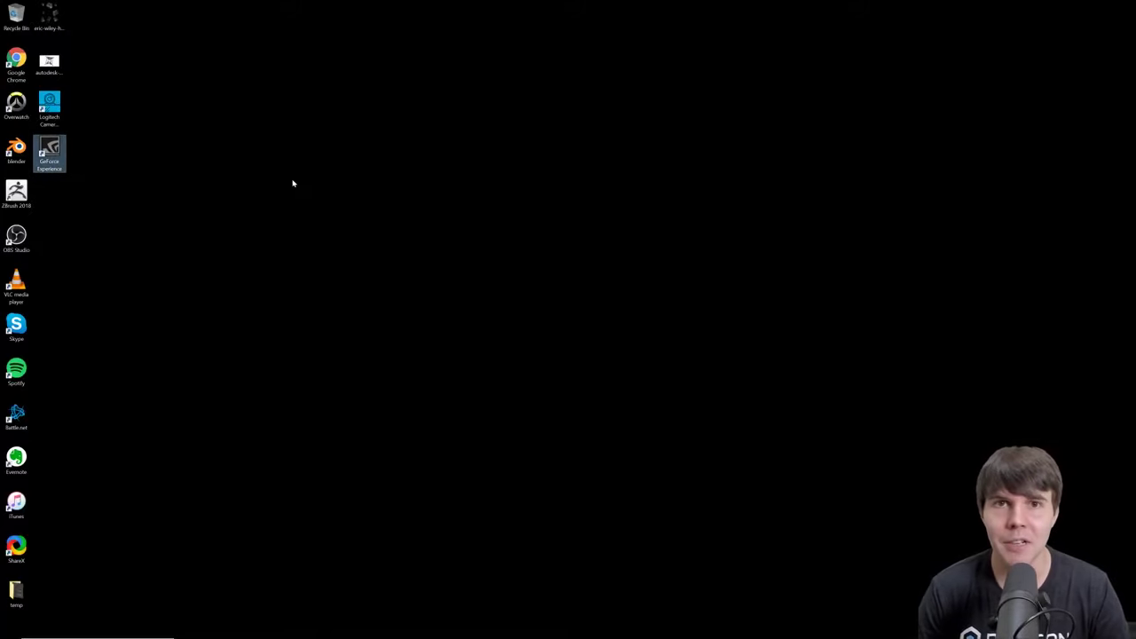
click(277, 118)
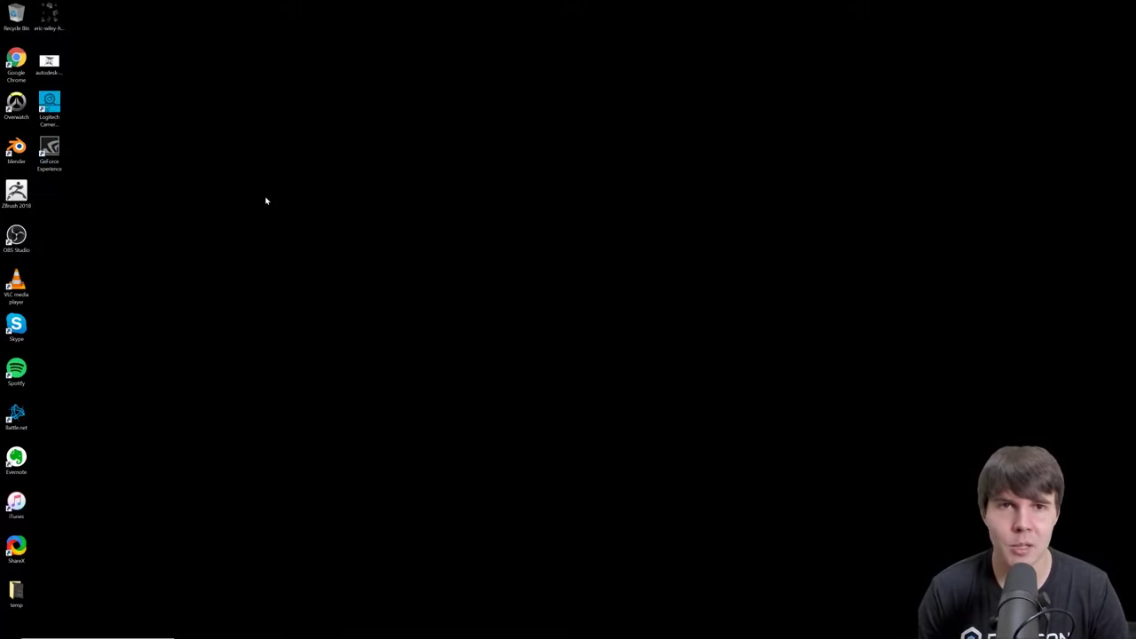
drag(398, 320, 1, 3)
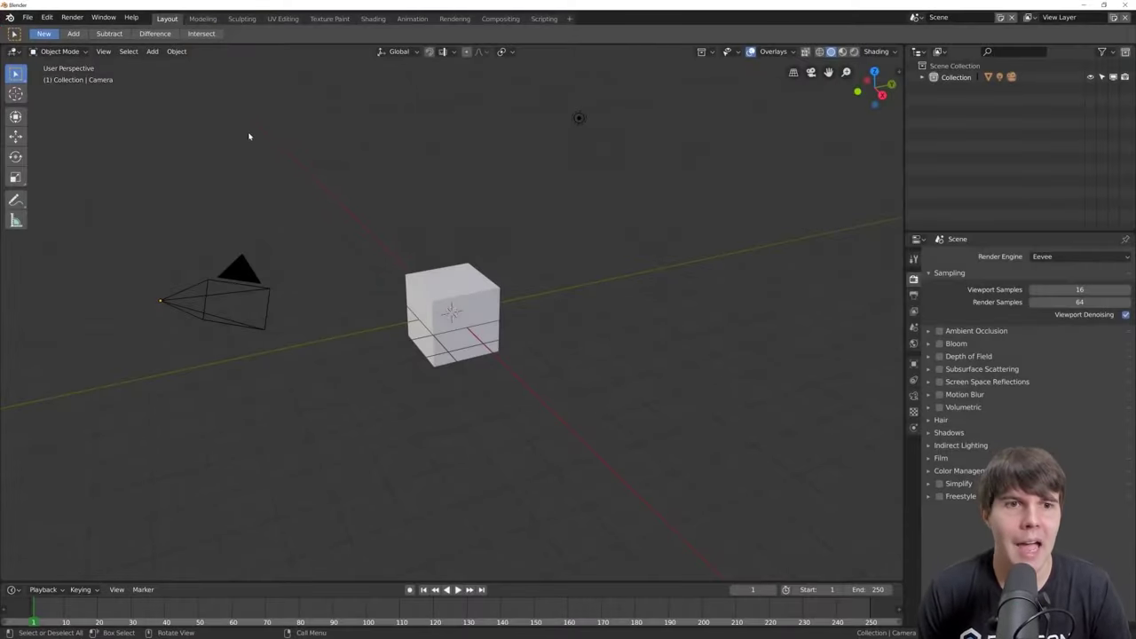
Step: Switch back to Blender, box-select the scene objects, select the cube, and repeat the selection with the Box Select command
drag(151, 110, 603, 352)
click(652, 384)
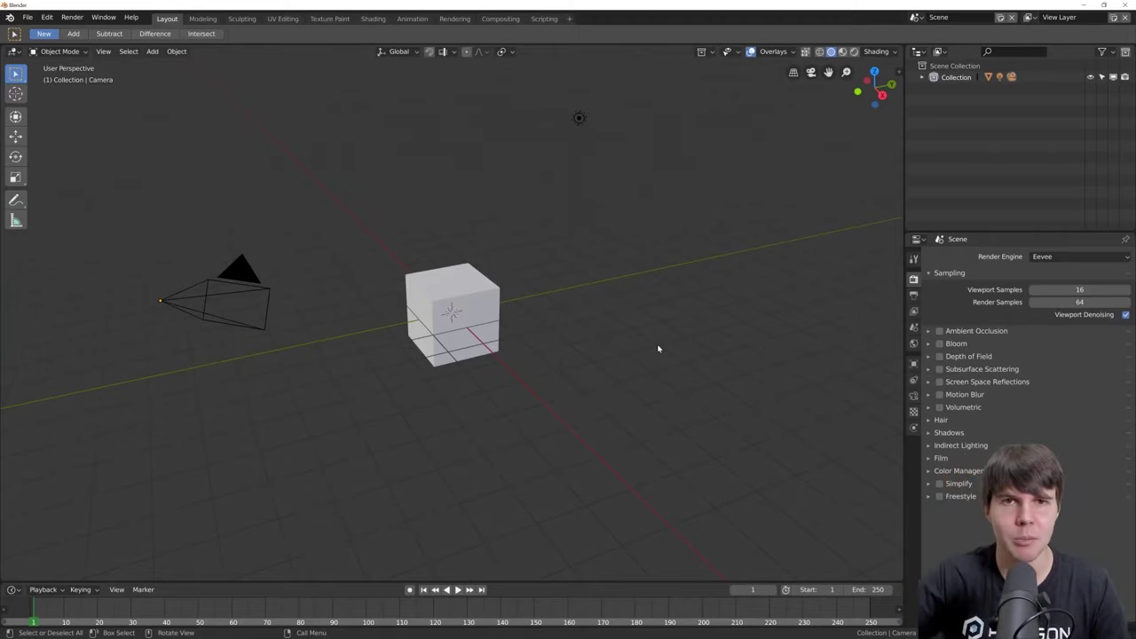
click(490, 324)
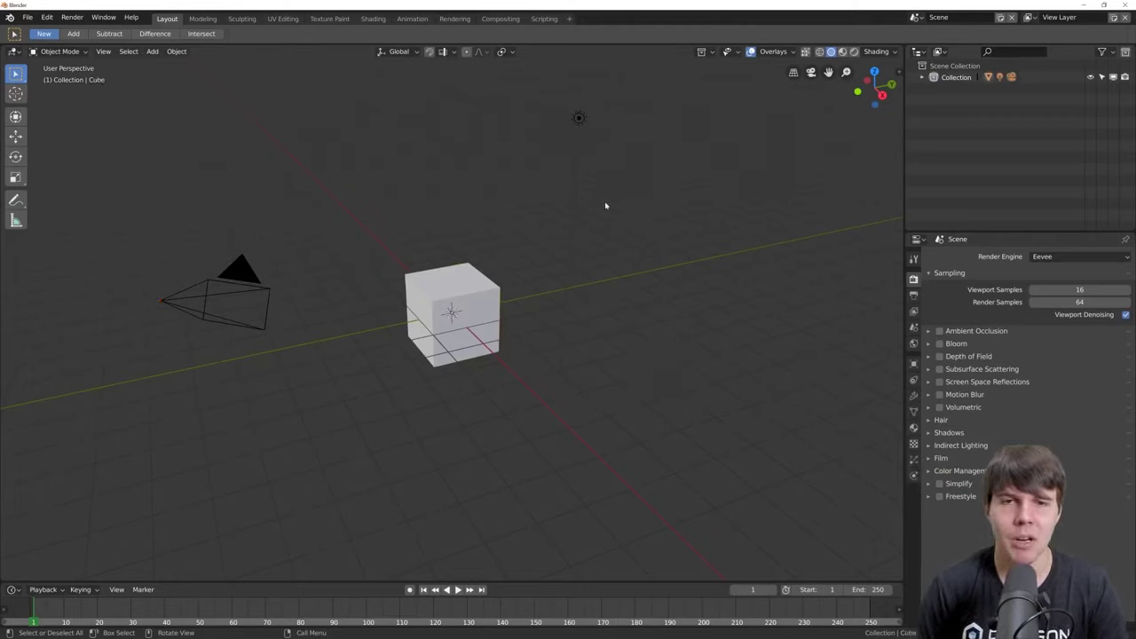
key(b)
drag(147, 118, 660, 398)
click(659, 401)
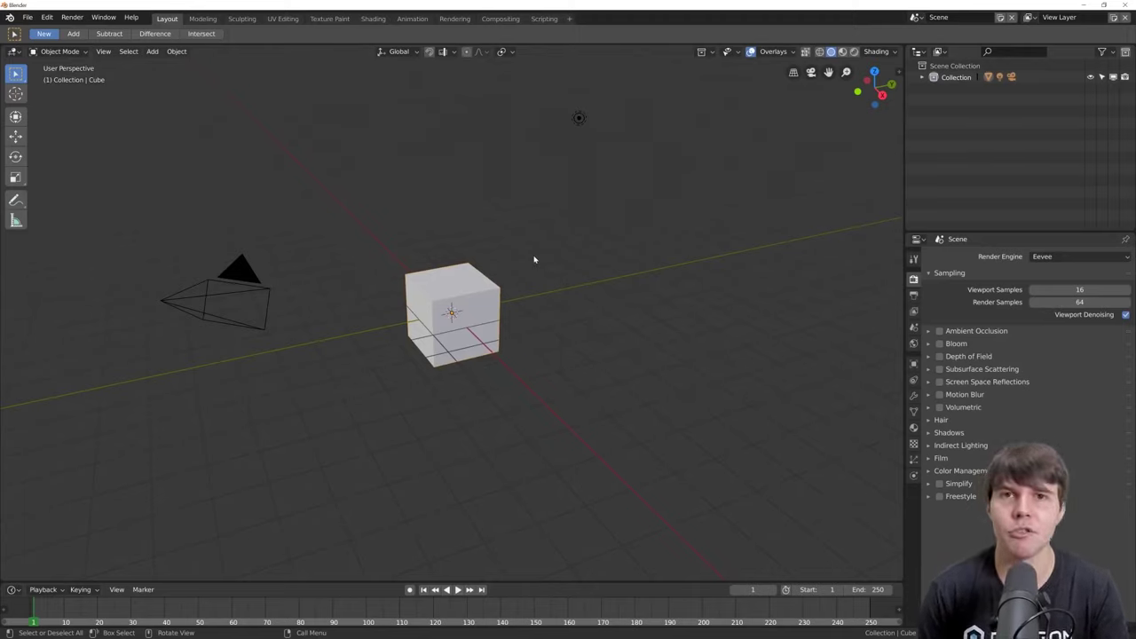
Step: Select the camera and the cube individually, alternate between selecting and deselecting all objects, and finish with everything selected
click(258, 293)
click(497, 304)
key(a)
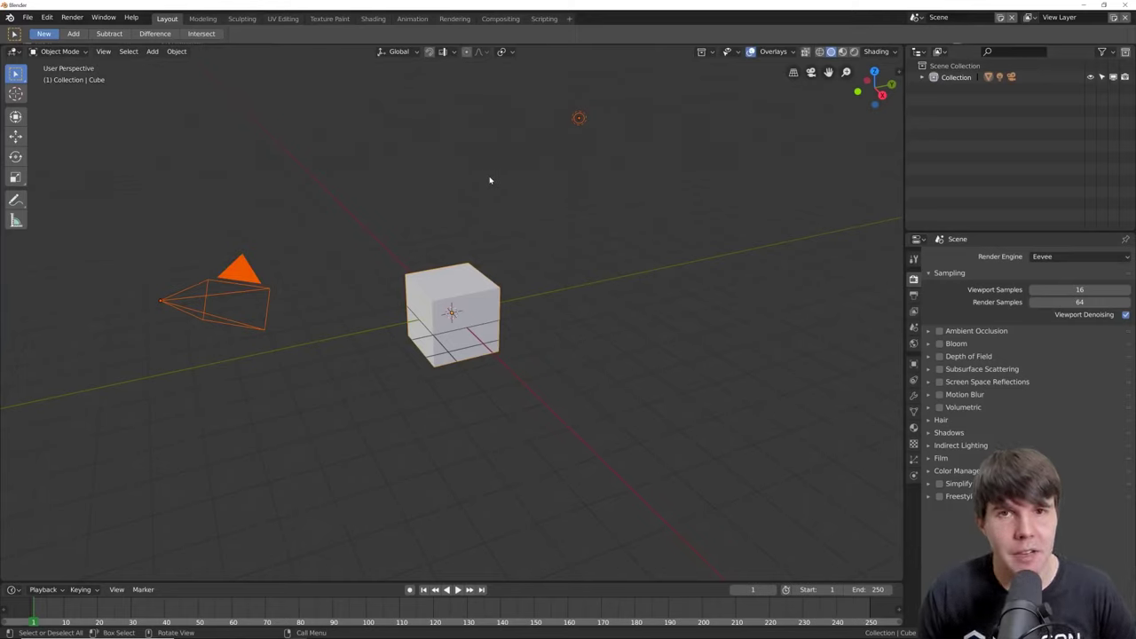
key(alt+a)
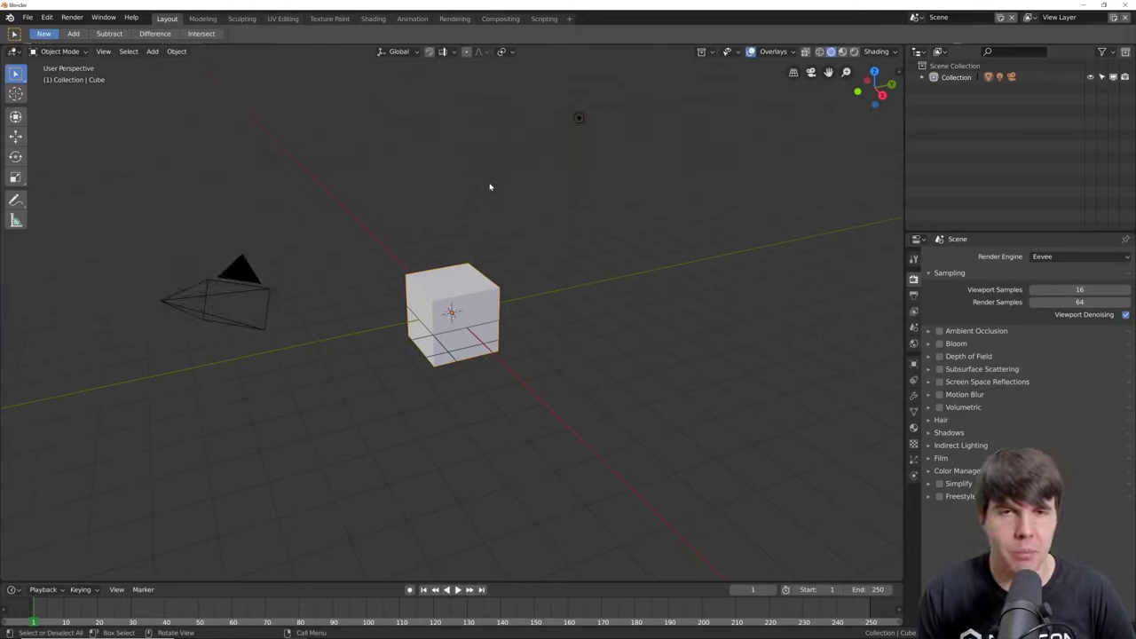
key(a)
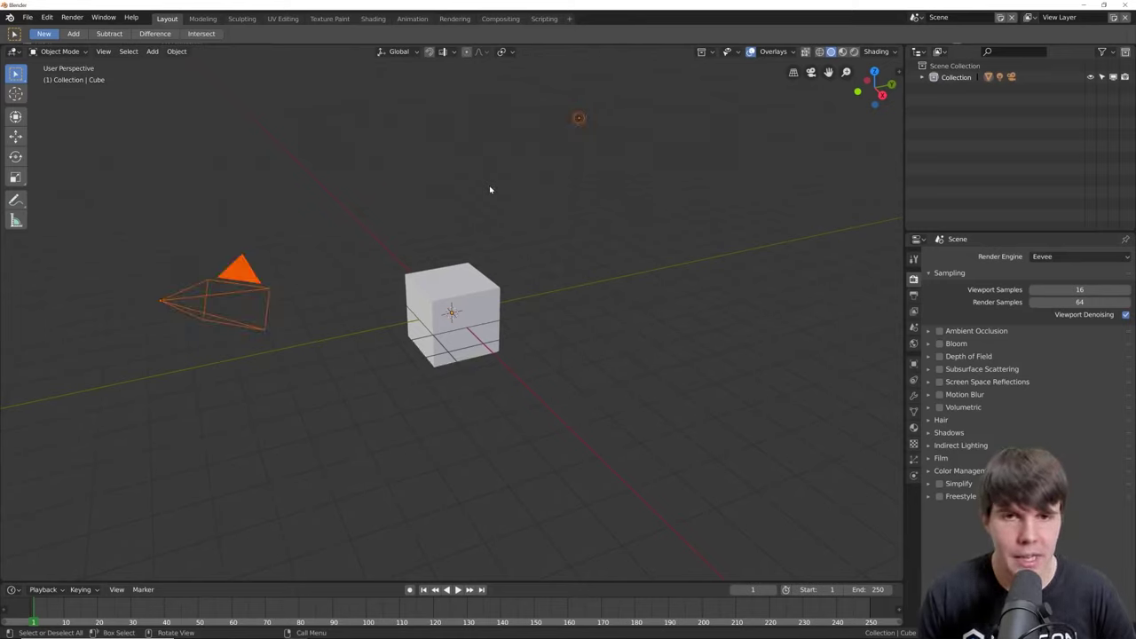
key(alt+a)
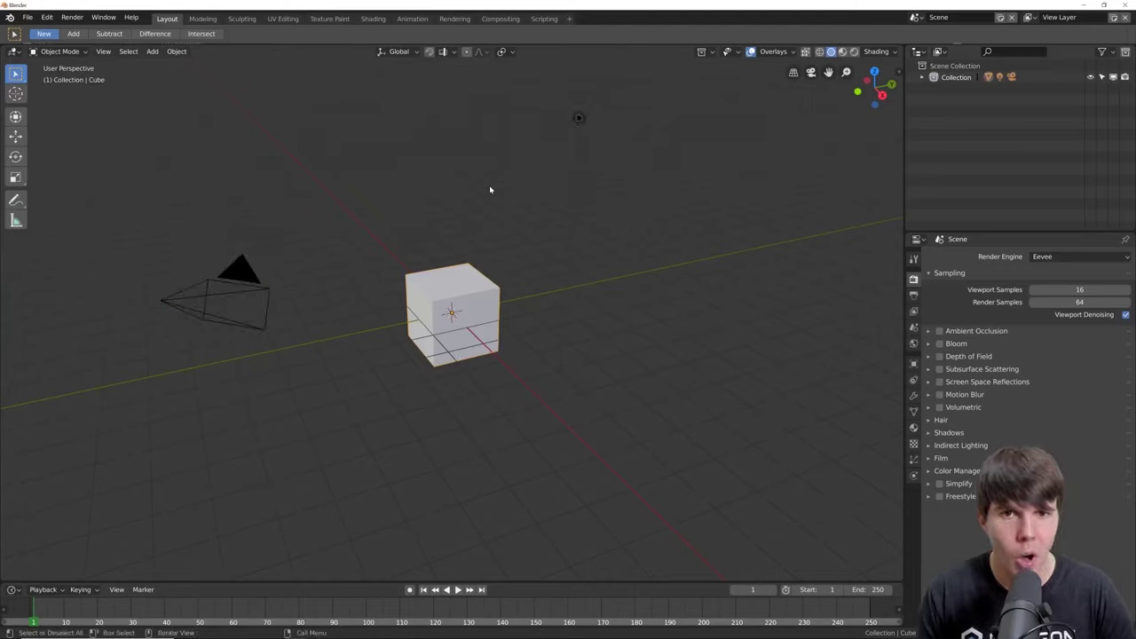
key(a)
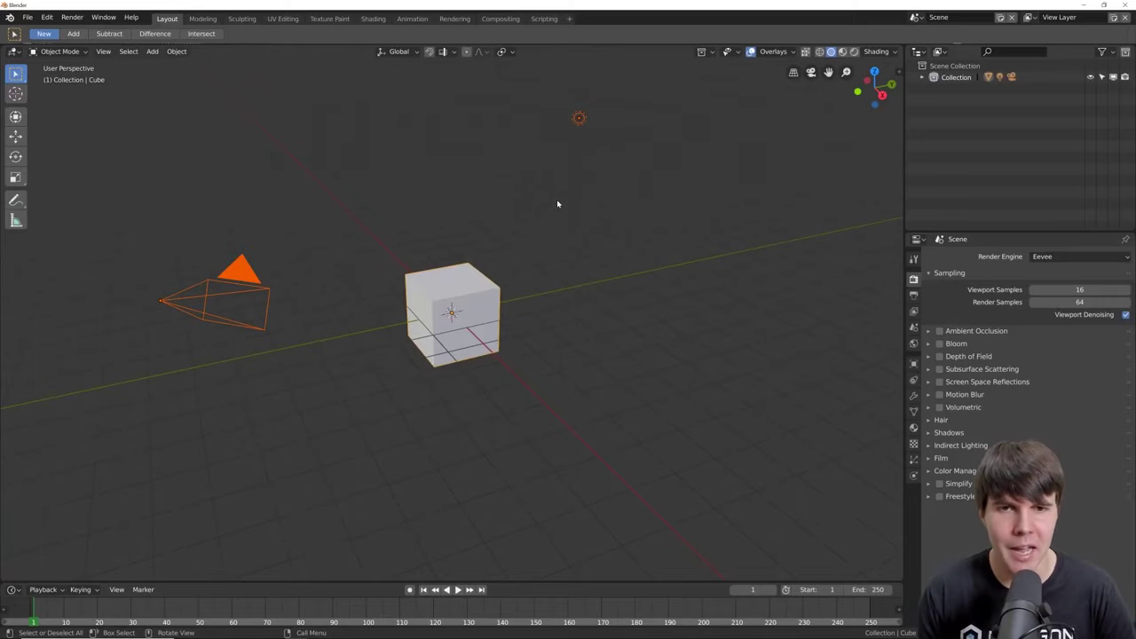
Step: Switch to Blender 2.79, show the first layer alongside the cube's layer, and toggle the selection of all objects
key(alt+Tab)
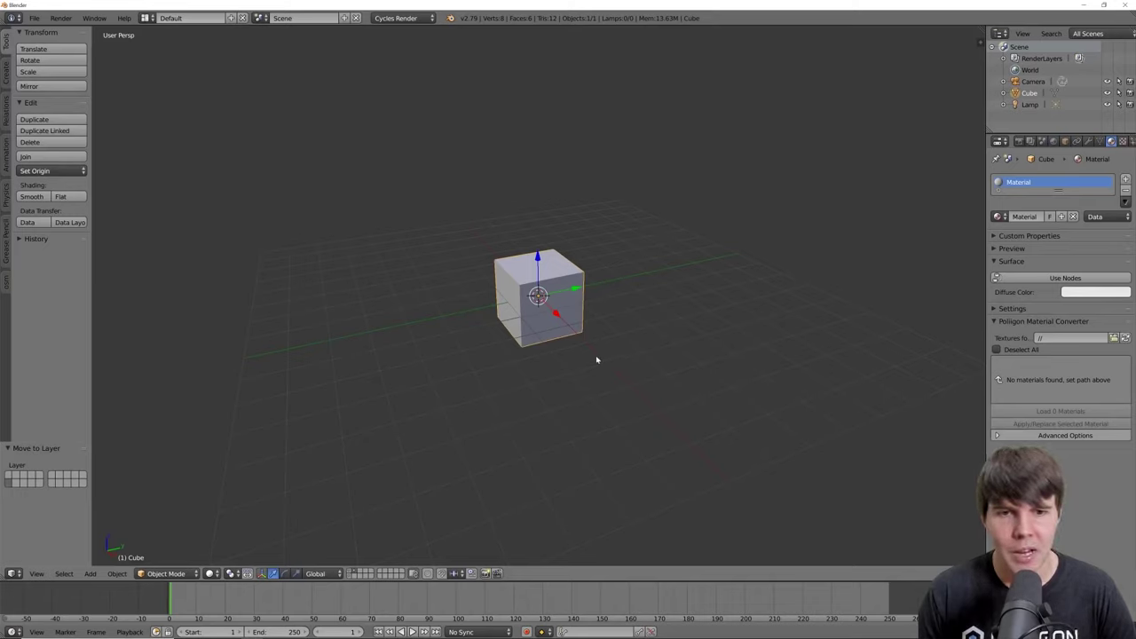
shift+click(353, 573)
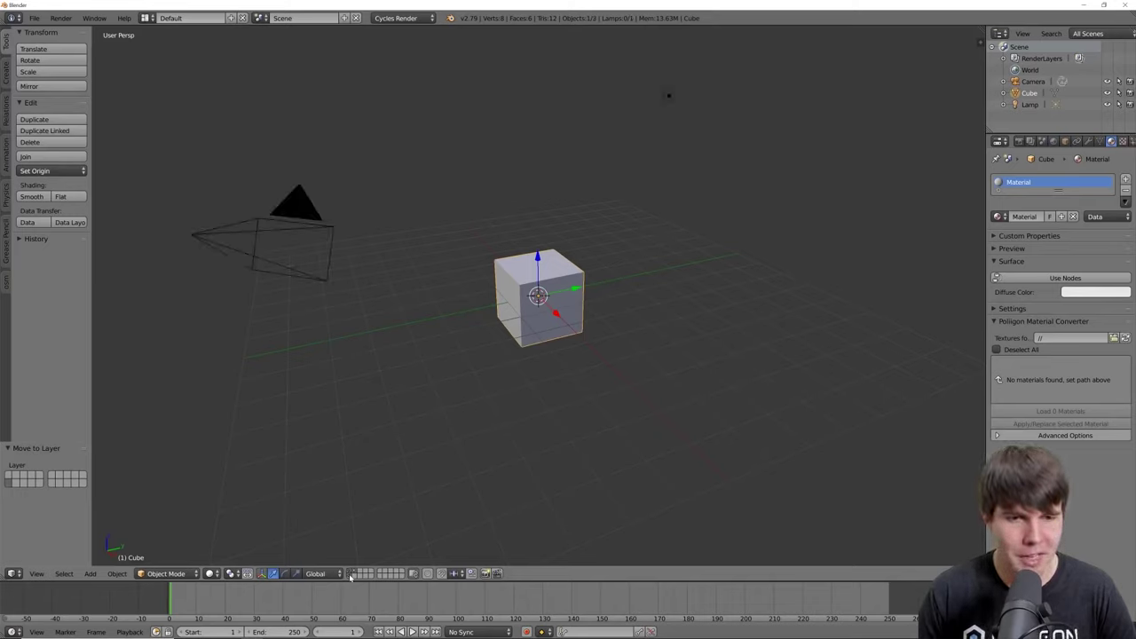
key(a)
key(a)
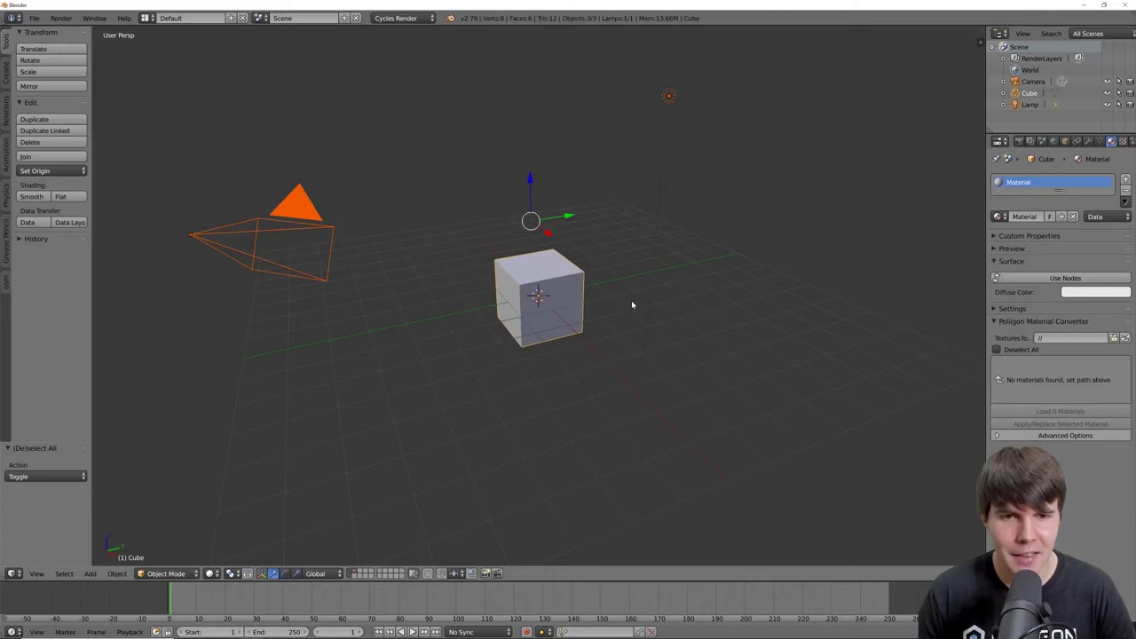
key(a)
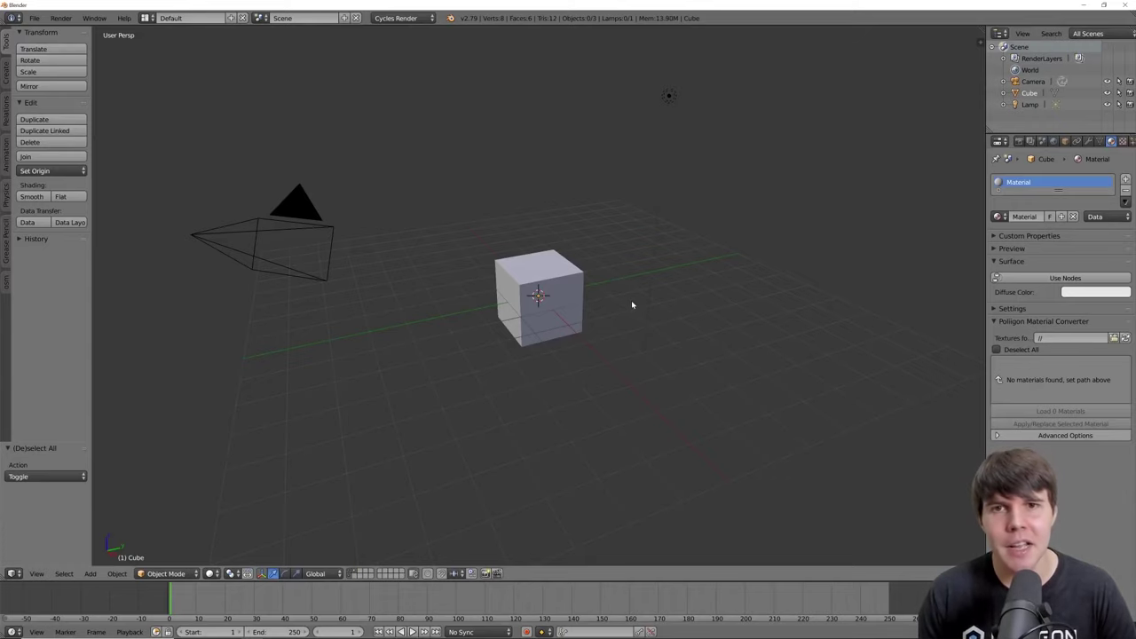
Step: Switch back to Blender 2.8 and alternate between selecting and deselecting all objects, finishing with nothing selected
key(alt+Tab)
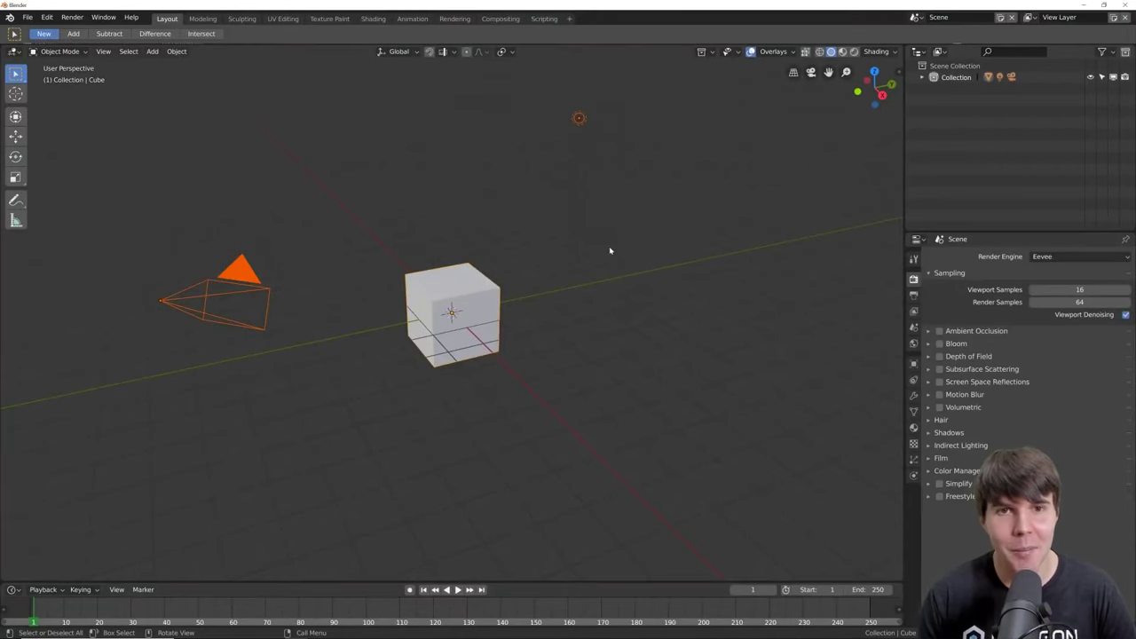
click(609, 250)
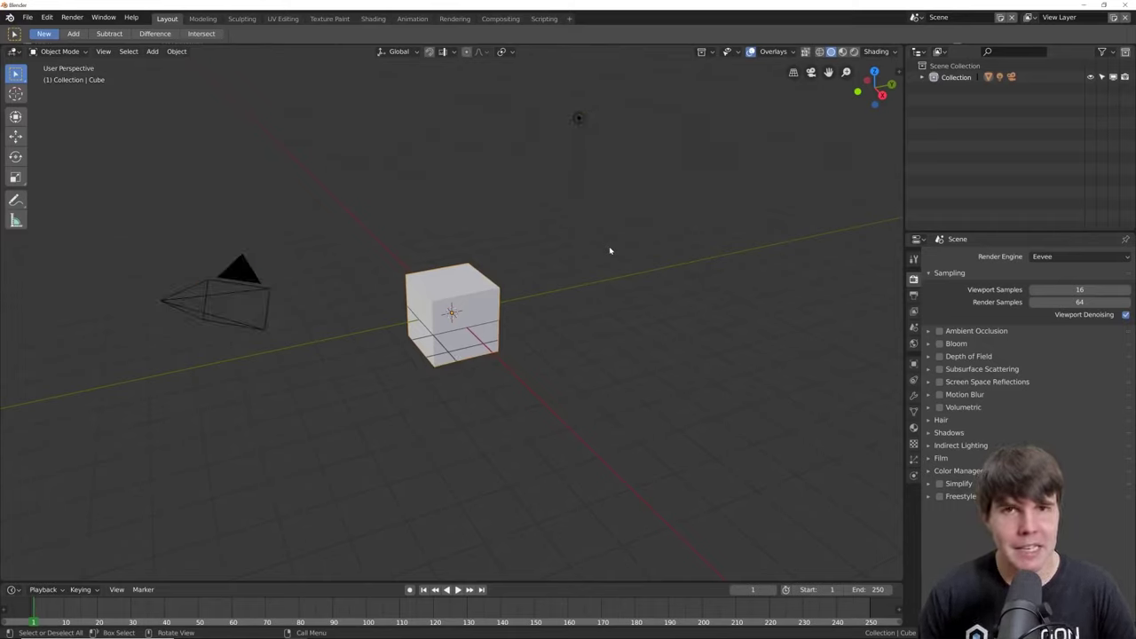
key(a)
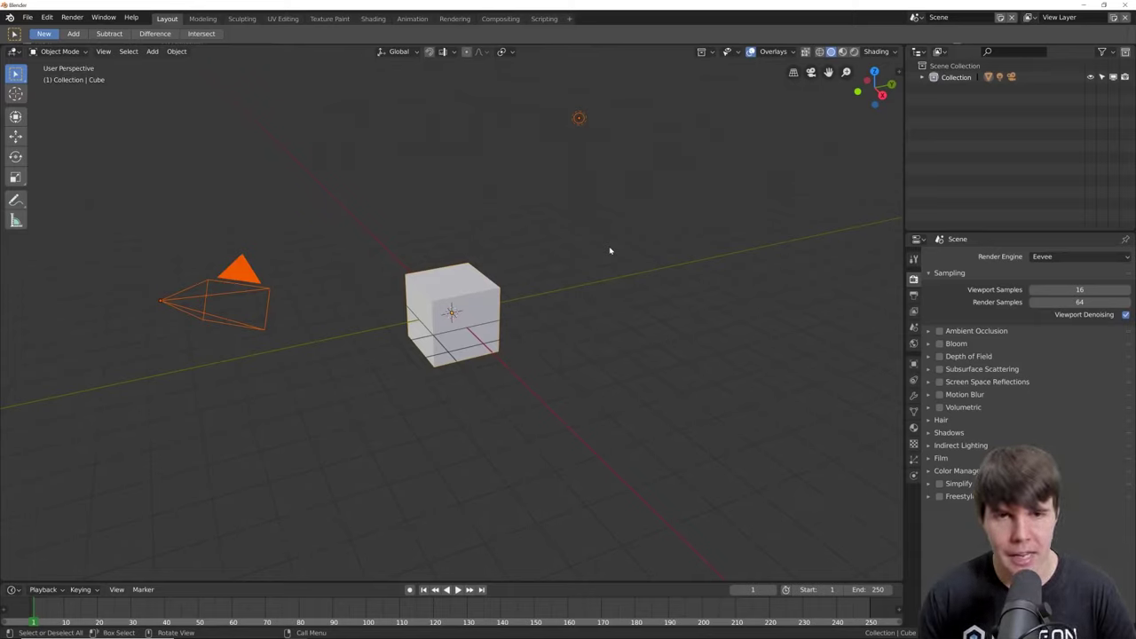
key(alt+a)
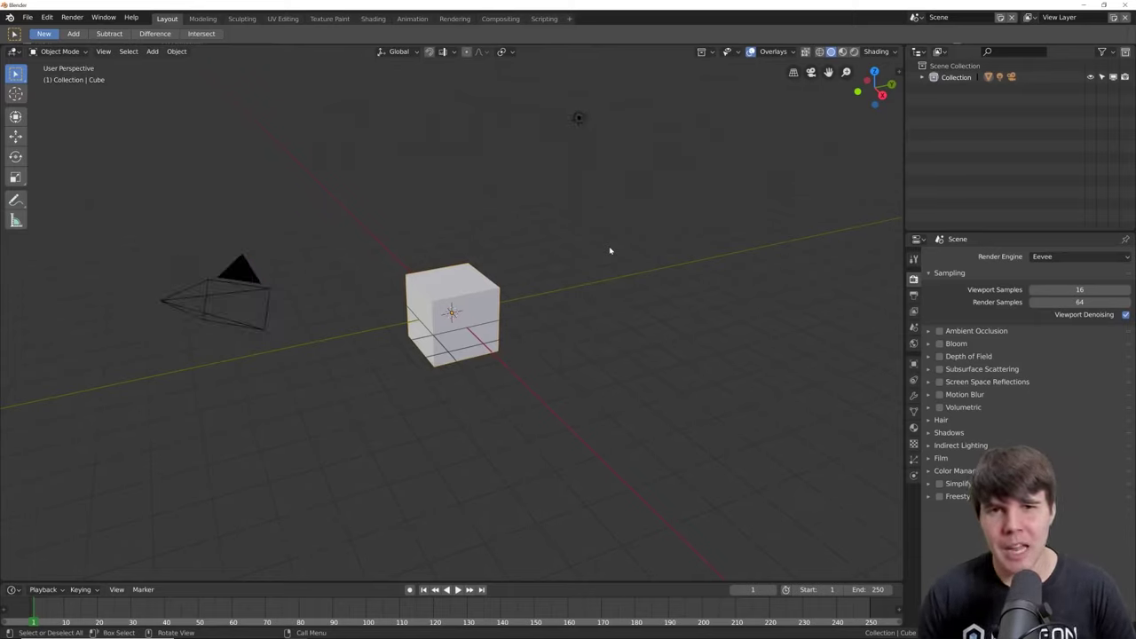
key(a)
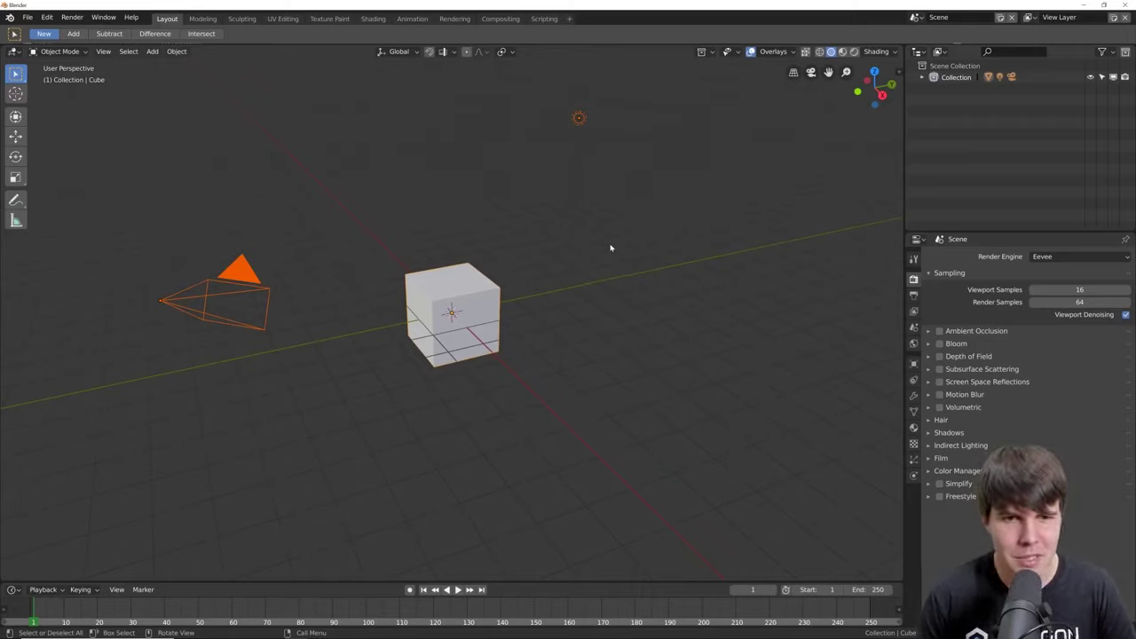
key(alt+a)
key(a)
key(alt+a)
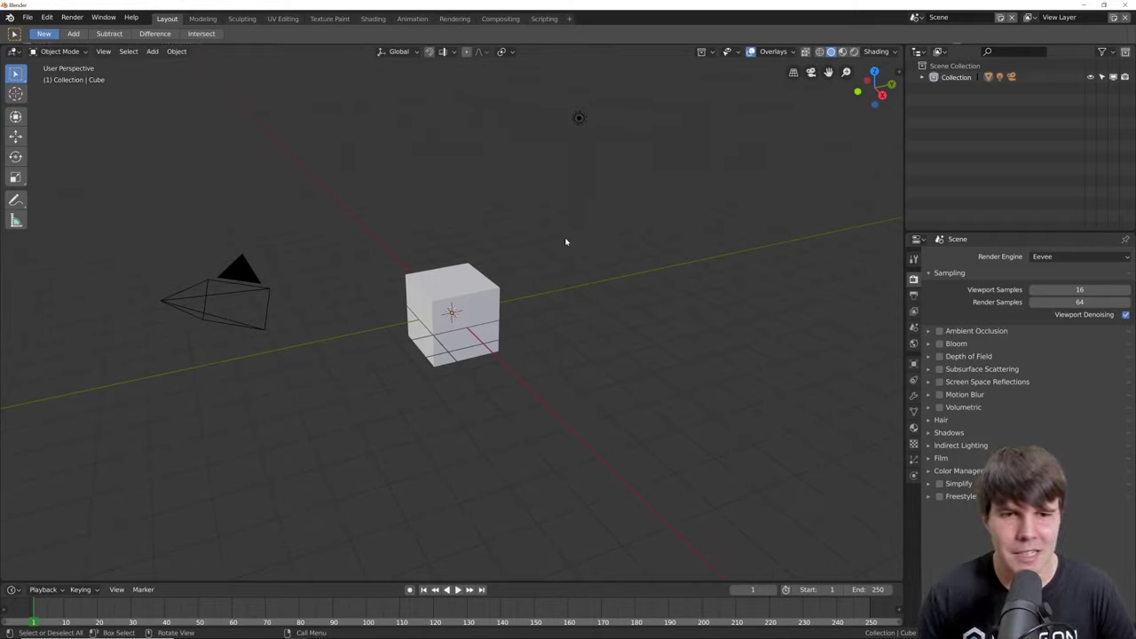
Step: Enable Select All Toggles in the Input preferences and test it by repeatedly toggling the selection of all objects
click(48, 18)
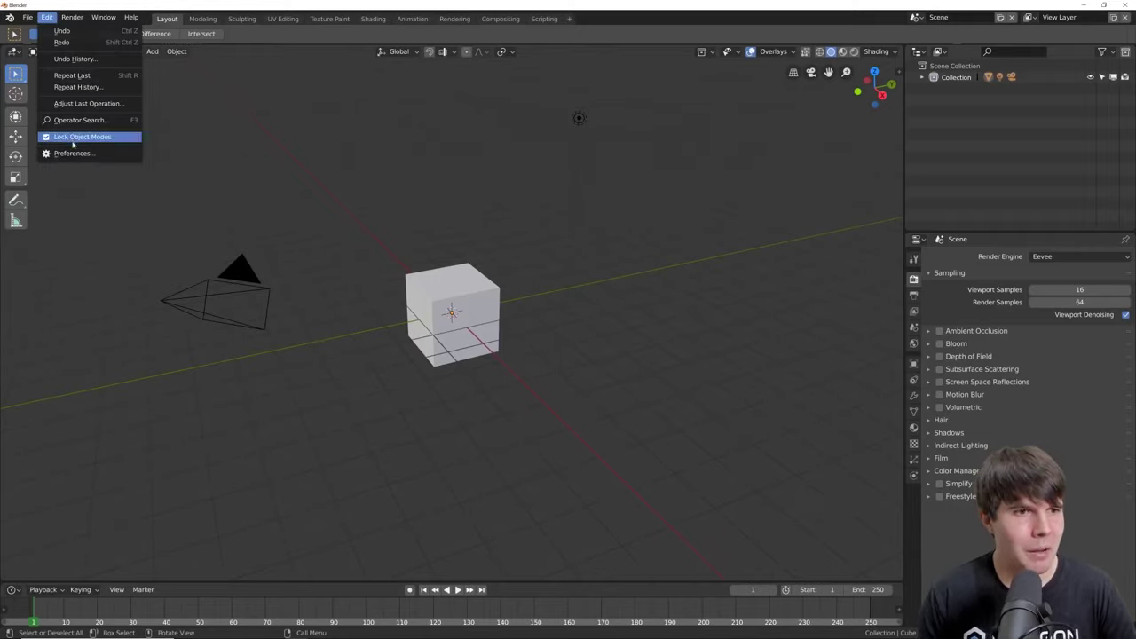
click(71, 152)
click(40, 79)
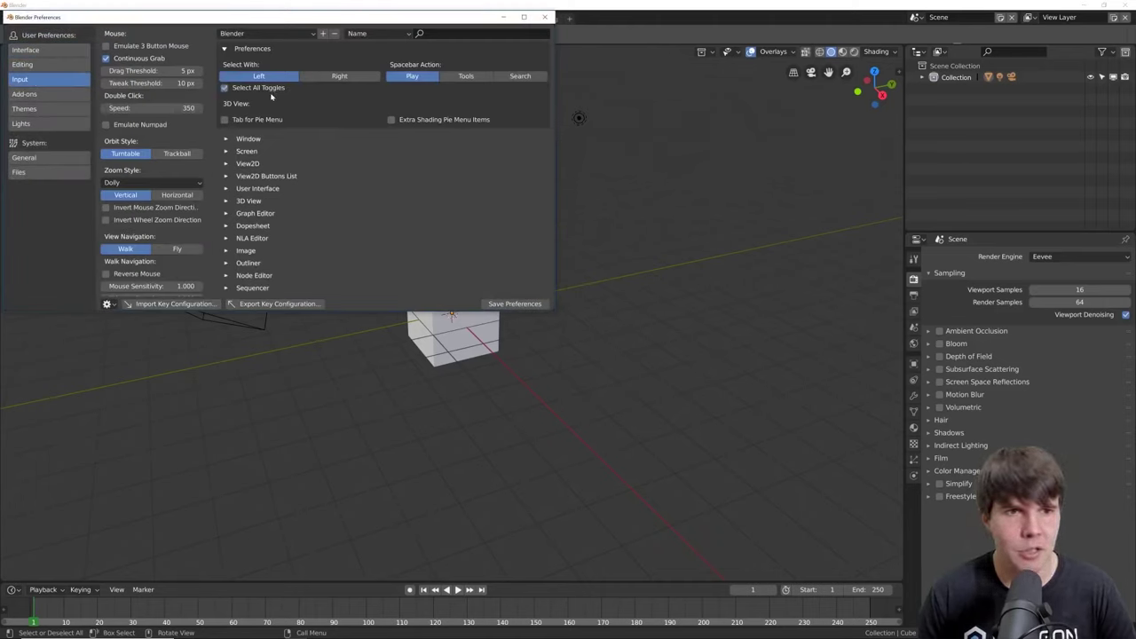
click(775, 191)
key(a)
key(a)
key(a)
key(a)
key(alt+Tab)
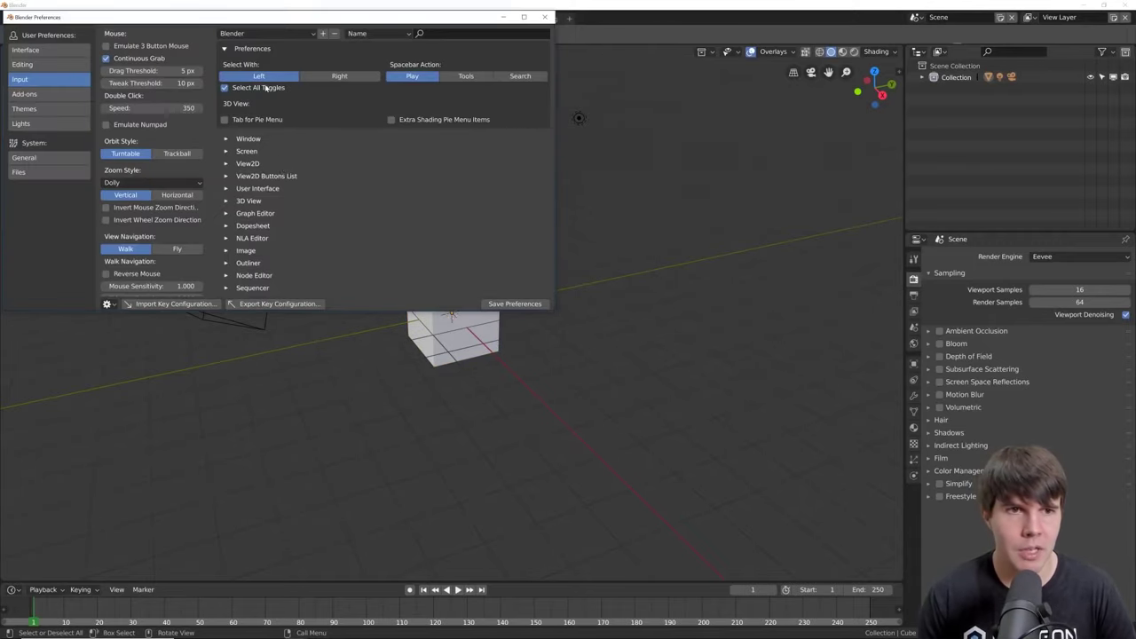
Step: Return to the 3D viewport and play the timeline briefly, stopping at frame 15
click(646, 187)
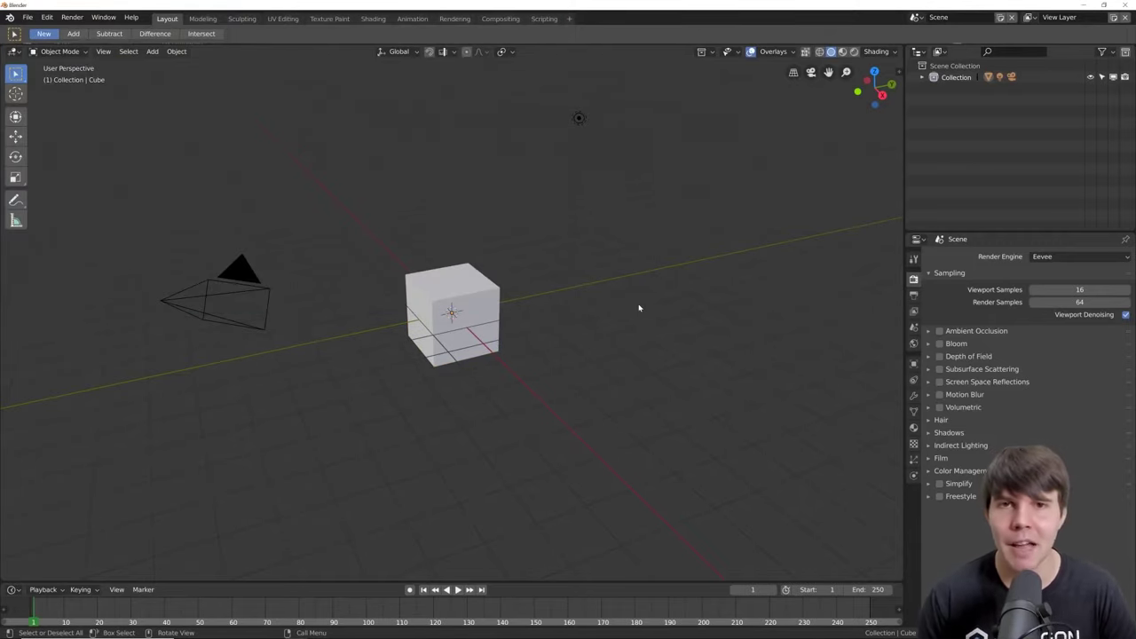
key(space)
key(space)
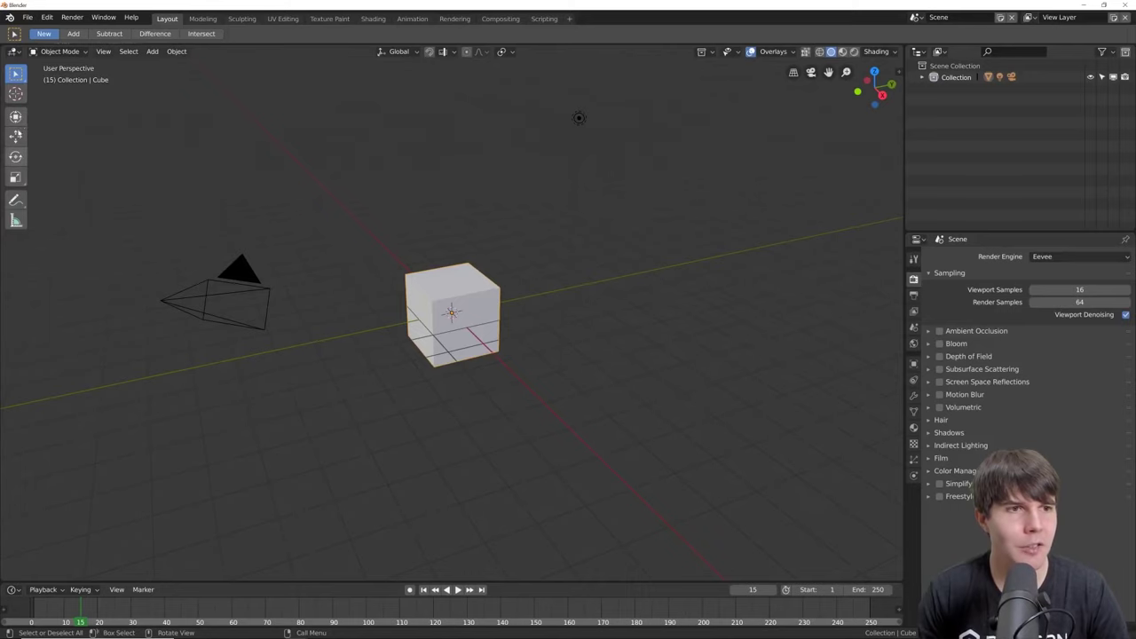
Step: Switch to Blender 2.79, select the cube, and try the Translate command on it
key(alt+Tab)
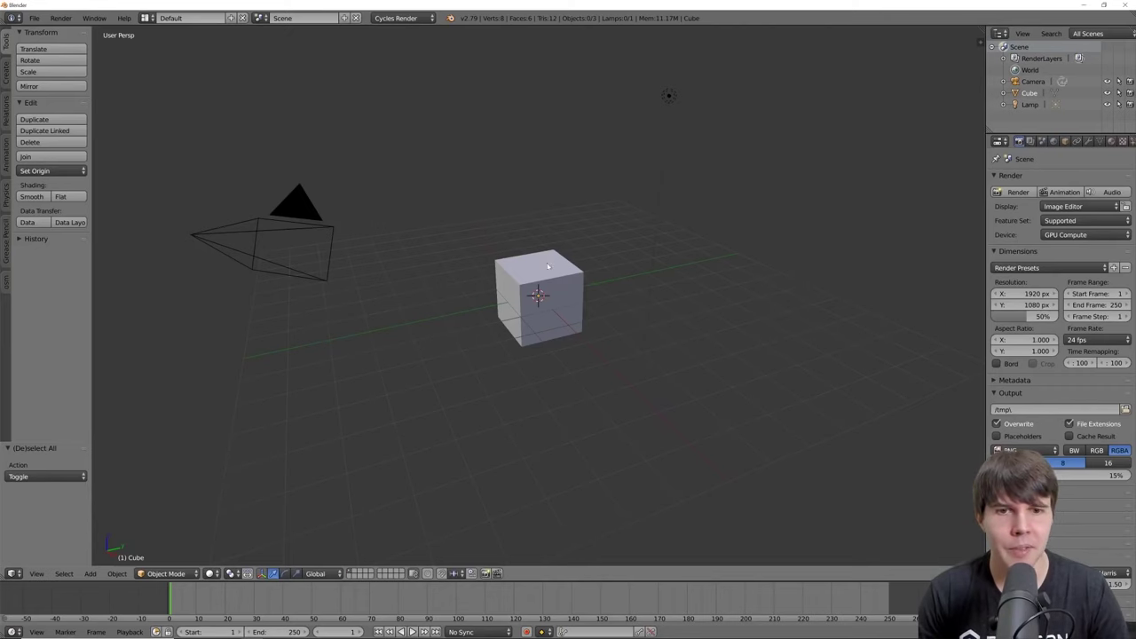
right_click(548, 266)
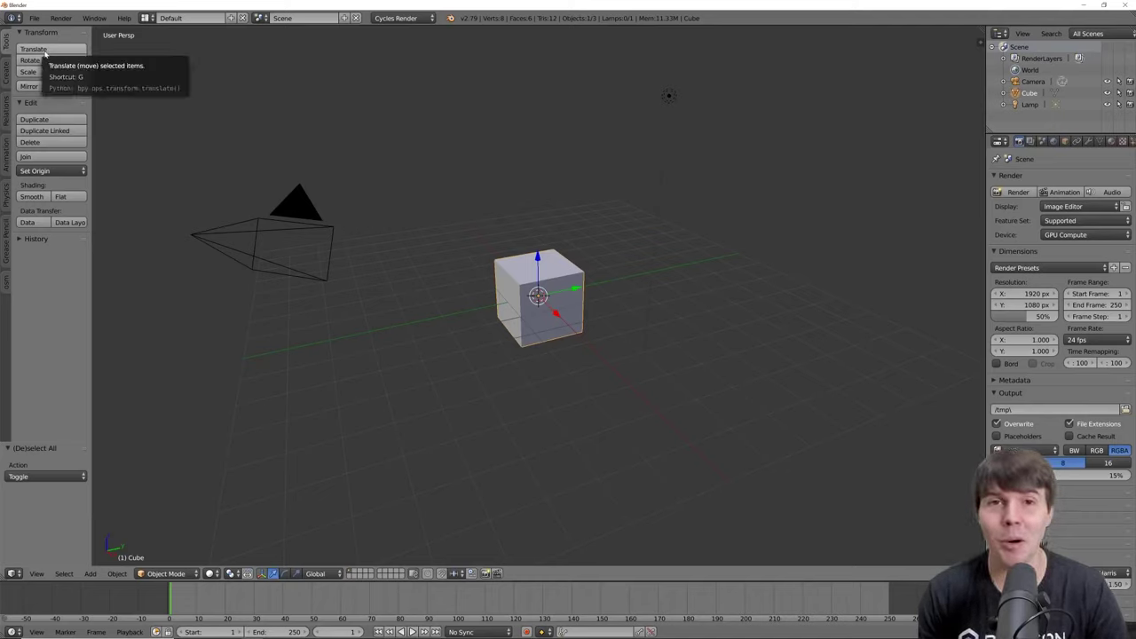
click(42, 53)
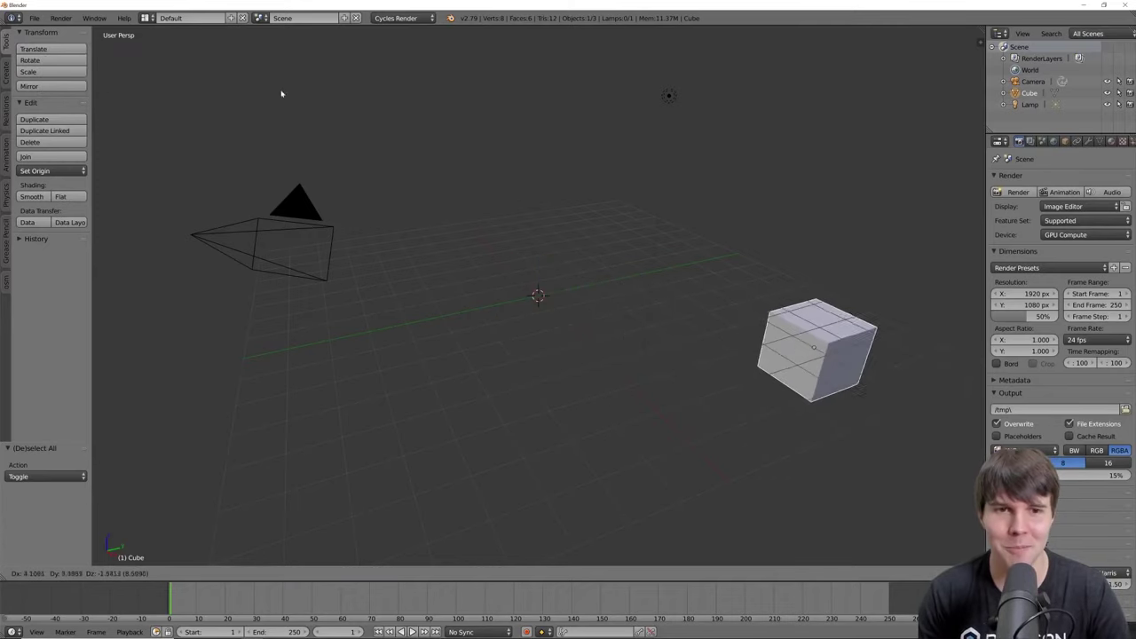
right_click(294, 95)
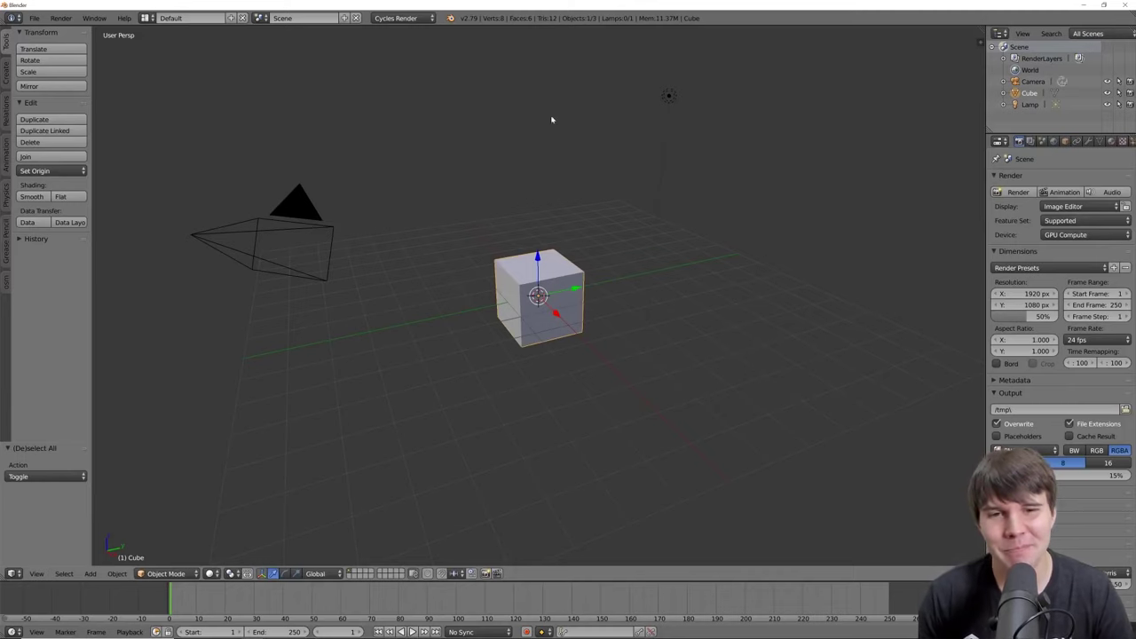
Step: Switch back to Blender 2.8, activate the Move tool, and try moving the cube with its gizmo
key(alt+Tab)
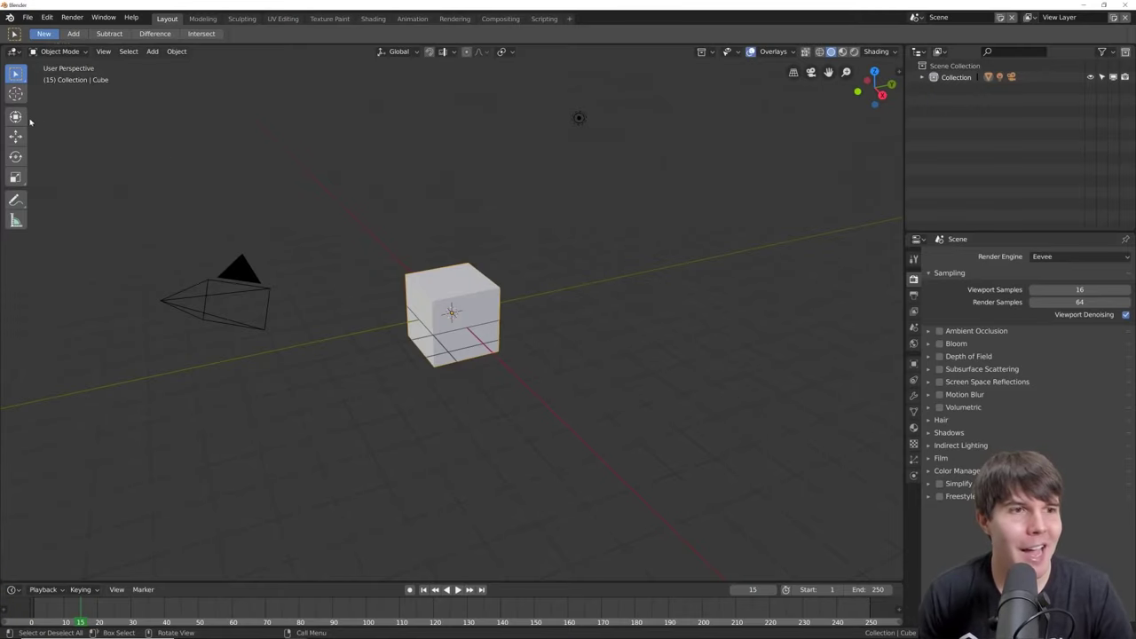
click(16, 136)
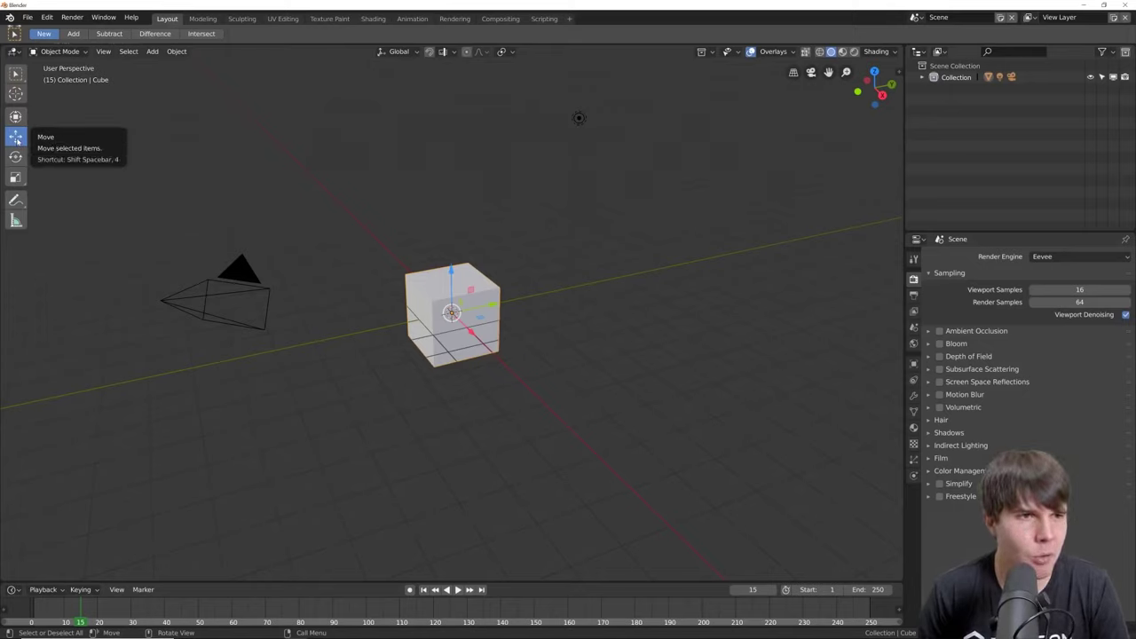
drag(472, 322, 619, 190)
right_click(634, 169)
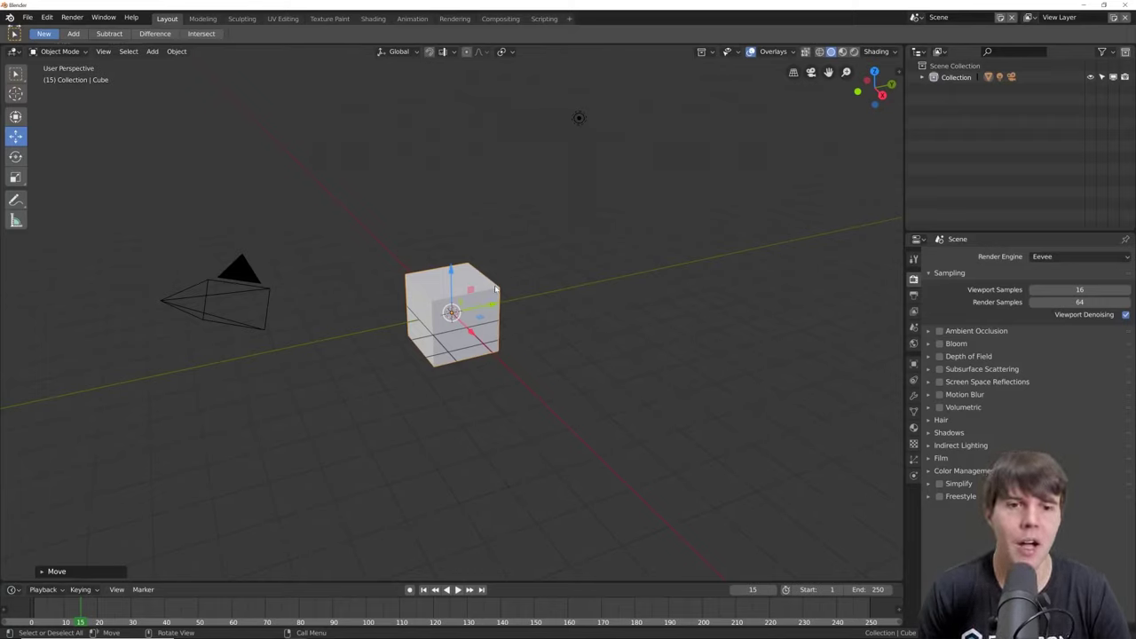
Step: Cycle through the Rotate, Scale and Transform tools back to the selection tool, and return the timeline to frame 1
click(16, 157)
click(16, 178)
click(16, 157)
click(16, 117)
click(16, 74)
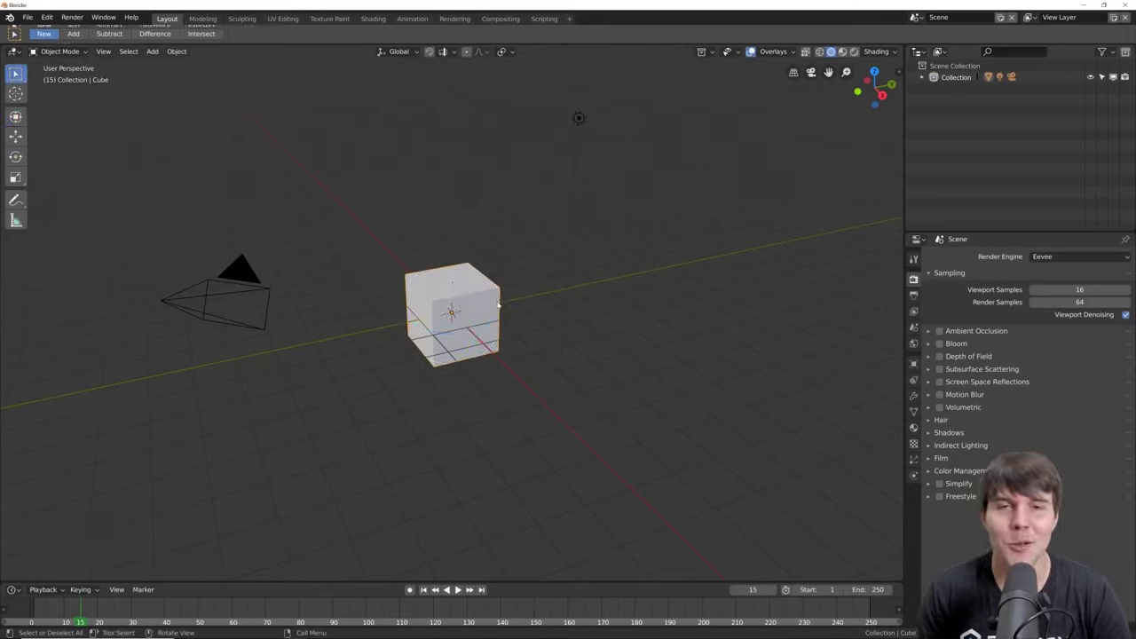
key(shift+Left)
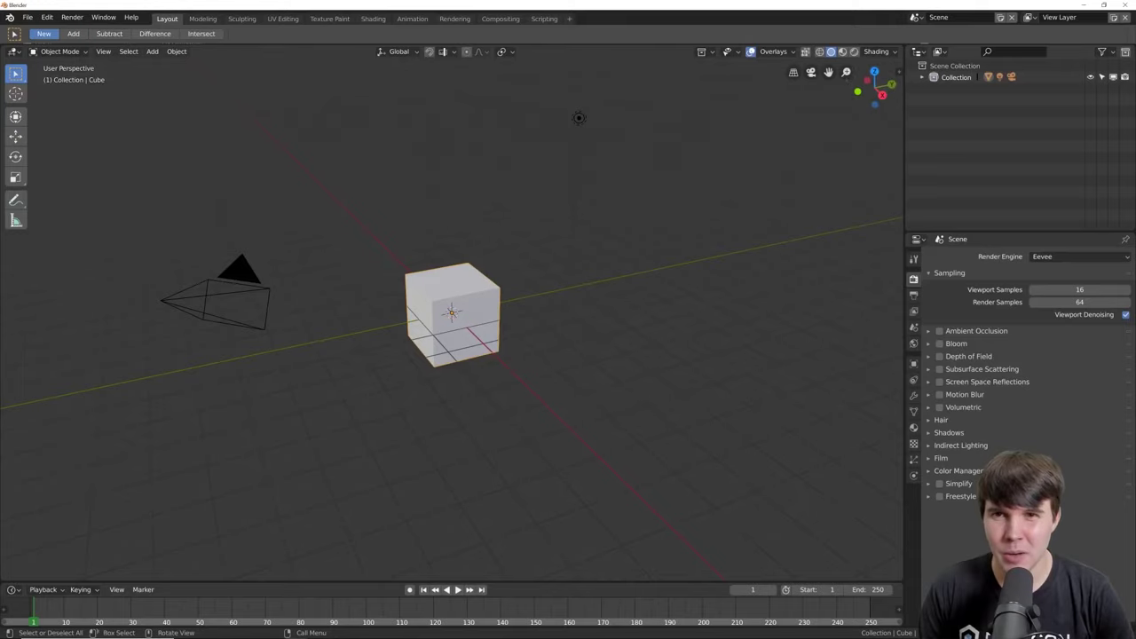
Step: Pan the viewport with the navigation controls, toggle the camera view, and switch between perspective and orthographic projection
drag(828, 72, 895, 59)
click(810, 72)
click(810, 72)
click(811, 72)
click(811, 72)
click(795, 72)
click(794, 72)
click(794, 72)
click(795, 72)
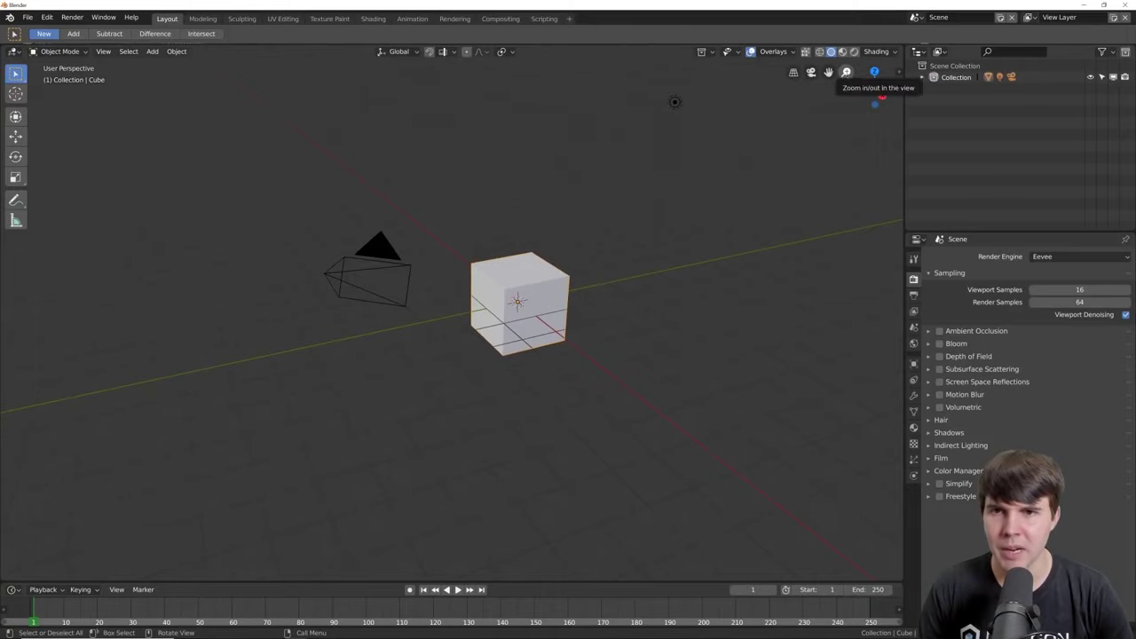
Step: Zoom the viewport with the navigation control and orbit around the cube
drag(846, 72, 846, 85)
middle_drag(608, 164, 811, 203)
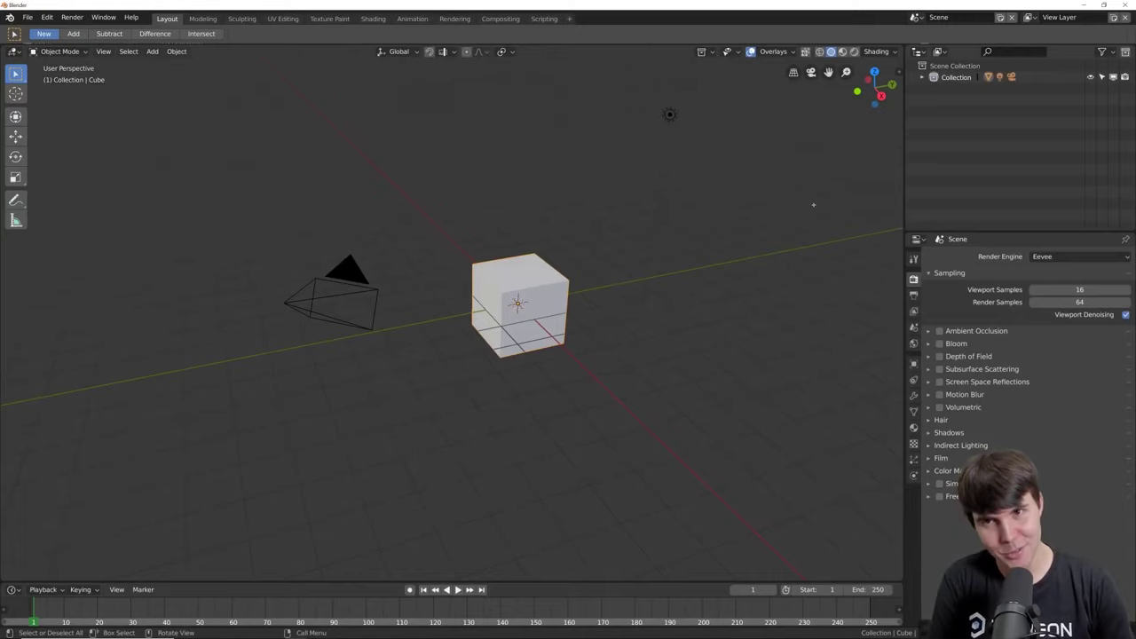
middle_drag(813, 205, 852, 213)
middle_drag(638, 146, 674, 133)
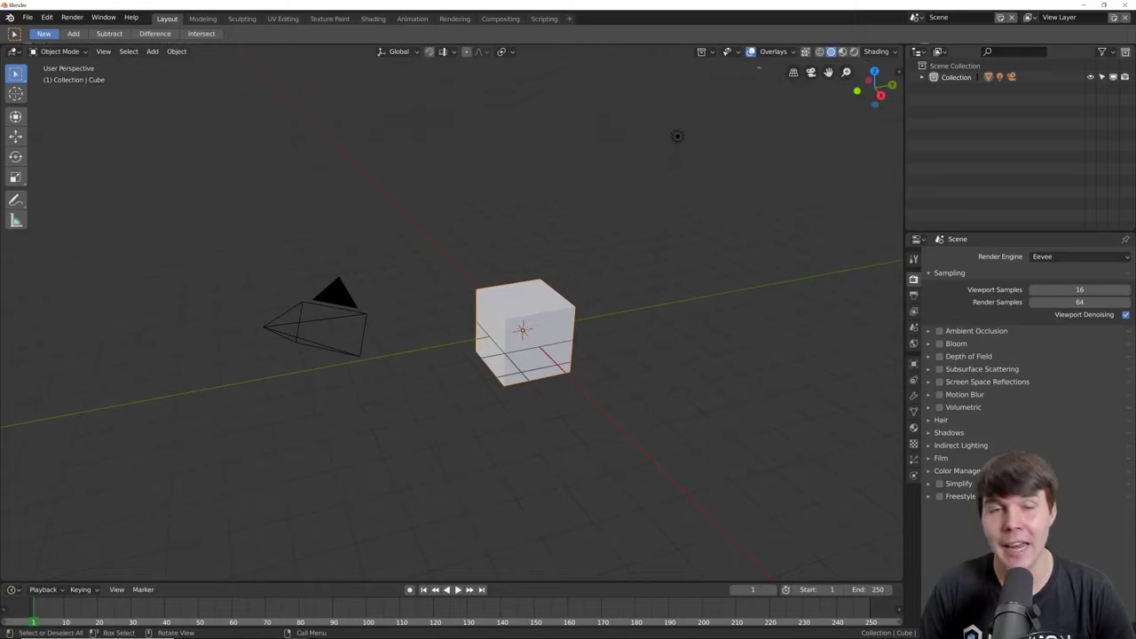
Step: Open the viewport overlay settings and try out their options
click(786, 58)
click(710, 75)
click(773, 51)
click(710, 74)
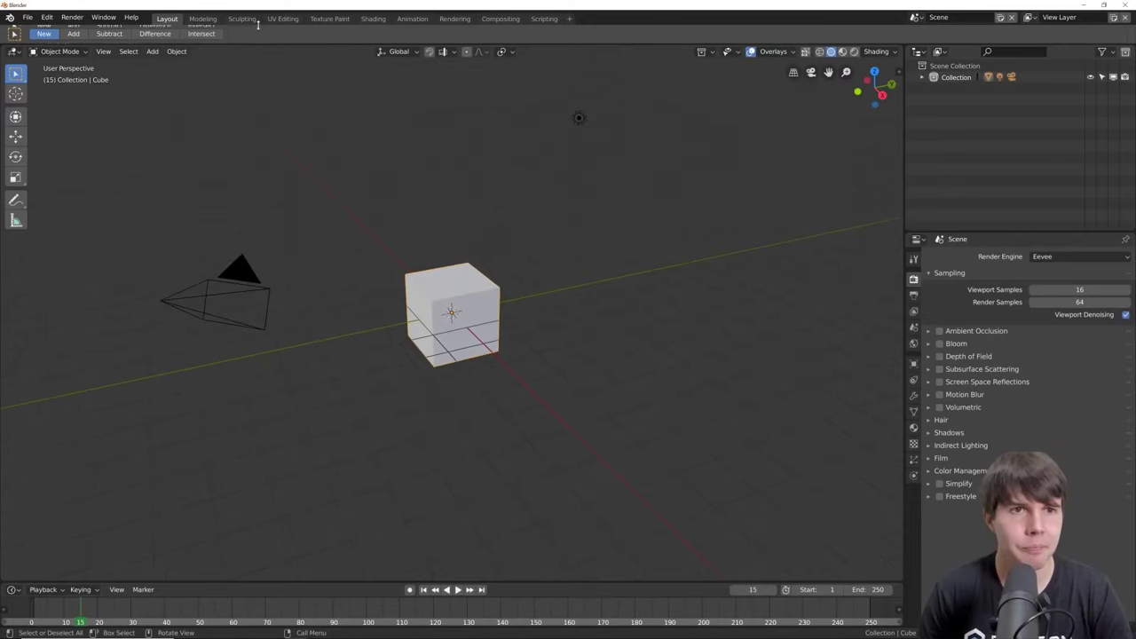
Step: Switch through the Modeling and Sculpting workspaces and return to the Layout workspace
click(204, 19)
click(167, 19)
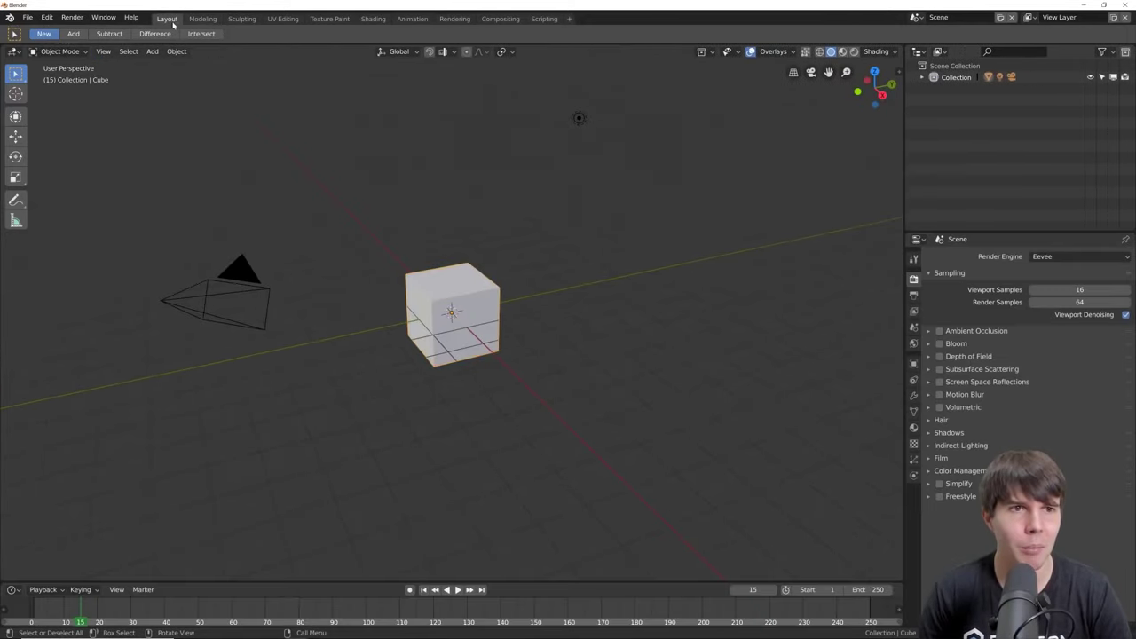
click(202, 18)
click(238, 19)
click(167, 18)
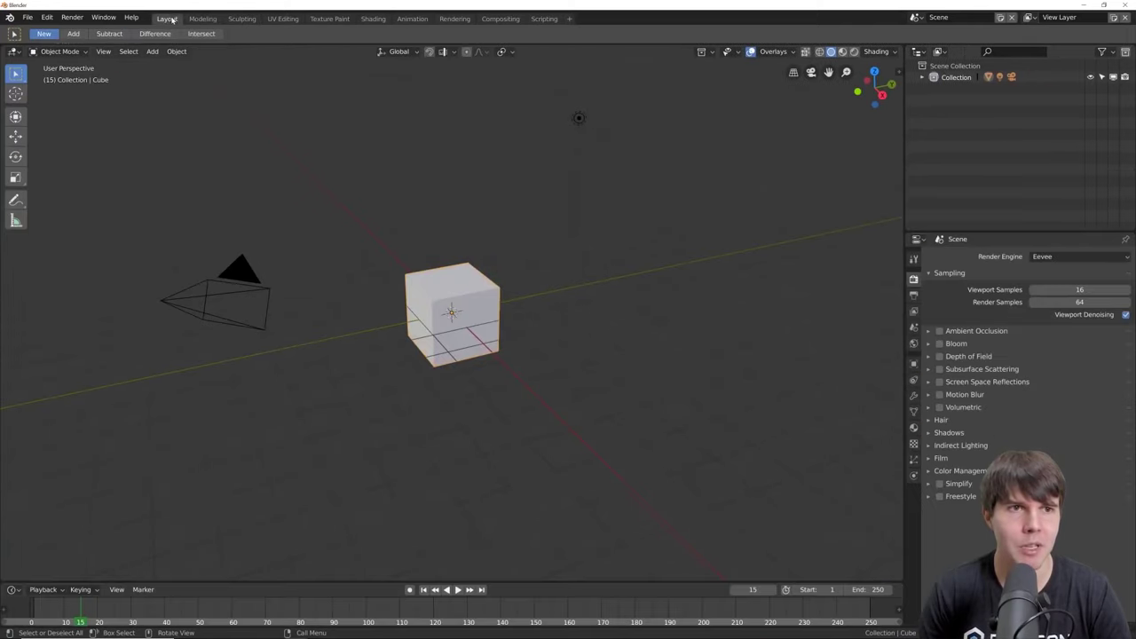
Step: Switch to Blender 2.79, change the screen layout to Animation, and return it to Default
key(alt+Tab)
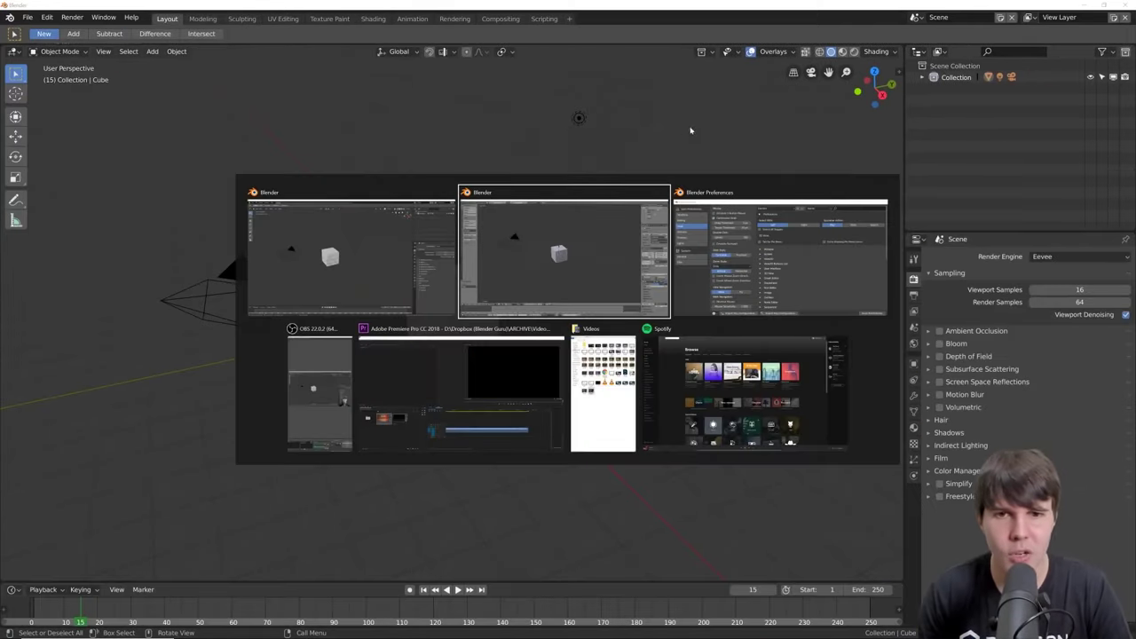
click(146, 18)
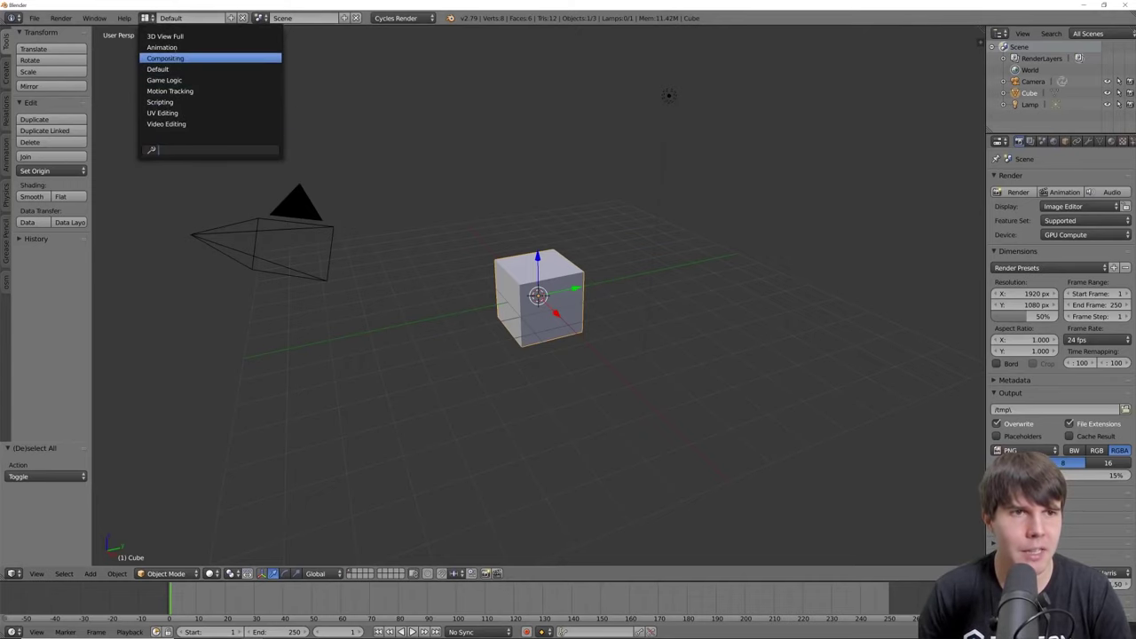
click(180, 48)
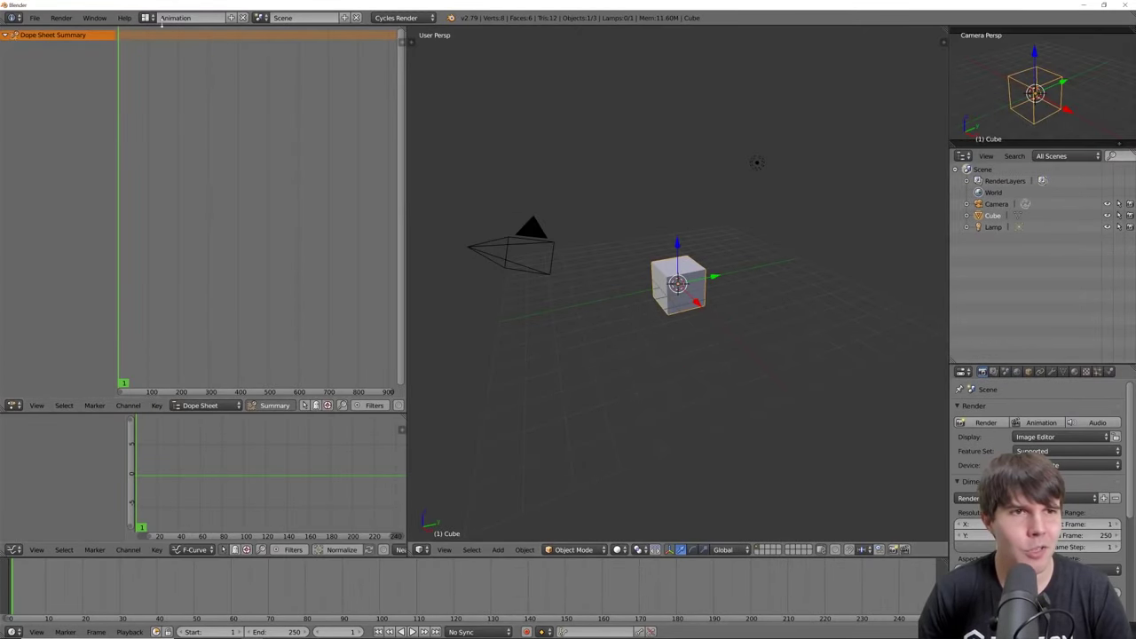
click(148, 18)
click(168, 68)
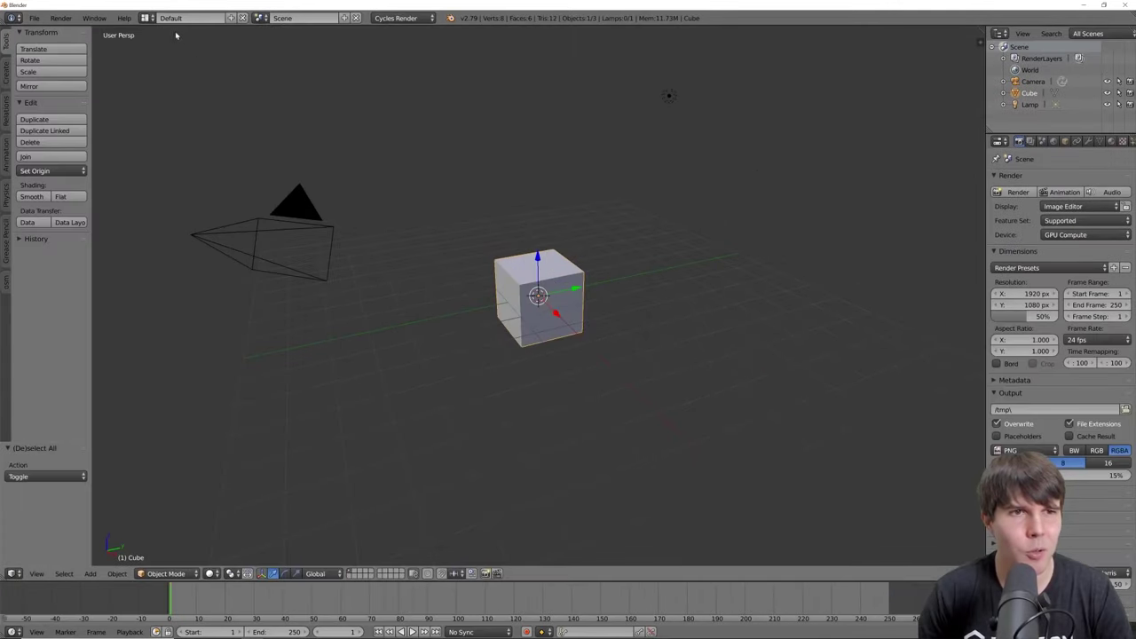
Step: Change the screen layout to 3D View Full and return it to Default
click(148, 18)
click(165, 36)
click(148, 18)
click(169, 69)
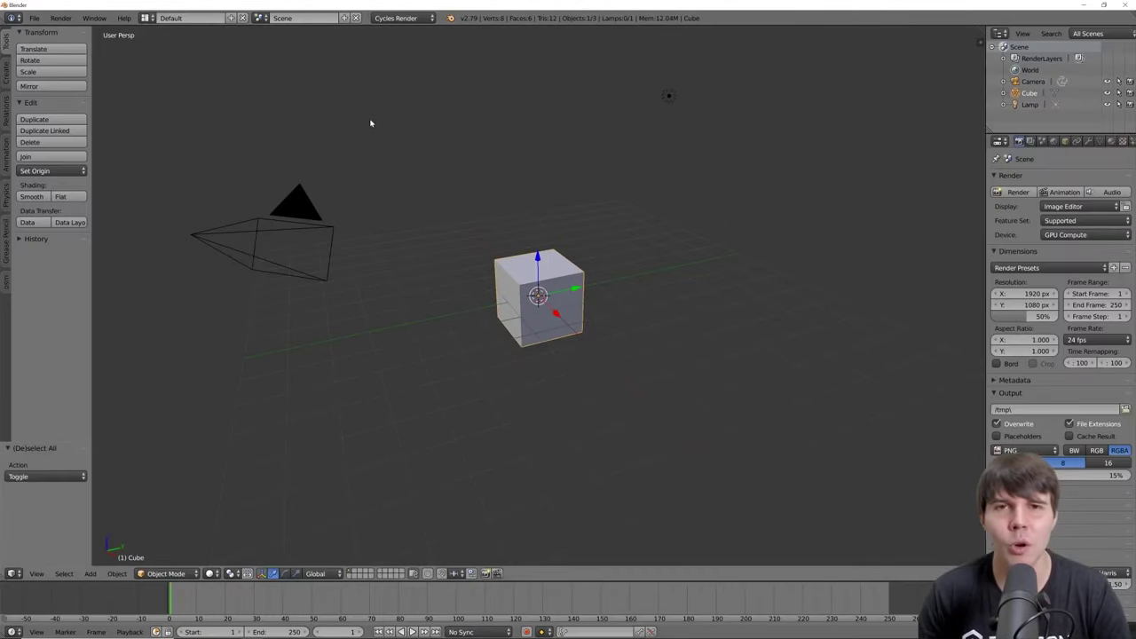
Step: Change the screen layout to Compositing and return it to Default
click(147, 17)
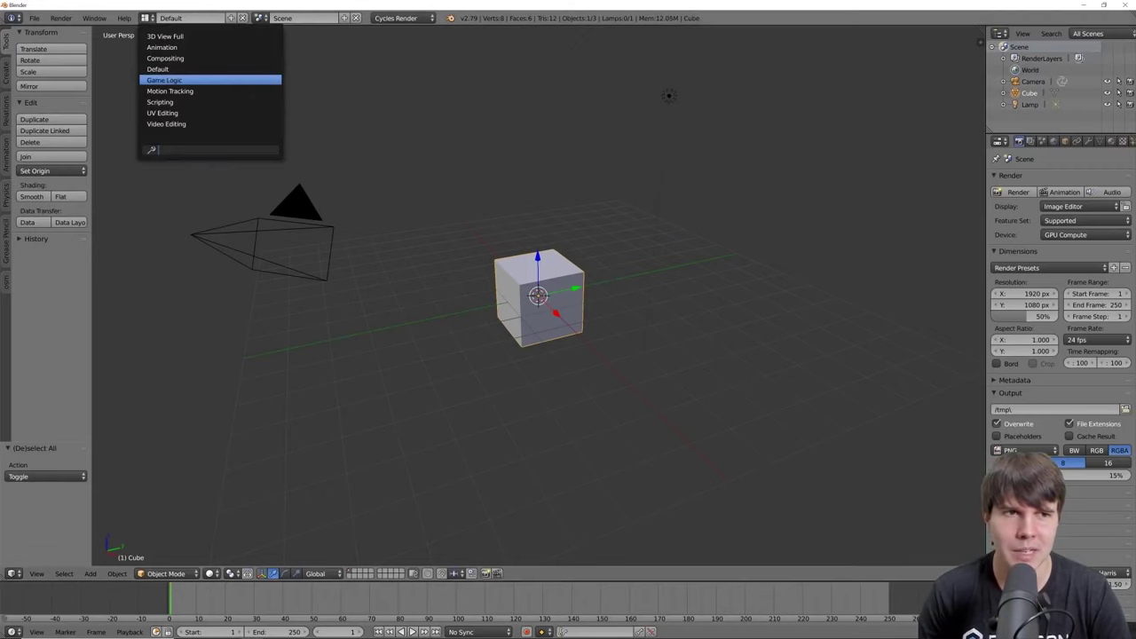
click(165, 58)
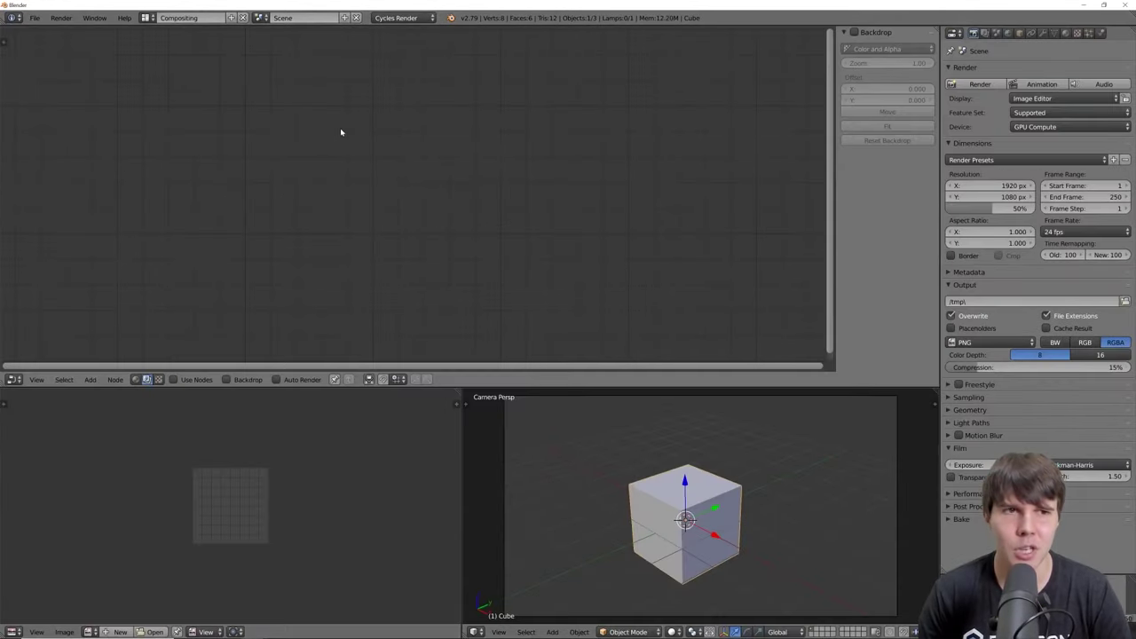
click(148, 17)
click(164, 66)
click(148, 18)
click(165, 58)
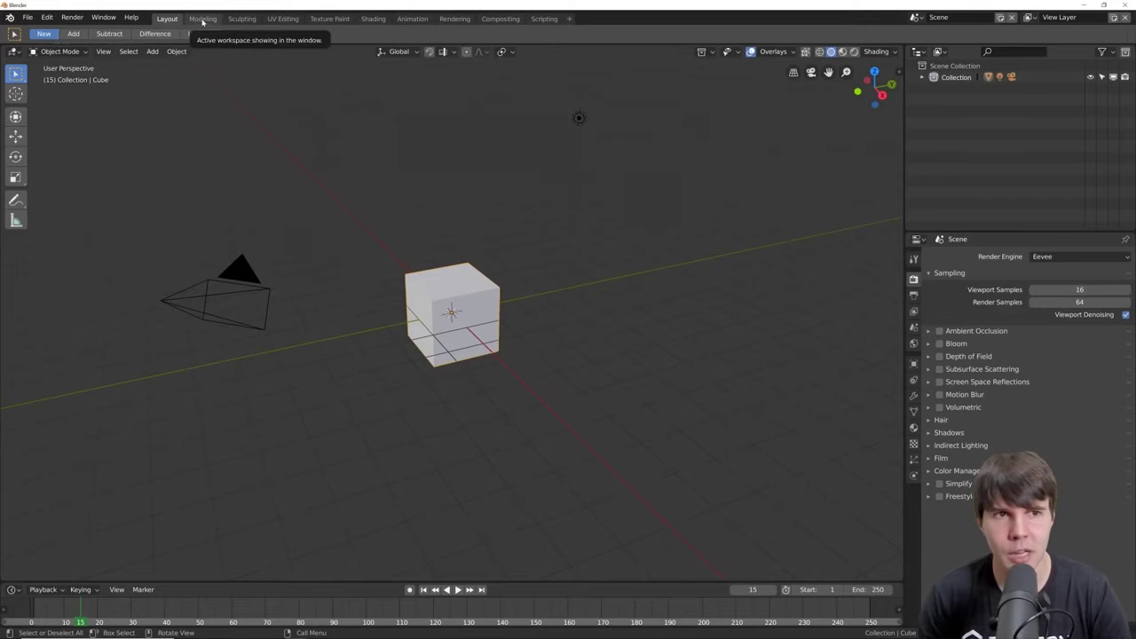
Step: Open the Modeling workspace and the Sculpting workspace in Blender 2.8, examining the cube in each
click(202, 19)
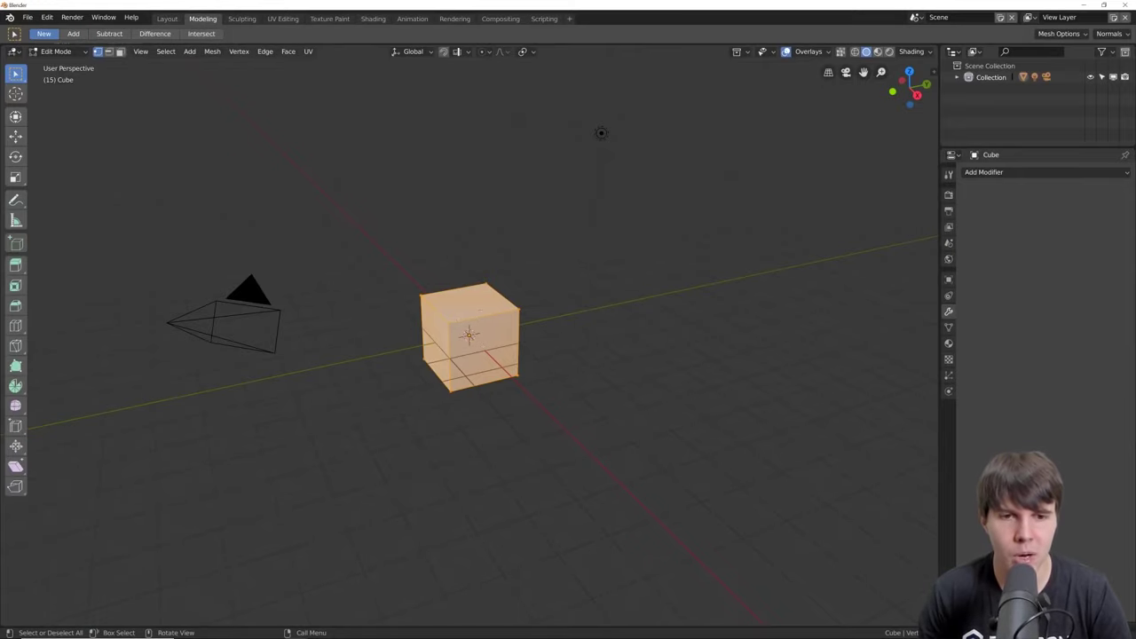
middle_drag(470, 338, 550, 315)
mouse_move(695, 69)
middle_down()
mouse_move(595, 69)
mouse_move(654, 63)
middle_up()
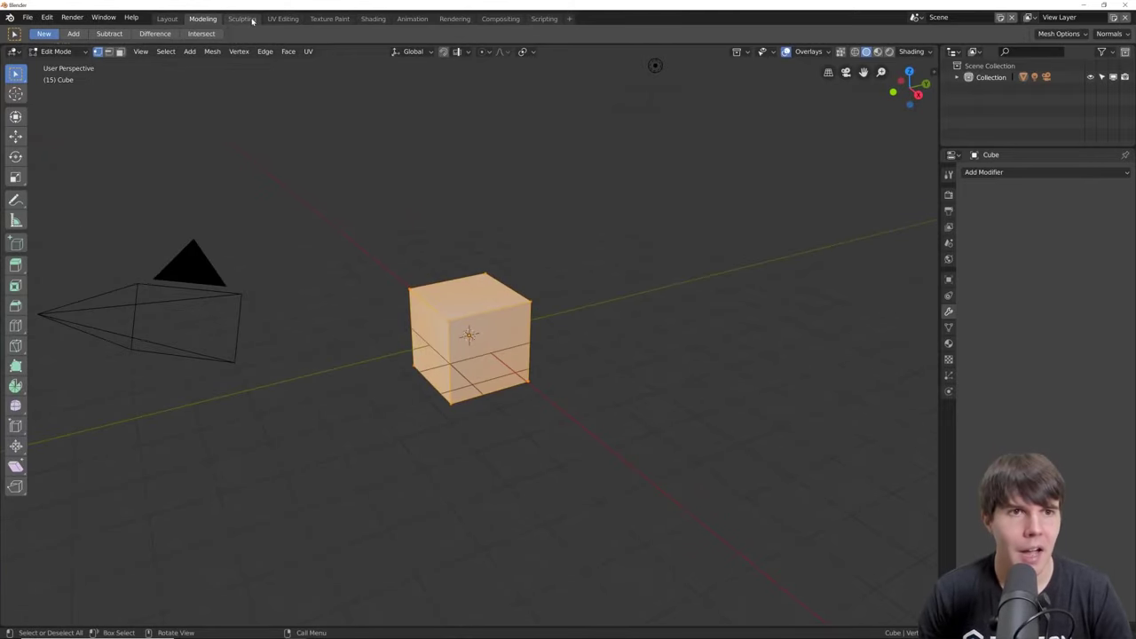
click(242, 19)
scroll(560, 261, up, 2)
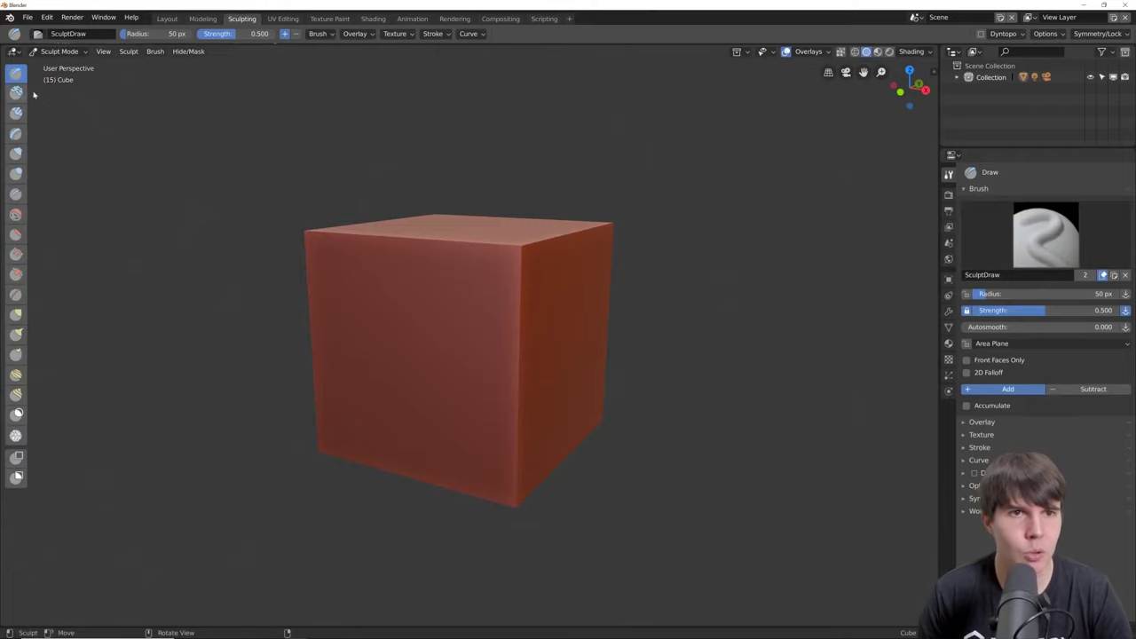
Step: Go through the Animation, Rendering, Compositing, Scripting, UV Editing and Modeling workspaces and return to Layout
click(412, 19)
click(454, 18)
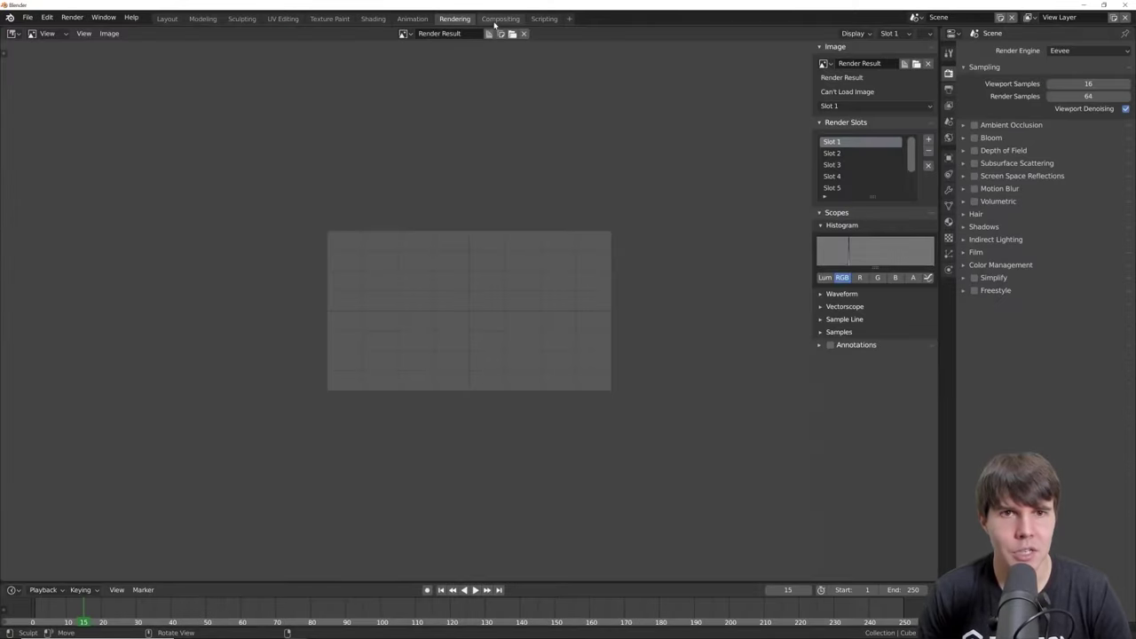
click(500, 18)
click(544, 18)
click(282, 18)
click(203, 19)
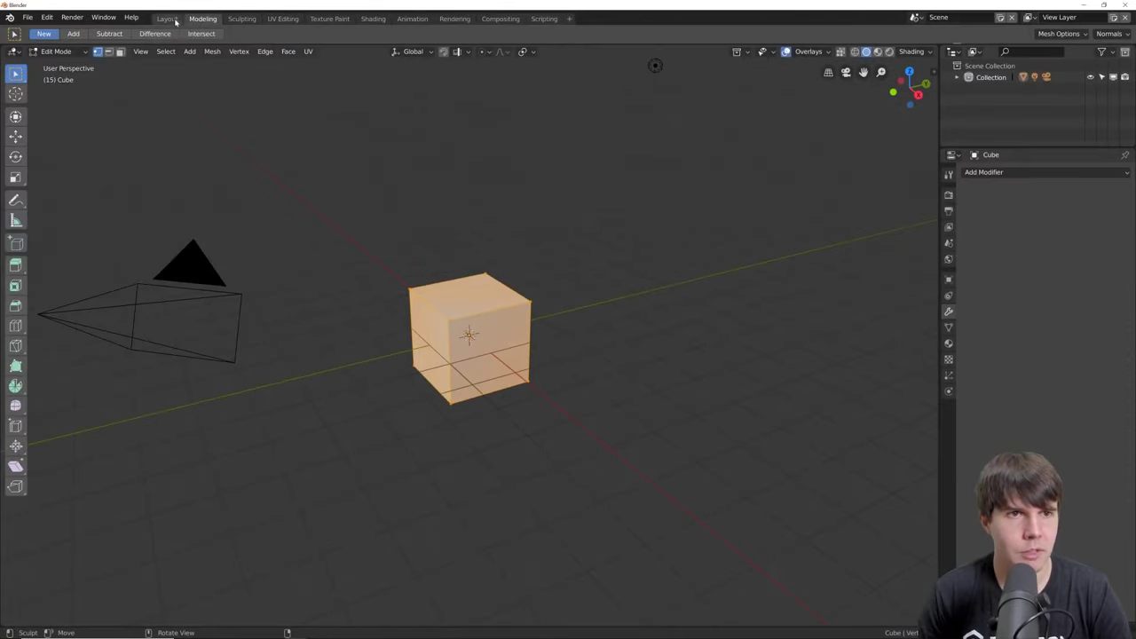
click(167, 18)
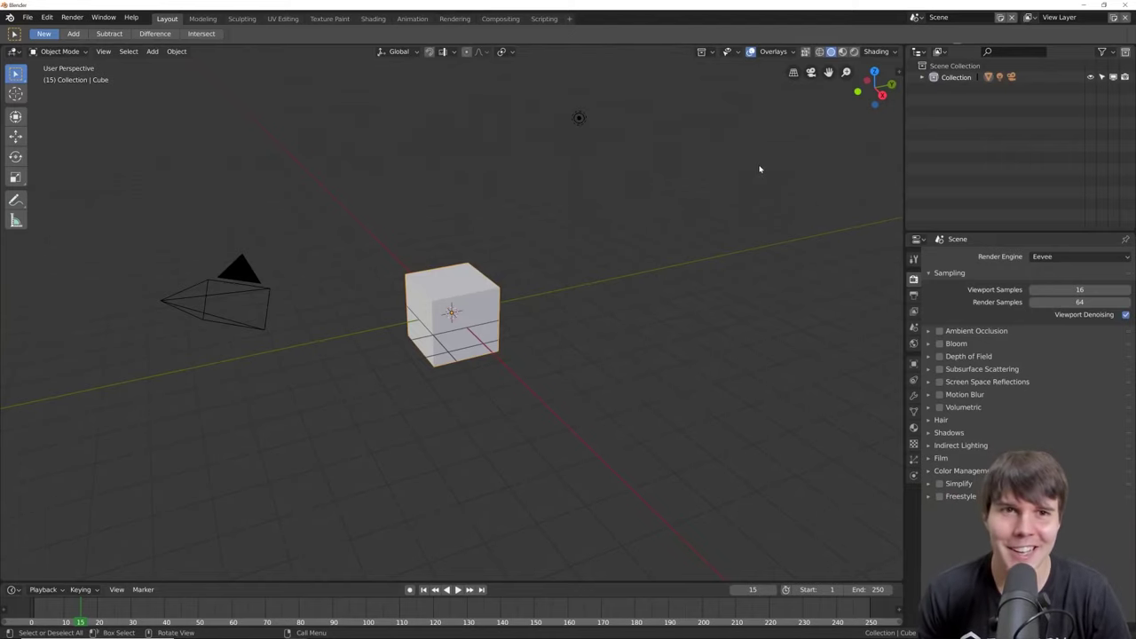
Step: Switch to Blender 2.79, move the cube to the second layer and look at the contents of both layers
key(alt+Tab)
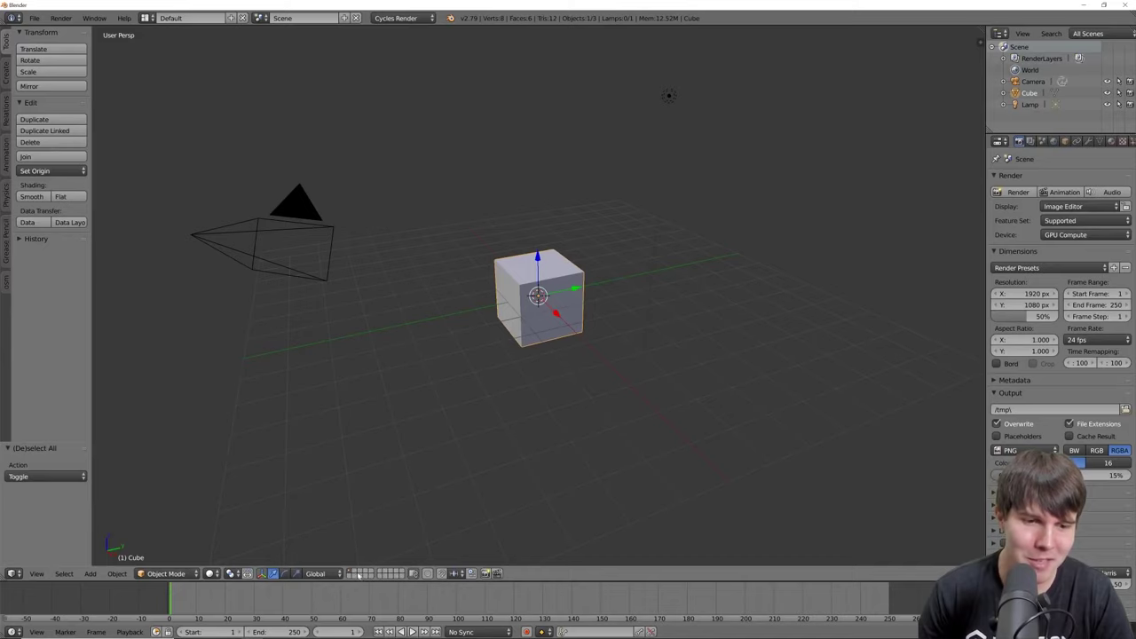
click(358, 574)
click(352, 571)
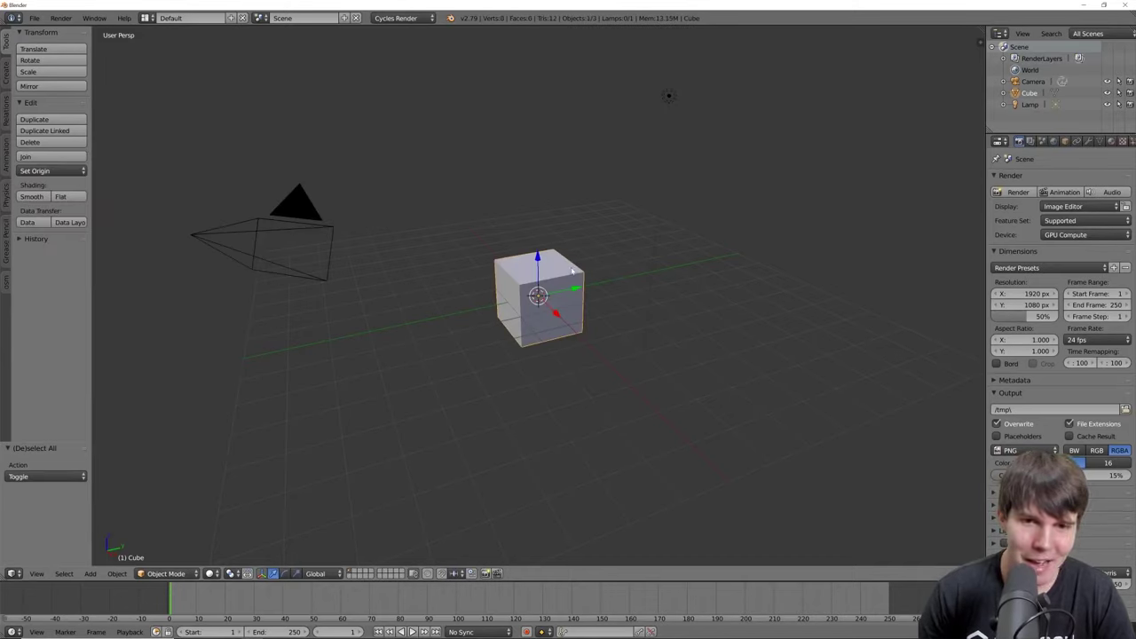
key(m)
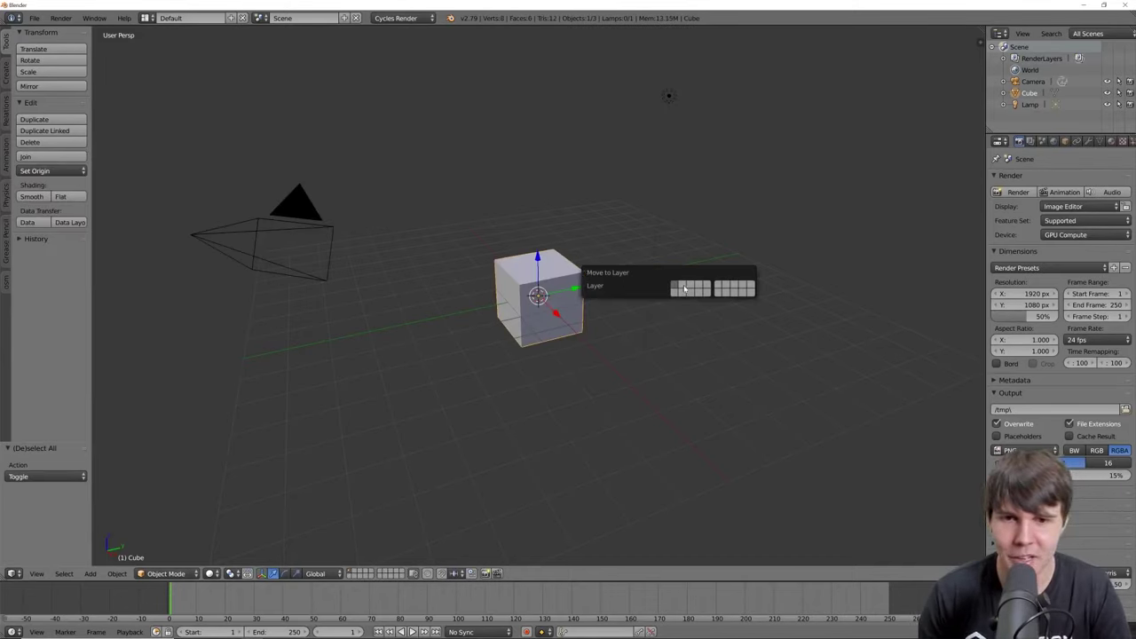
click(684, 288)
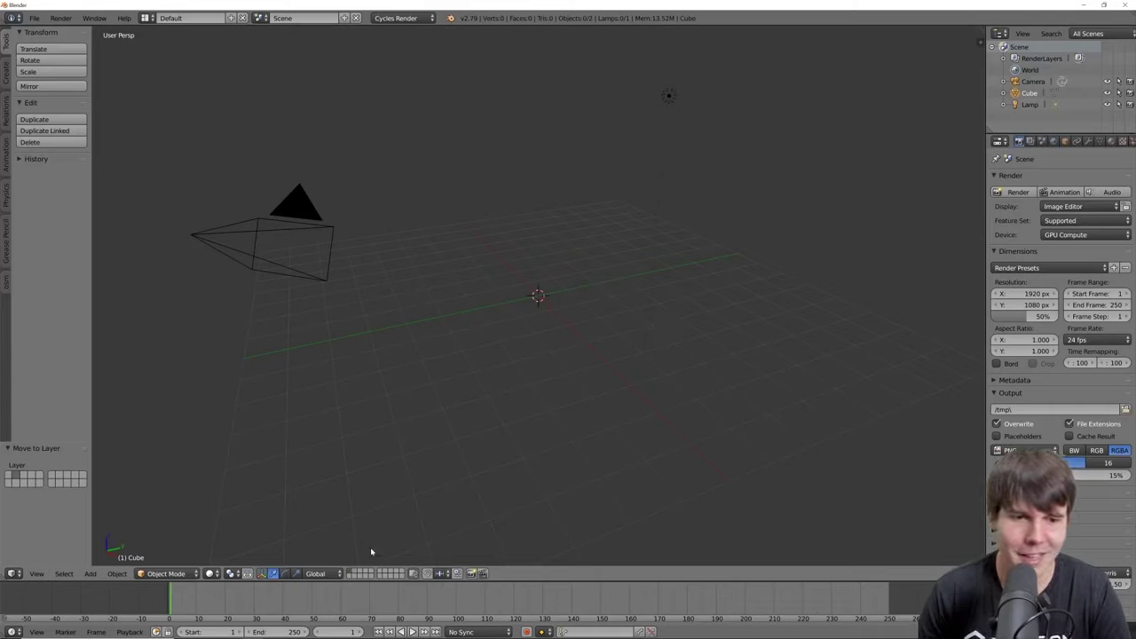
click(355, 574)
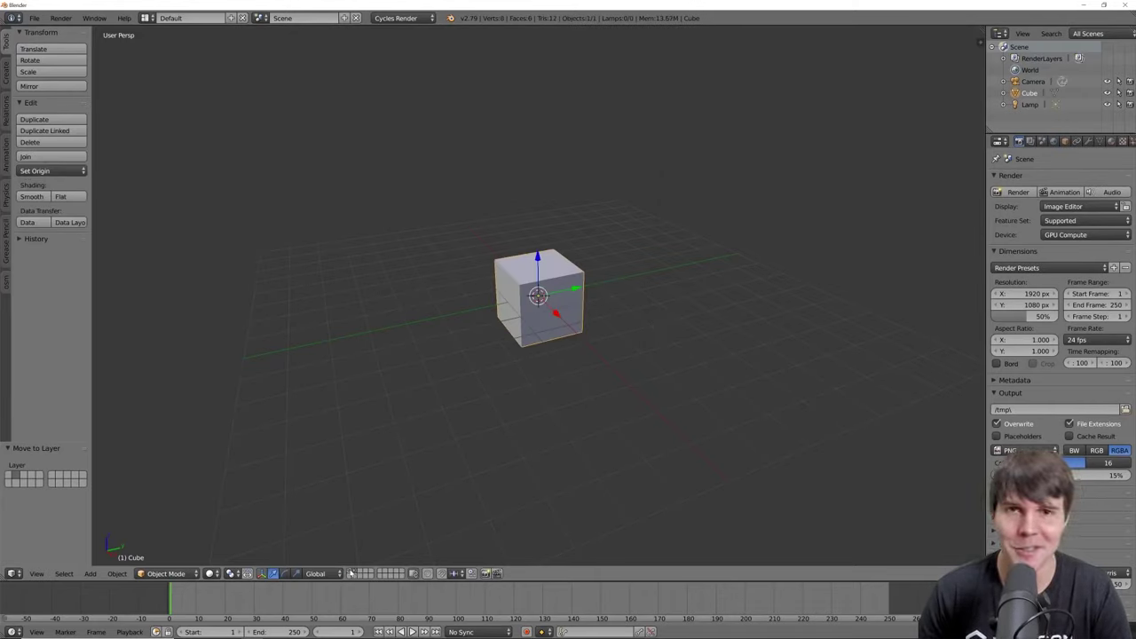
click(359, 575)
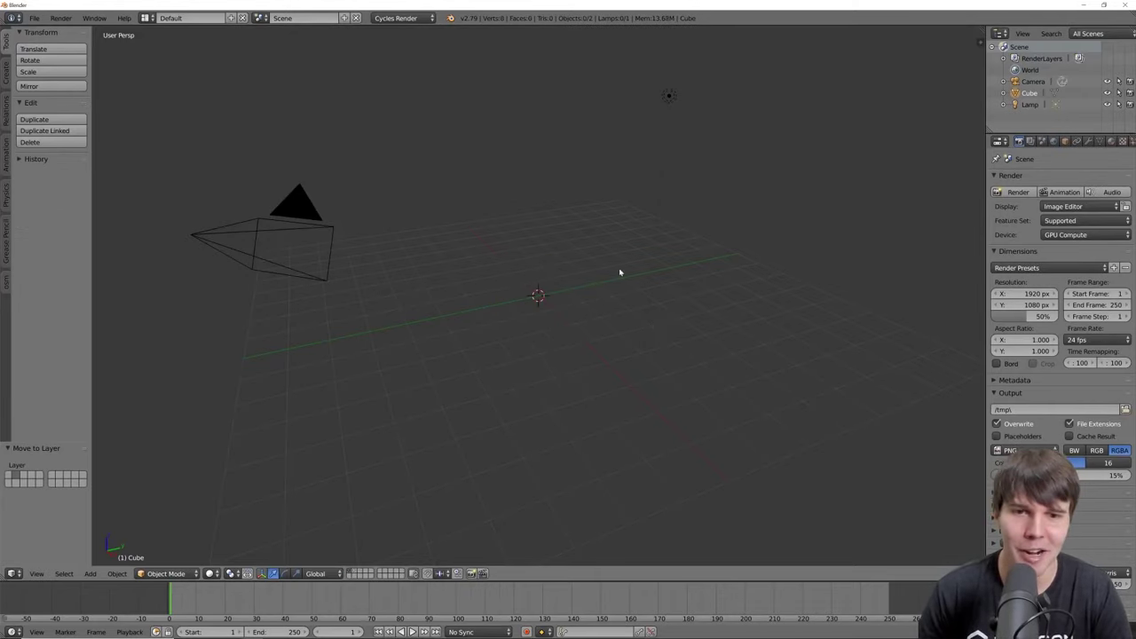
Step: Move the lamp to a different layer and display an empty layer
right_click(670, 98)
key(m)
click(759, 131)
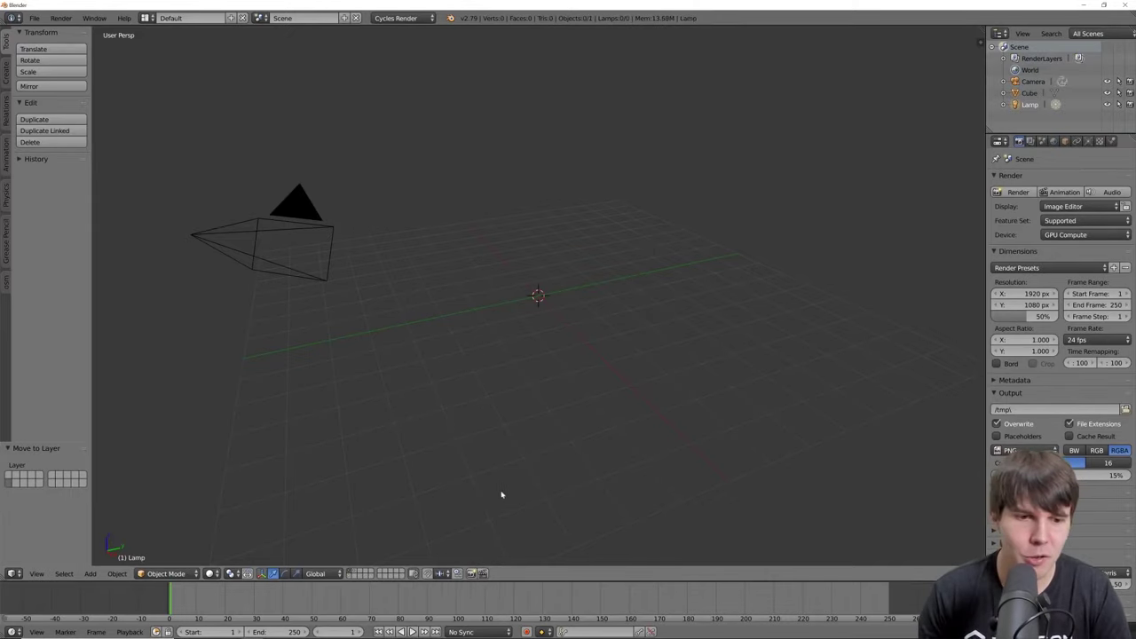
click(364, 571)
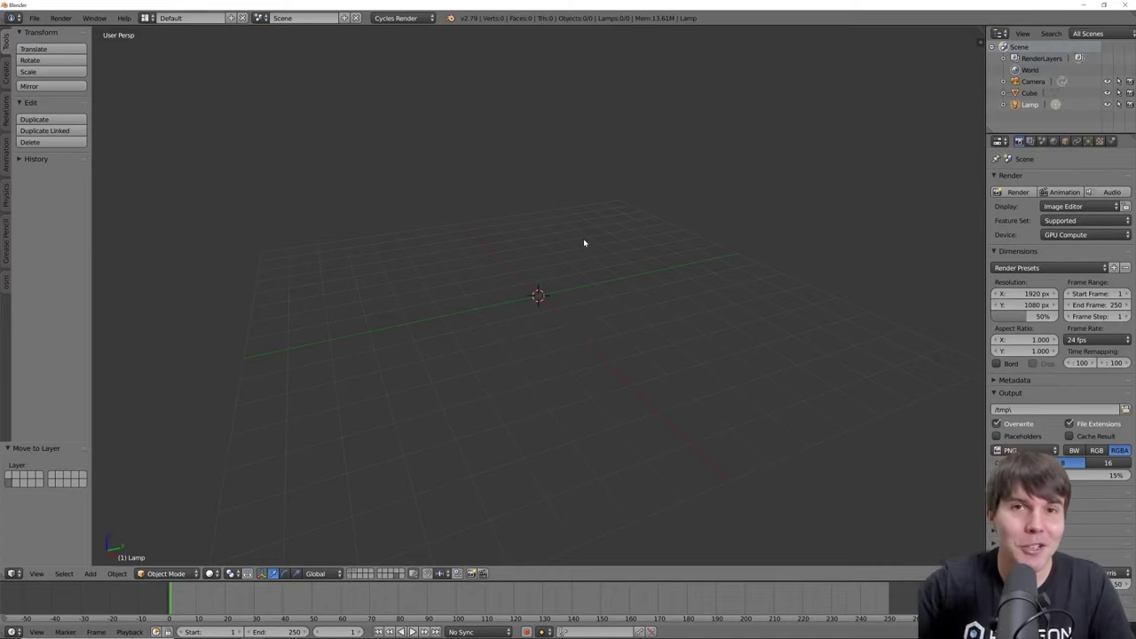
Step: Switch to Blender 2.8, expand Collection in the outliner and select its camera, cube and light
key(alt+Tab)
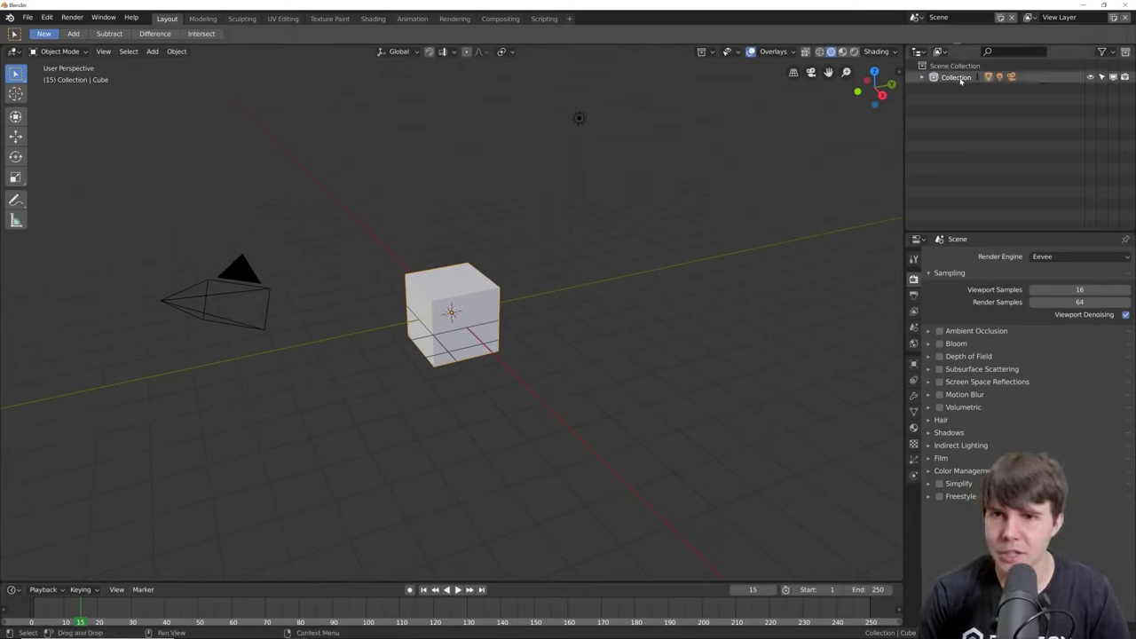
click(922, 78)
click(964, 89)
shift+click(961, 112)
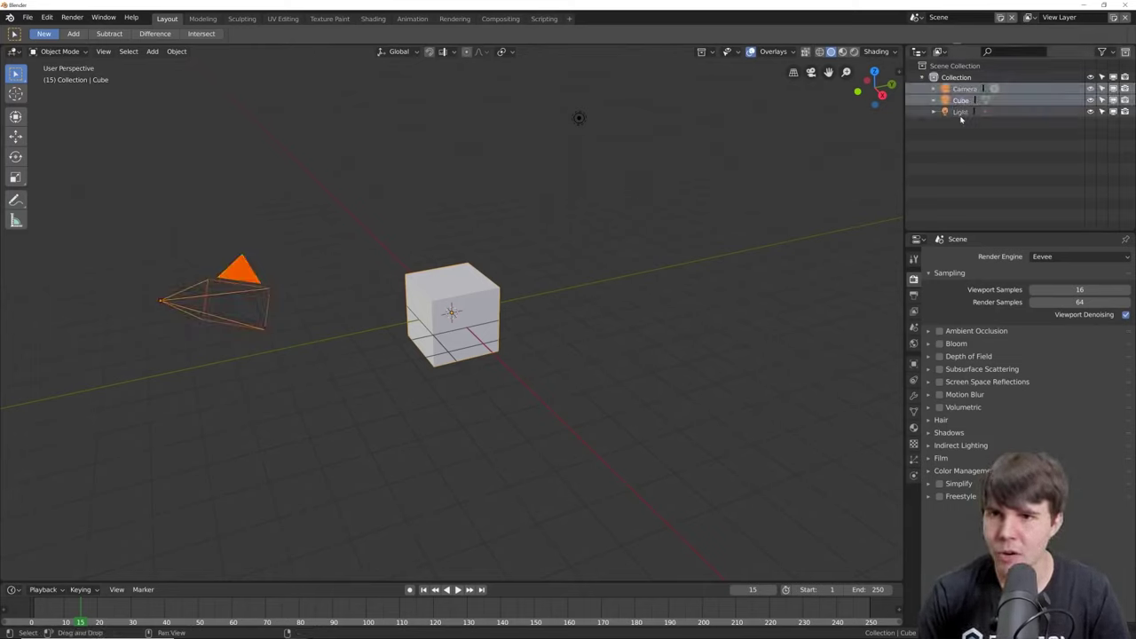
click(948, 77)
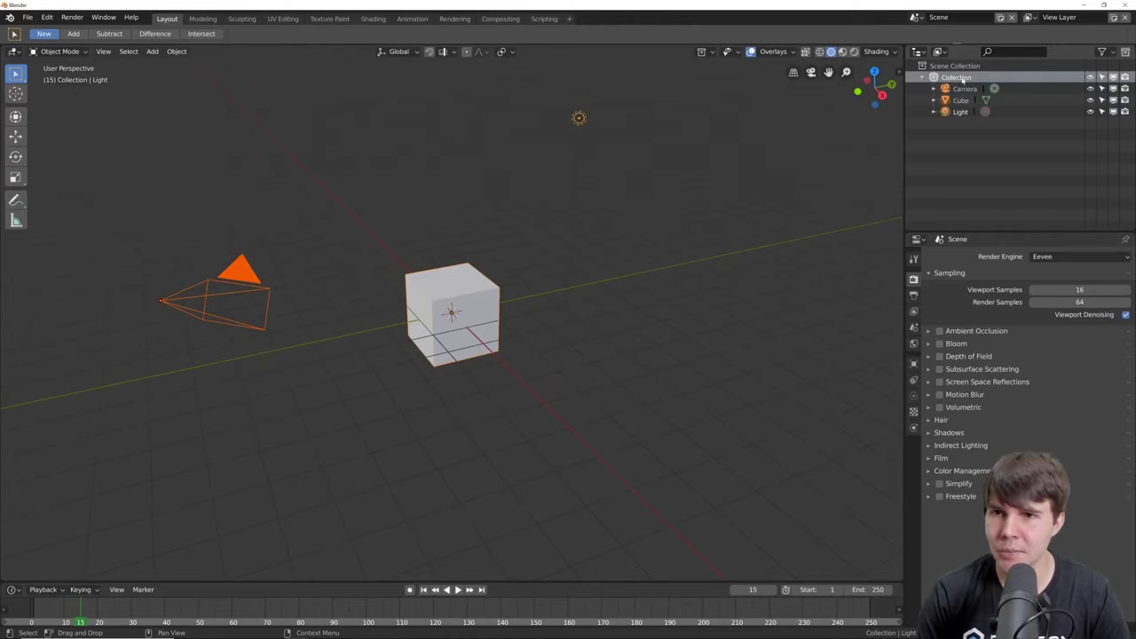
Step: Create a collection named Meshes under the Scene Collection and move the cube into it
click(954, 65)
right_click(964, 134)
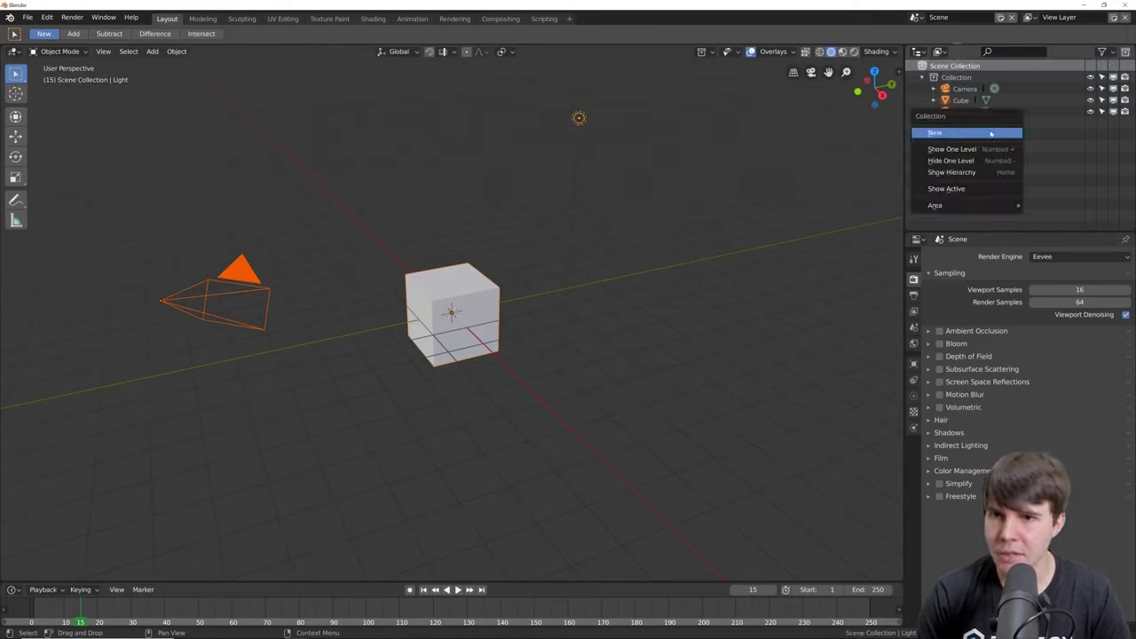
click(957, 133)
click(963, 123)
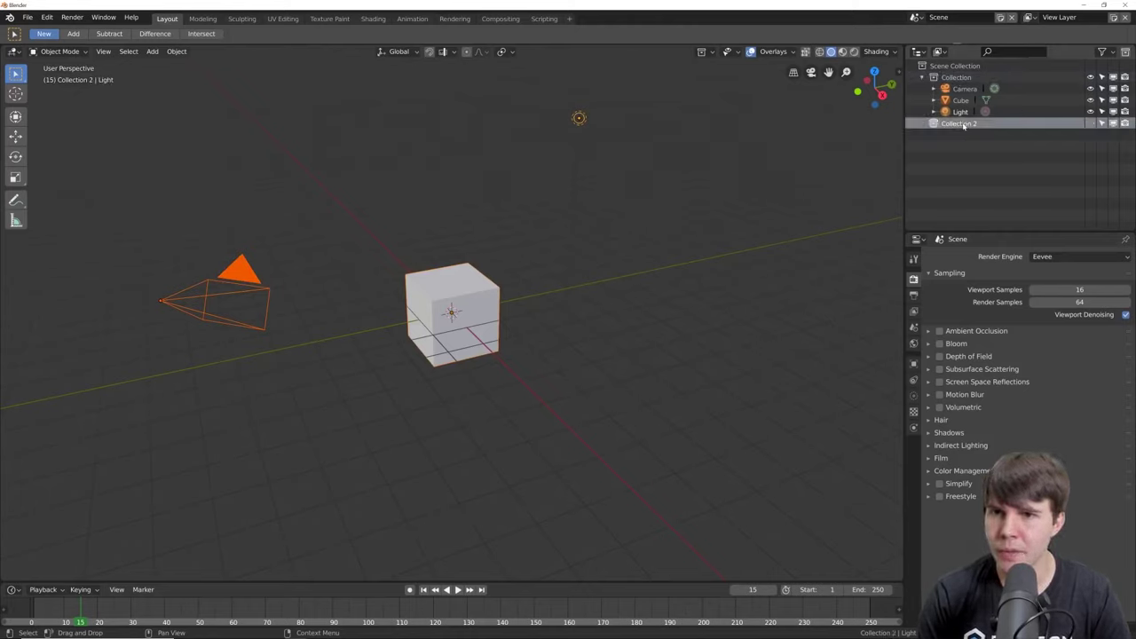
double_click(958, 124)
text(Meshes)
key(Return)
click(960, 100)
drag(961, 100, 955, 123)
Step: Hide and show the Meshes collection and the collection holding the camera and light, ending with both visible
click(1092, 113)
click(1092, 113)
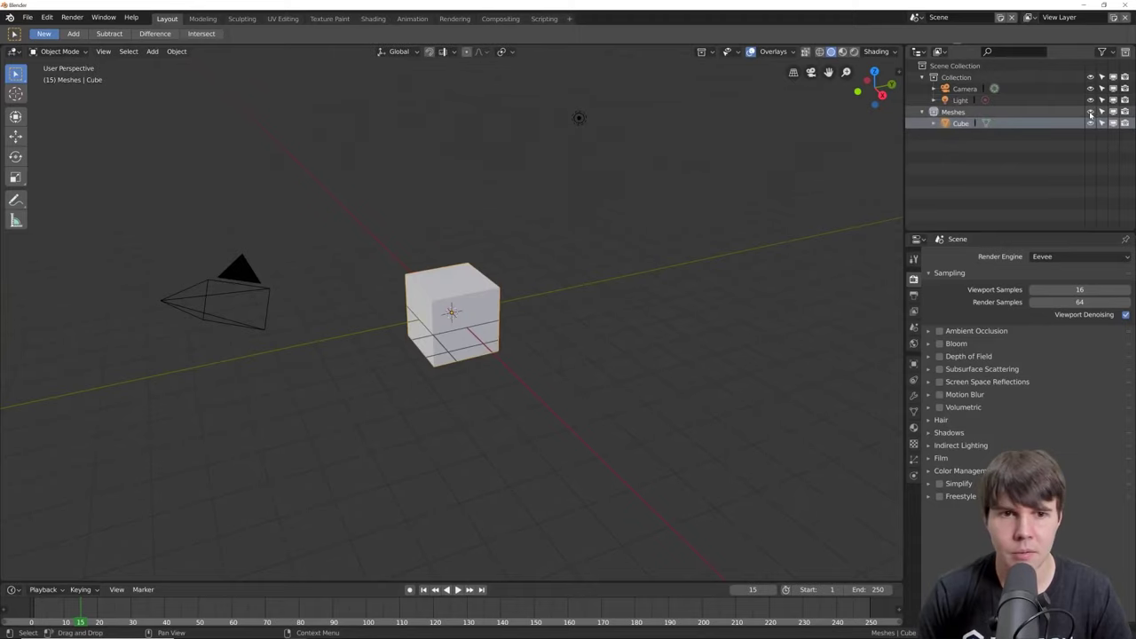
click(1091, 113)
click(1092, 113)
click(1090, 77)
click(1091, 77)
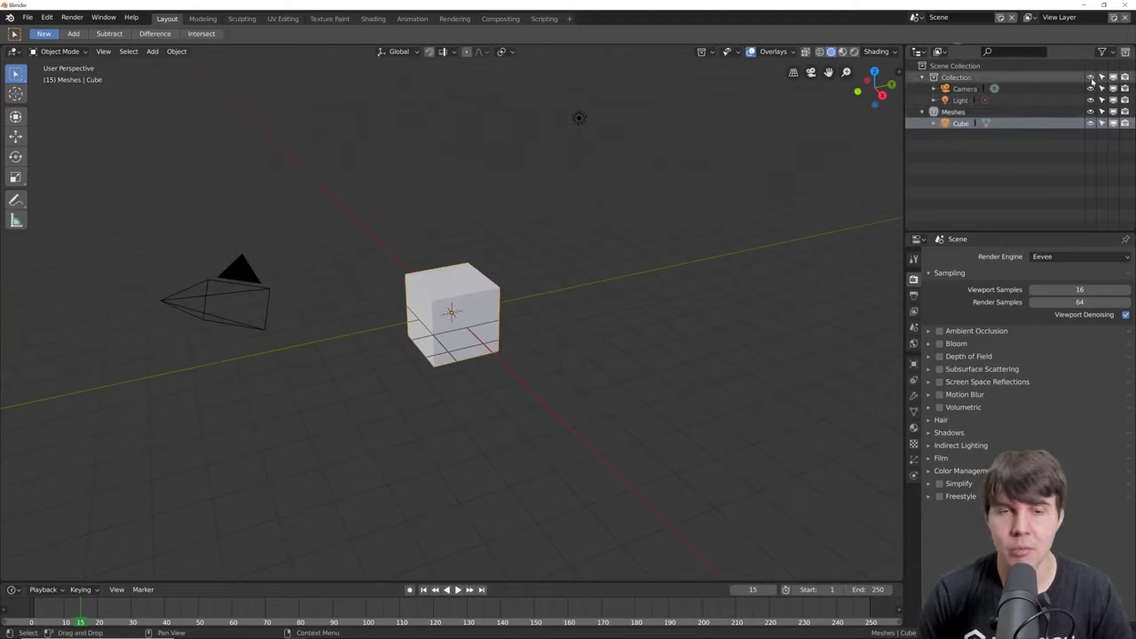
click(1091, 77)
click(1090, 78)
drag(952, 111, 925, 153)
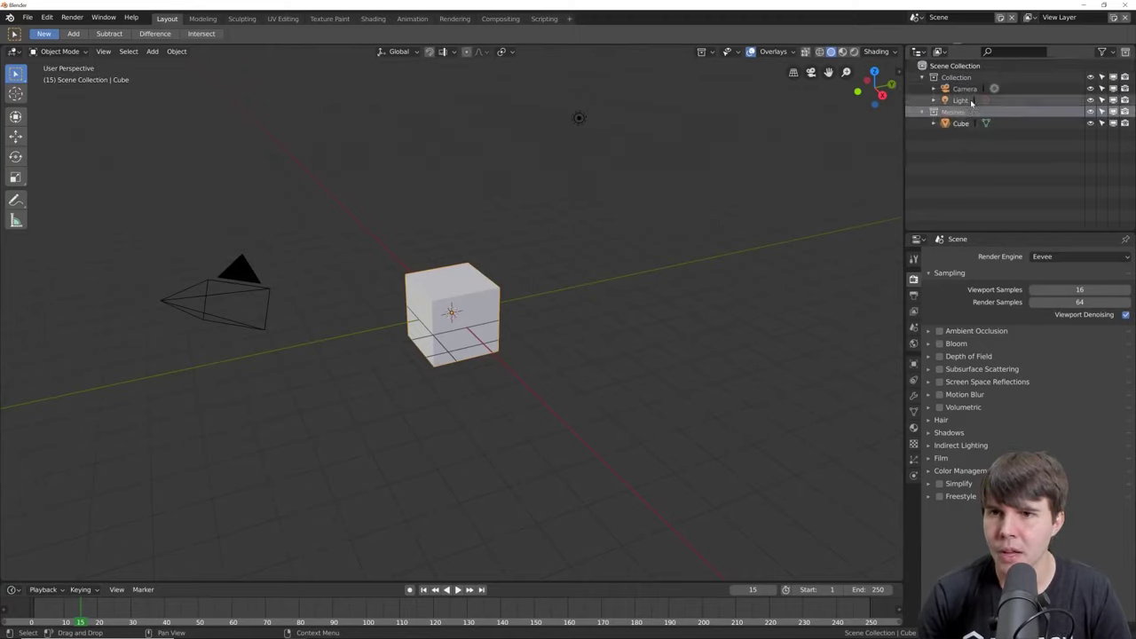
Step: Move the light from the viewport into a new collection named Lamp
click(578, 119)
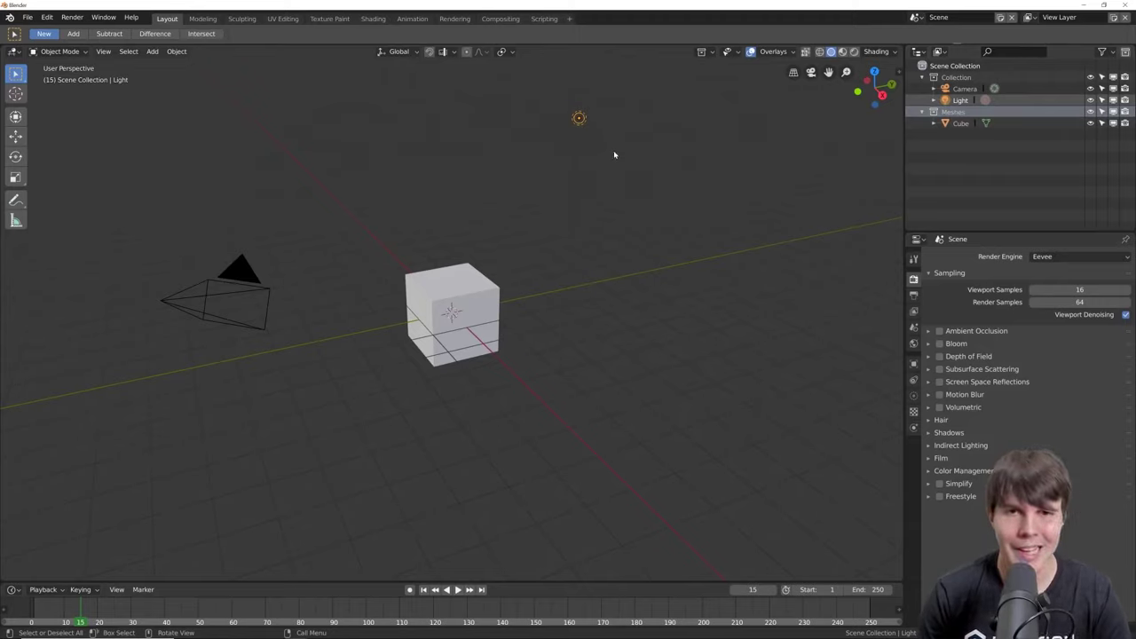
key(m)
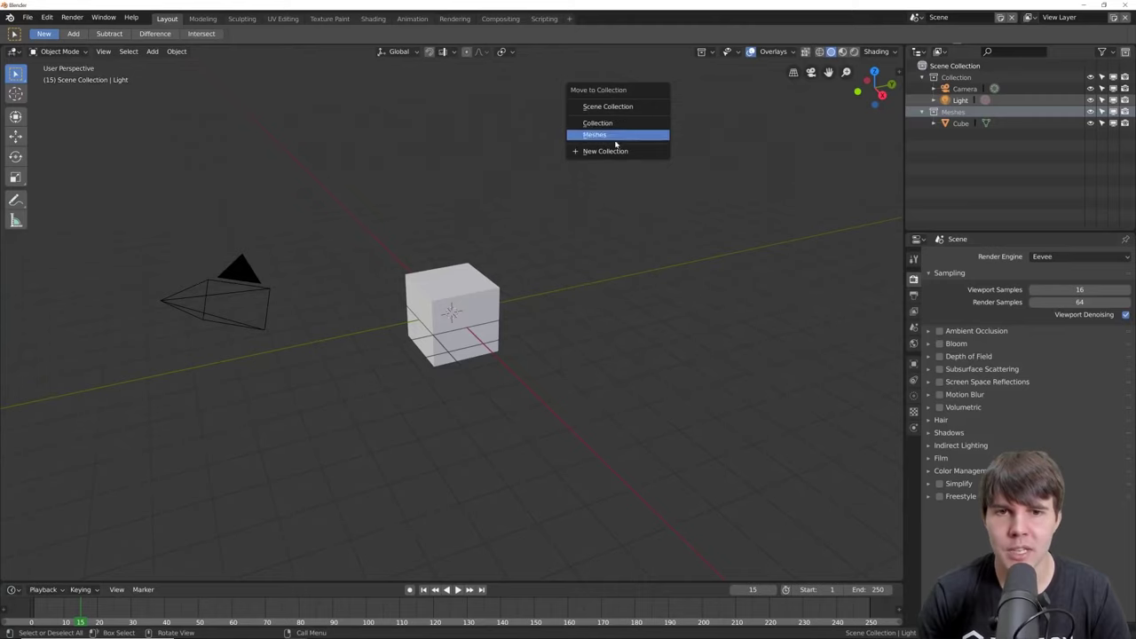
click(615, 151)
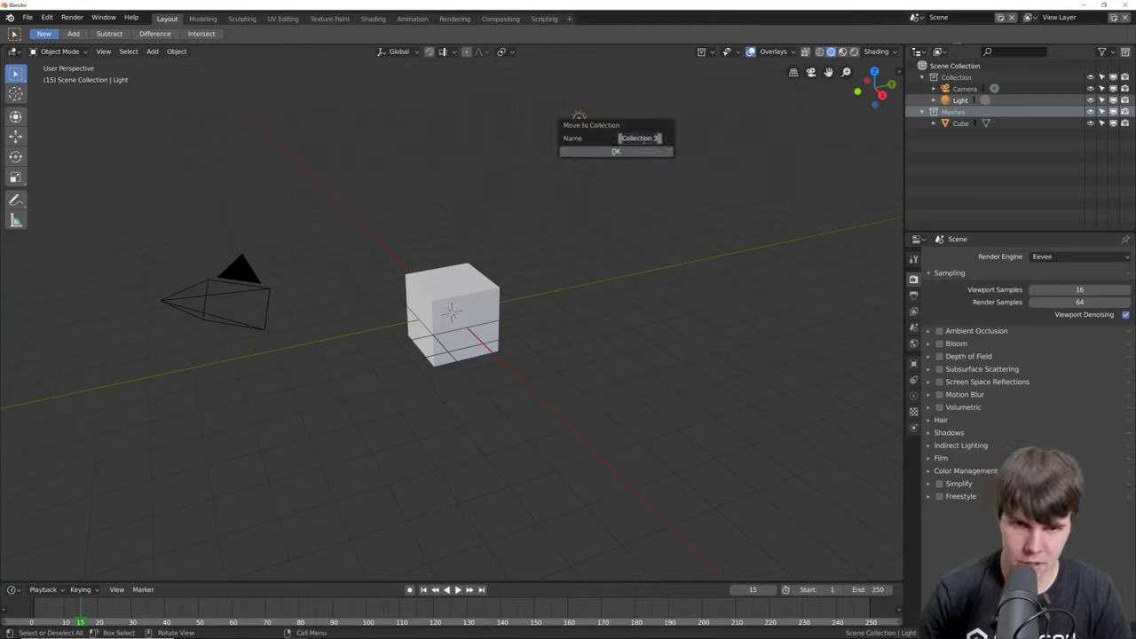
text(Lamp)
key(Return)
Step: Rename the Lamp collection as Lamps and expand it to list the light
click(950, 124)
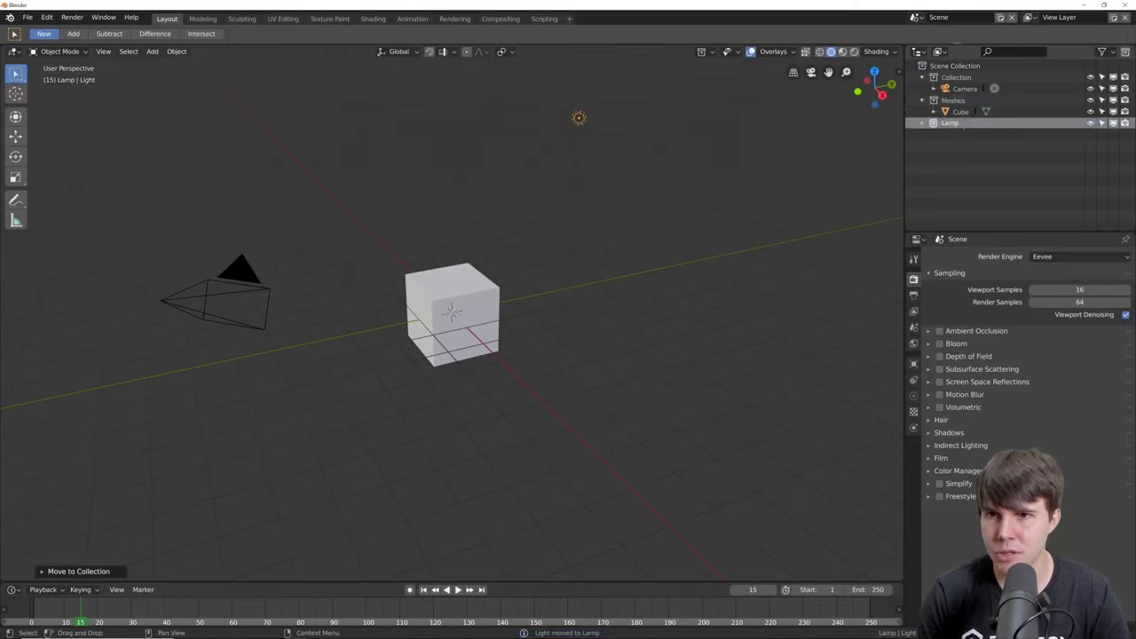
text(s)
key(Return)
click(924, 124)
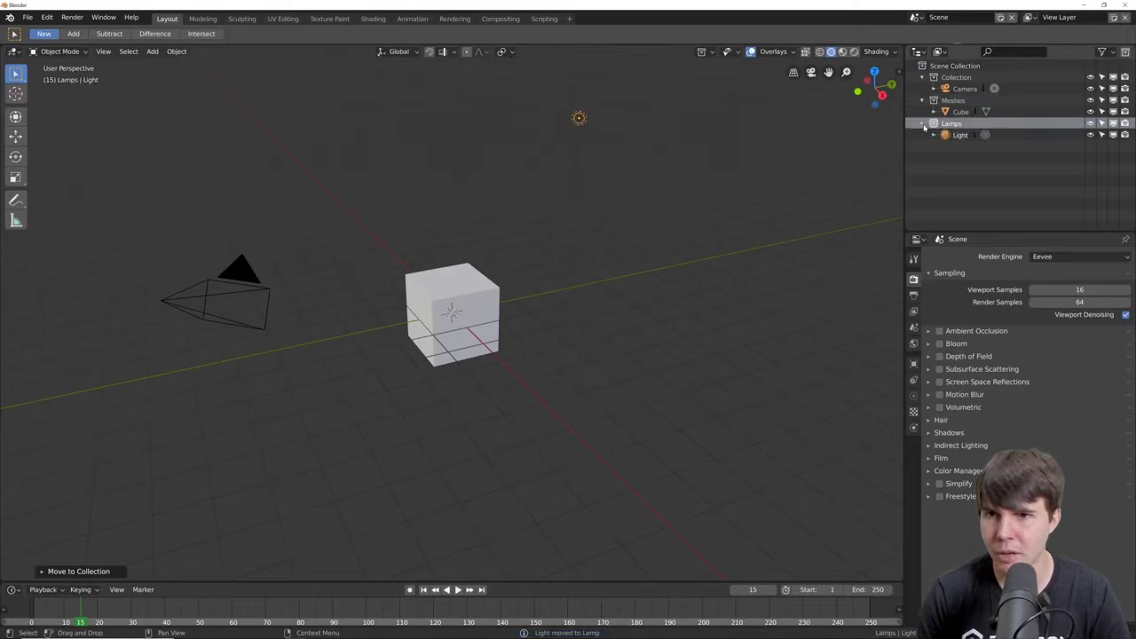
Step: Isolate the visibility of each collection in turn, then make all collections visible again
ctrl+click(1090, 101)
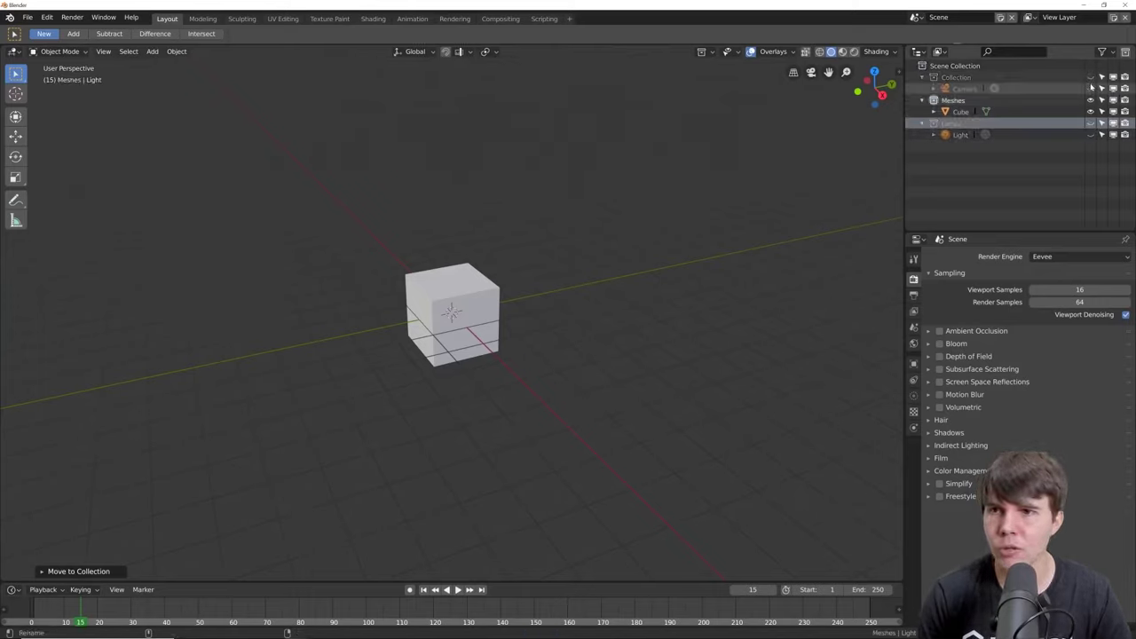
ctrl+click(1091, 78)
ctrl+click(1091, 101)
ctrl+click(1091, 123)
ctrl+click(1091, 100)
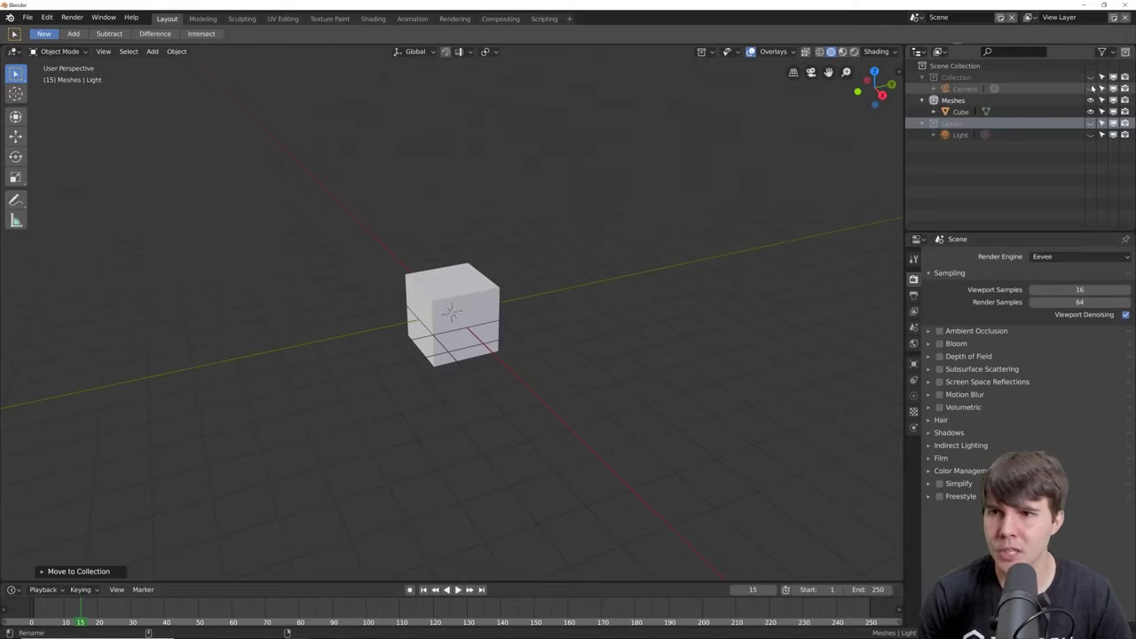
ctrl+click(1091, 77)
key(alt+h)
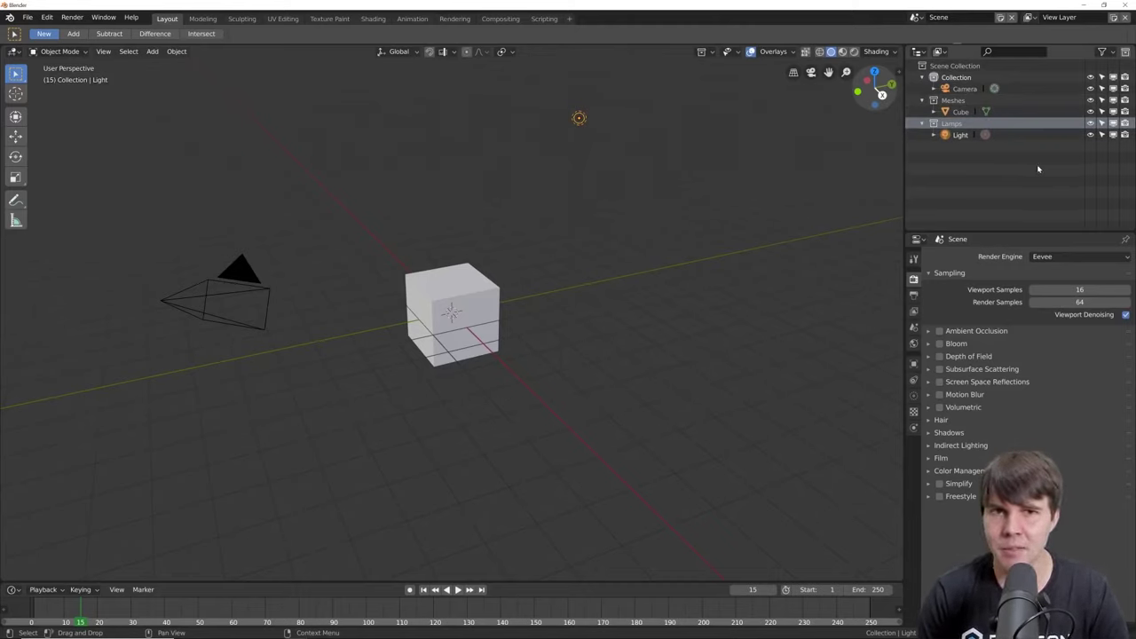
Step: Try out box selection across the collections and objects in the outliner, clearing the selection each time
drag(1040, 169, 966, 87)
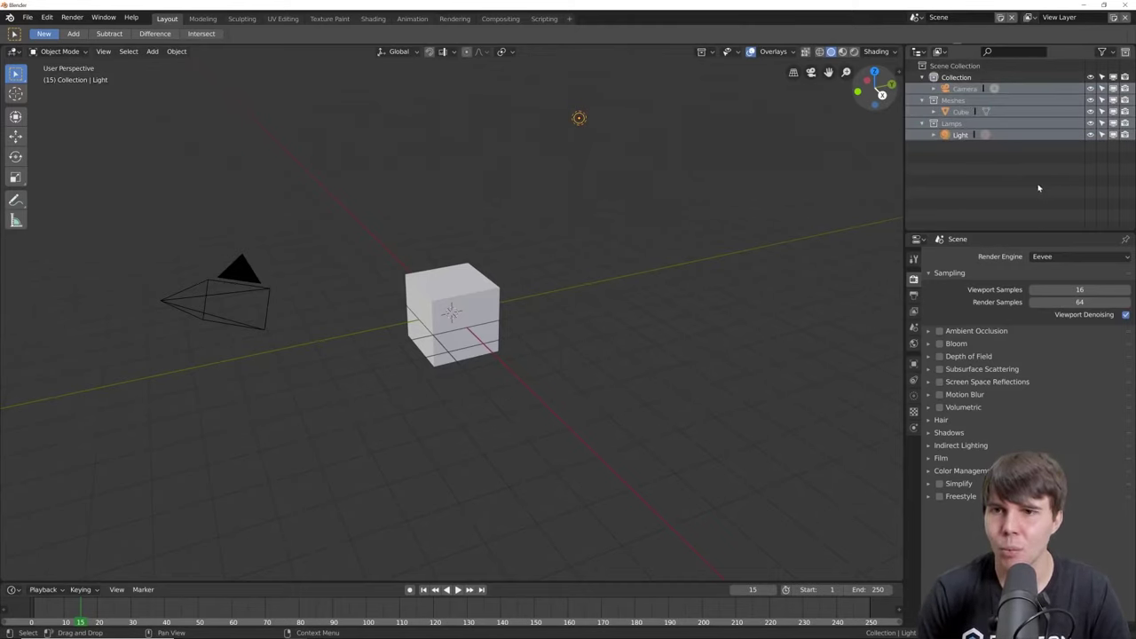
click(986, 162)
drag(1002, 175, 936, 80)
click(1007, 180)
Step: Select the camera, the Lamps collection, the light and the cube one by one in the outliner
click(965, 89)
click(967, 125)
click(966, 134)
click(962, 112)
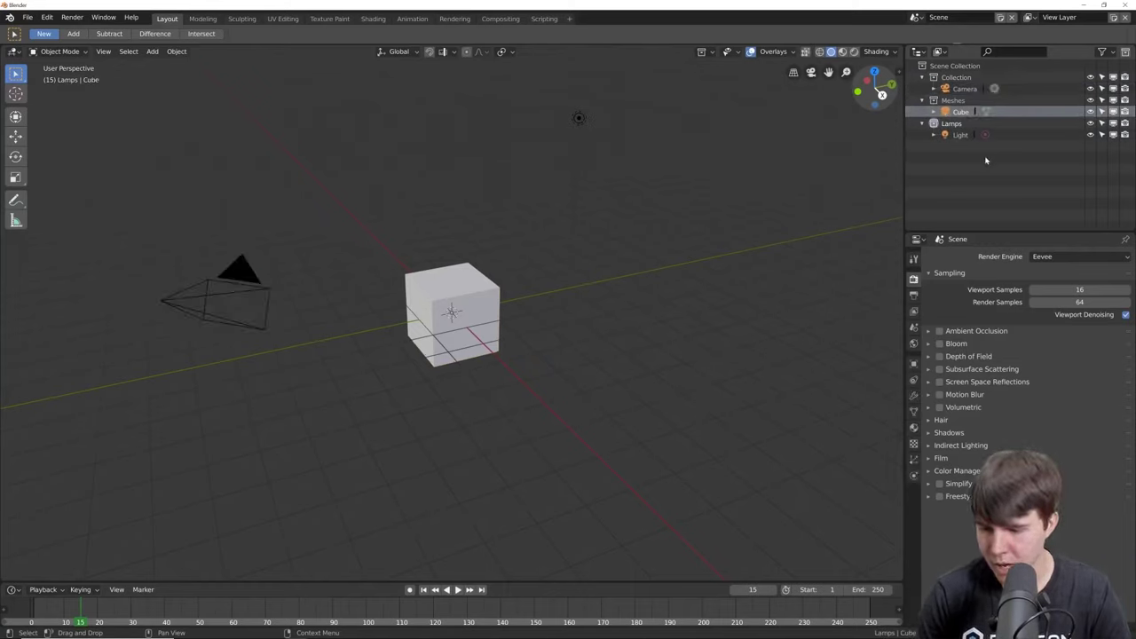
Step: Collapse all collections in the outliner, repeatedly expand and collapse the hierarchy levels, and leave everything collapsed
key(shift+a)
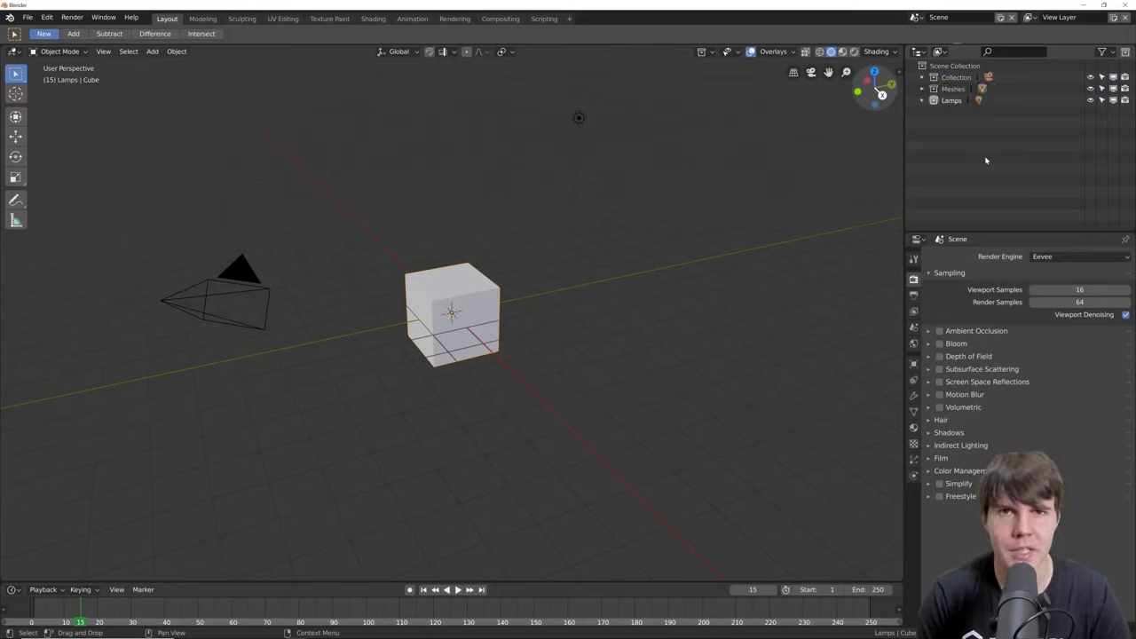
key(KP_Add)
key(KP_Add)
key(KP_Subtract)
key(KP_Subtract)
key(KP_Add)
key(KP_Add)
key(KP_Subtract)
key(KP_Subtract)
key(KP_Add)
key(KP_Add)
key(KP_Subtract)
key(KP_Subtract)
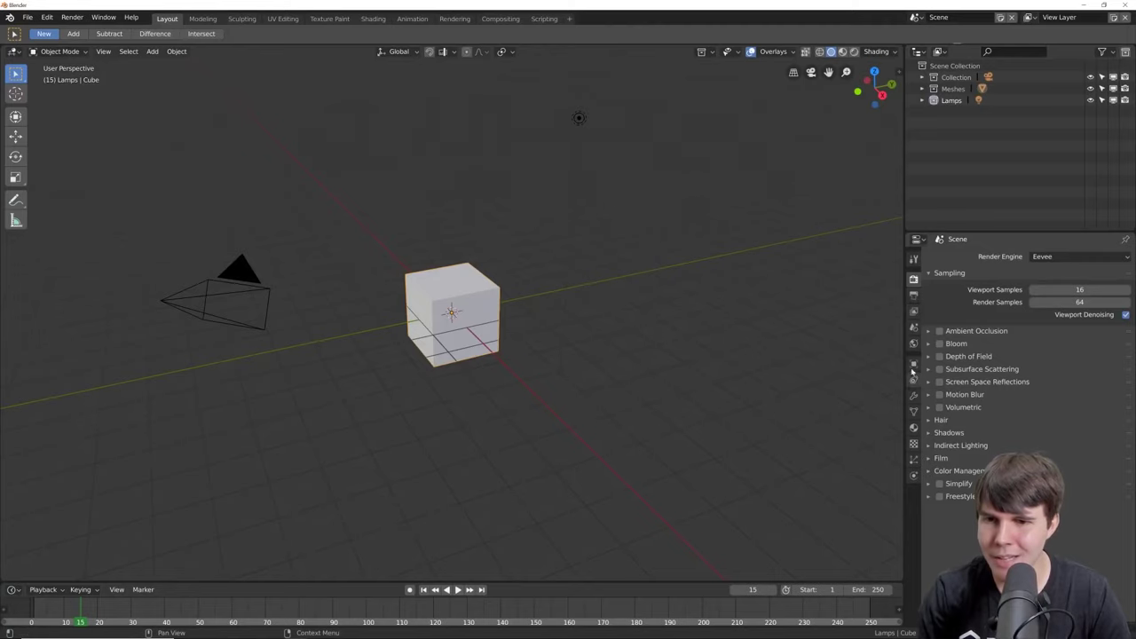
Step: Switch to Blender 2.79 and view the texture and physics properties with the lamp active
key(alt+Tab)
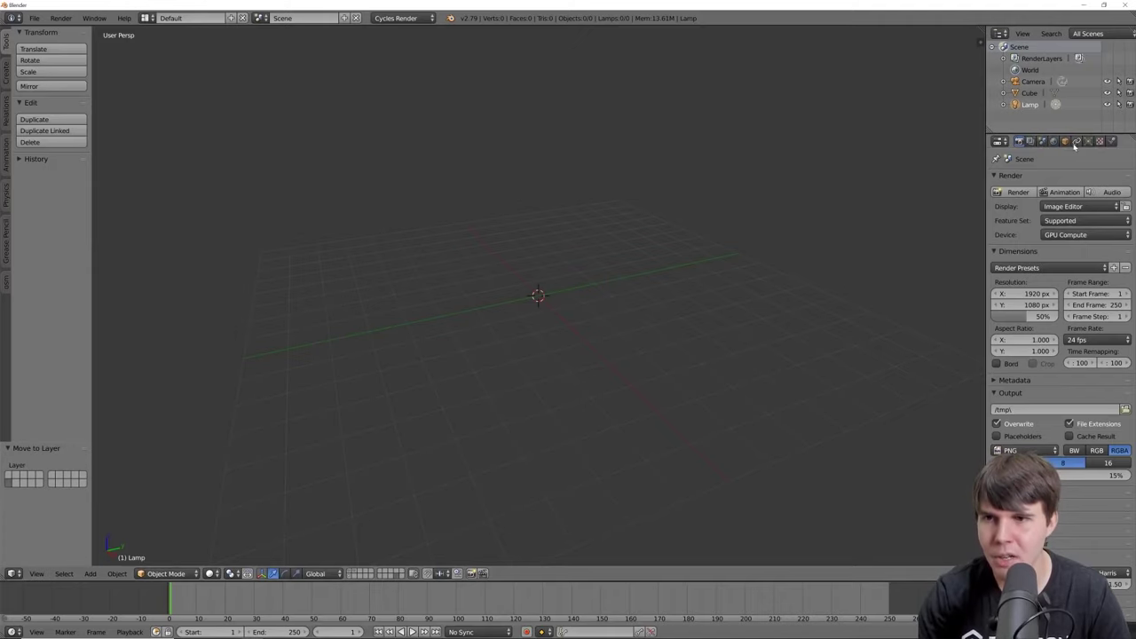
click(1100, 141)
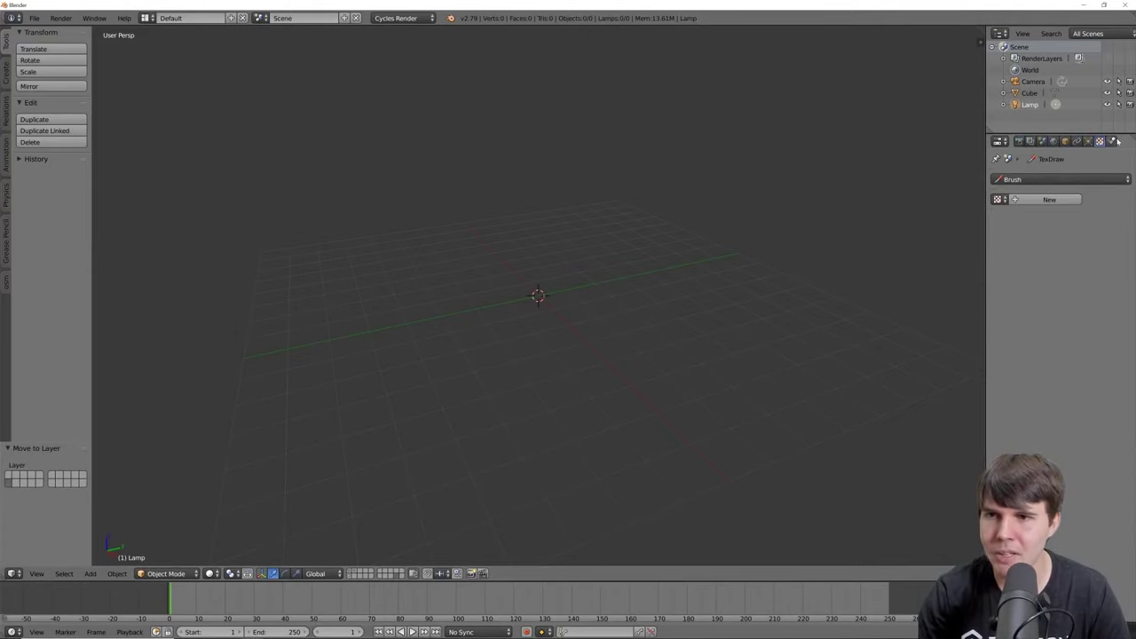
click(1113, 142)
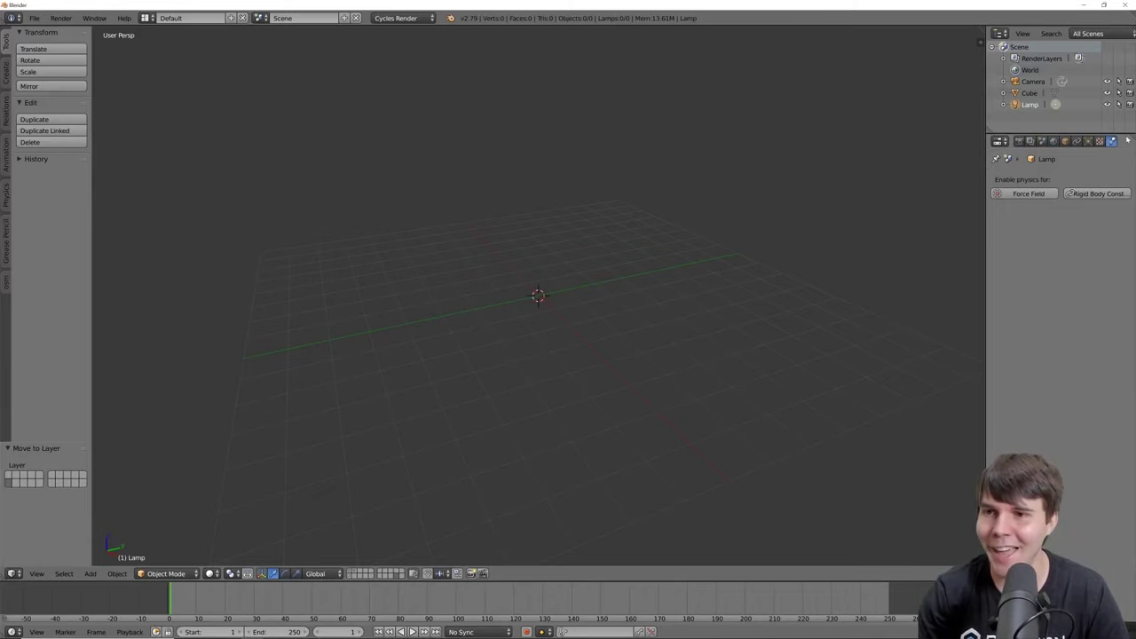
Step: Show the cube's layer, select the cube and view its material properties
click(357, 570)
click(351, 571)
right_click(539, 297)
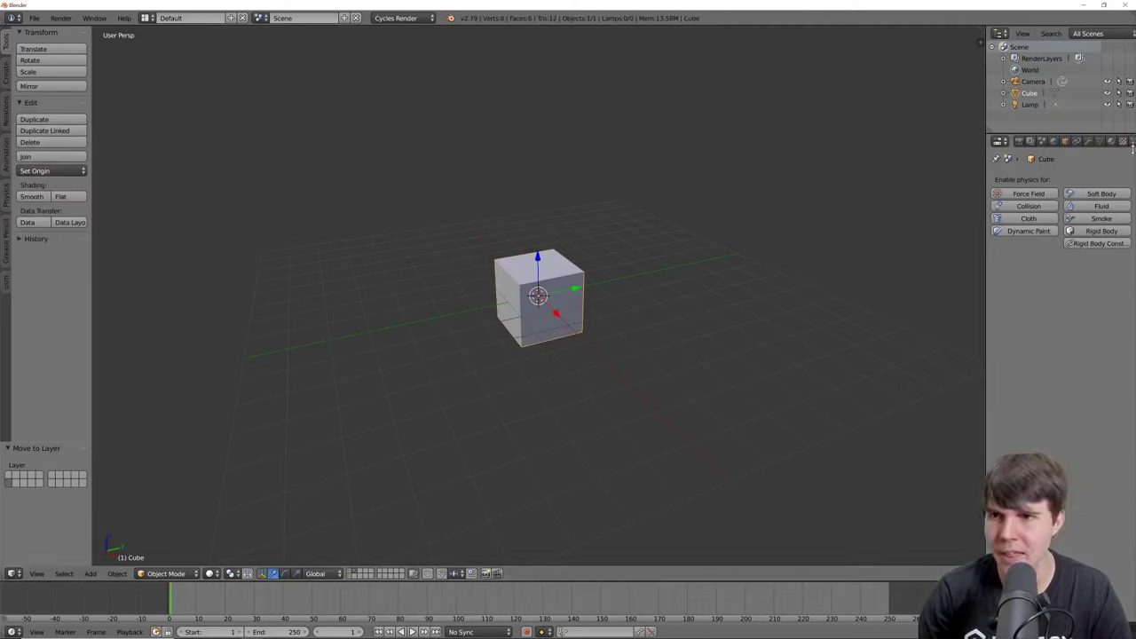
click(1100, 143)
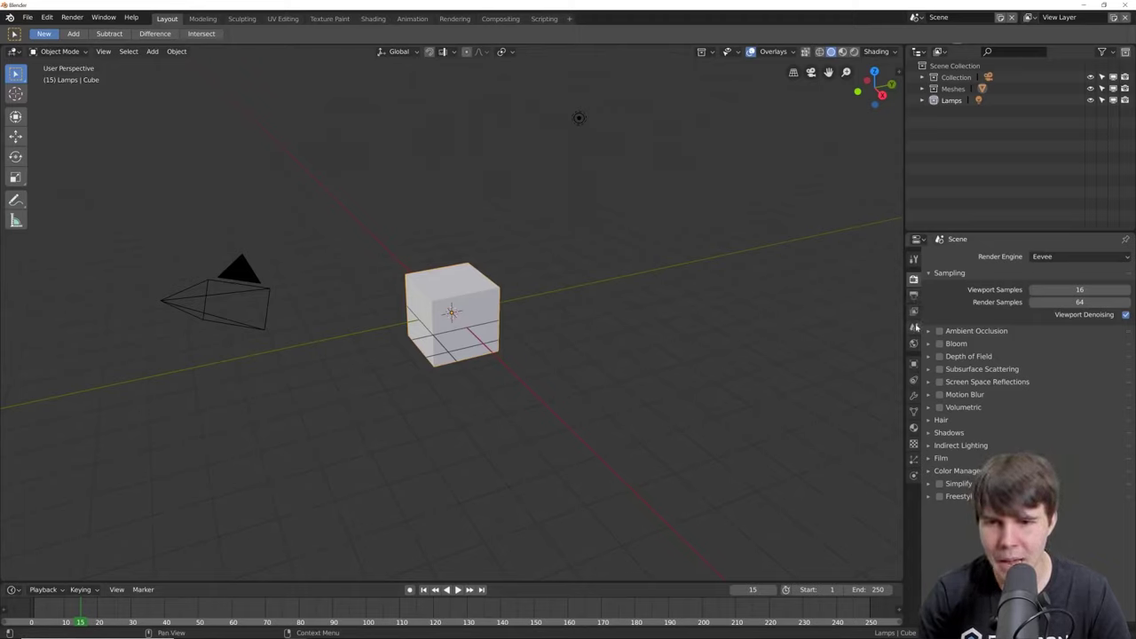
Step: View the cube's material and texture properties, and select the light to view its light data settings
click(914, 429)
click(914, 445)
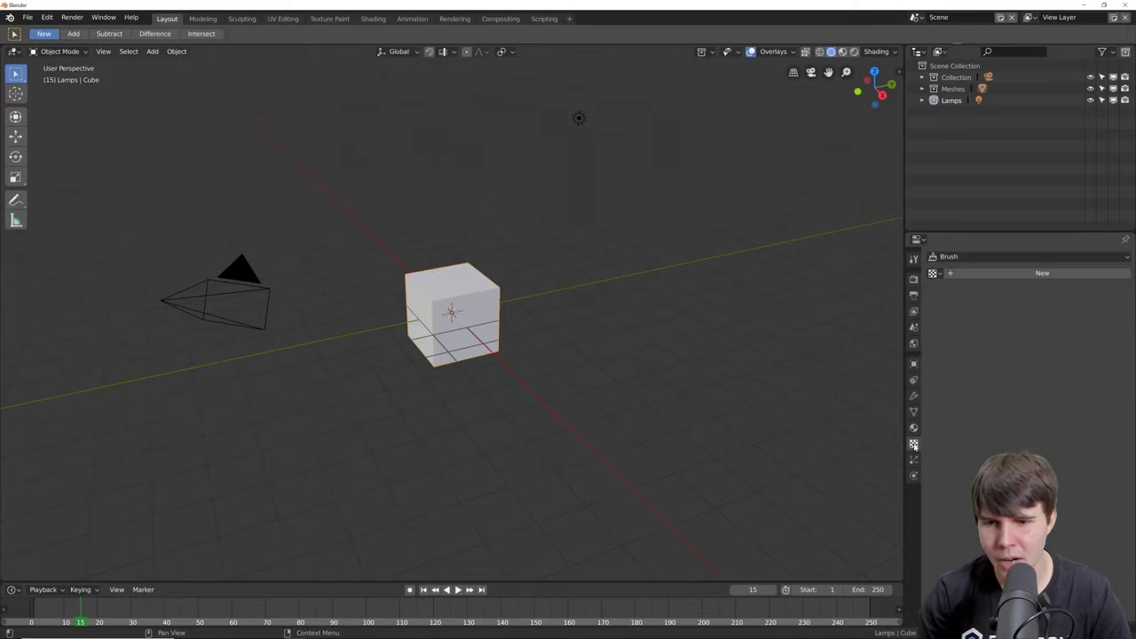
click(577, 118)
click(915, 397)
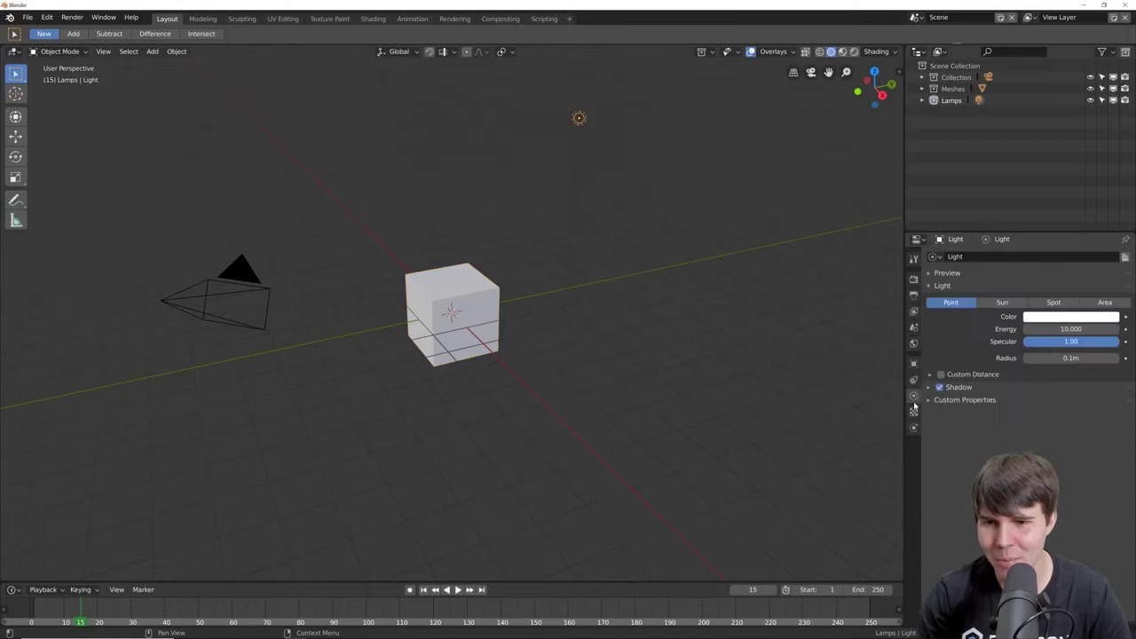
Step: Try the Sun, Spot and Area types on the light in turn
click(1002, 302)
click(1073, 303)
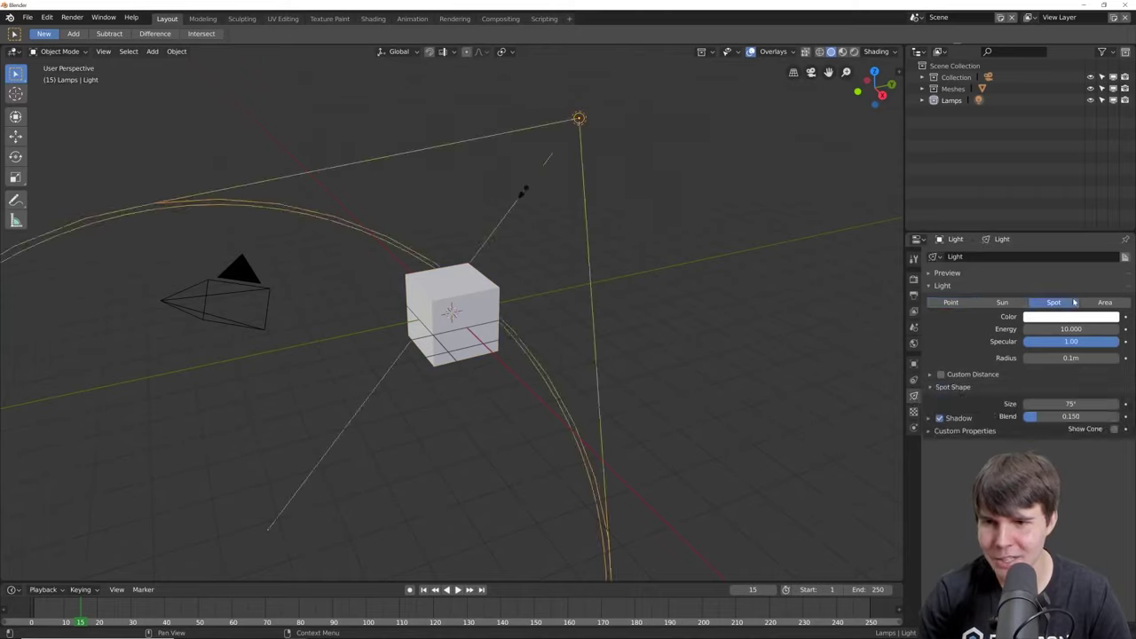
click(1105, 302)
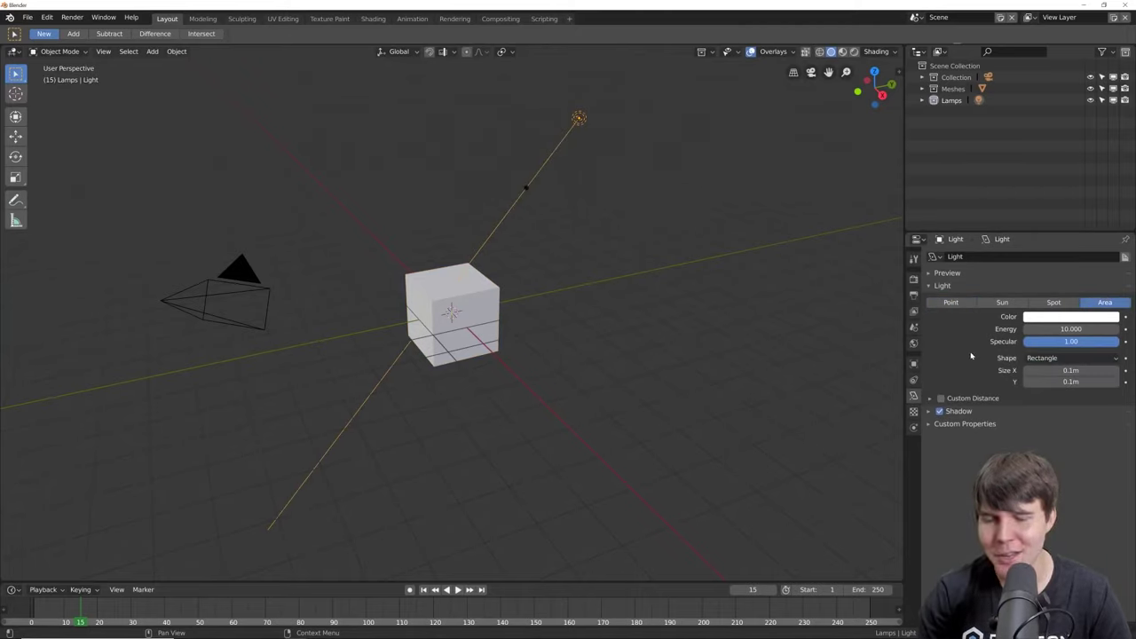
Step: Compare the properties of the cube and the light by selecting each, and set the light type to Point
click(478, 299)
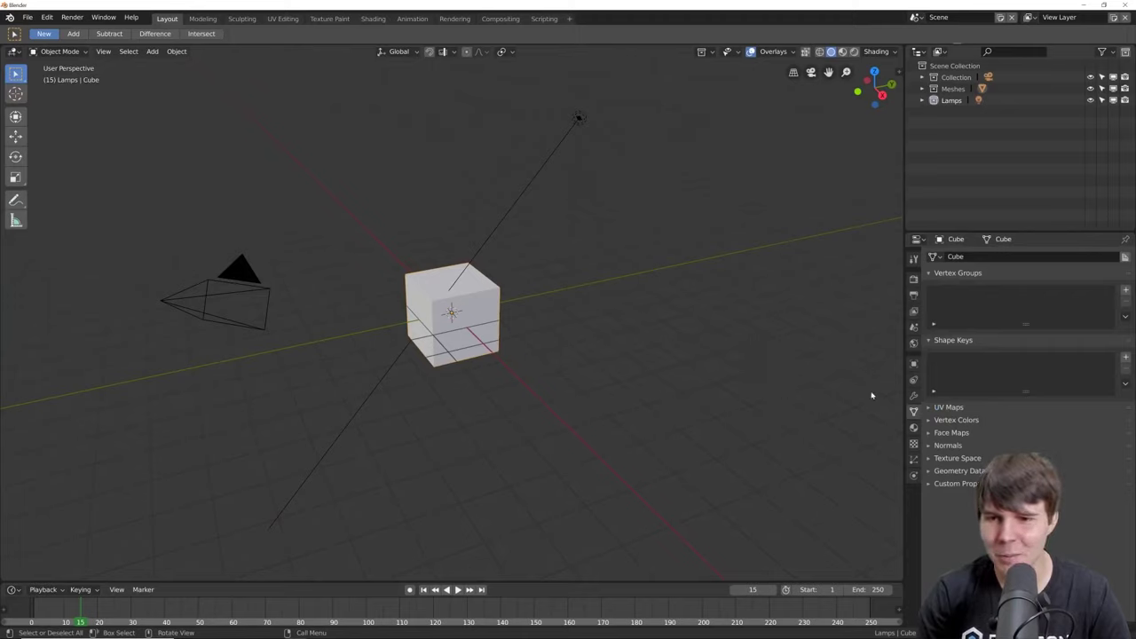
click(565, 161)
click(913, 364)
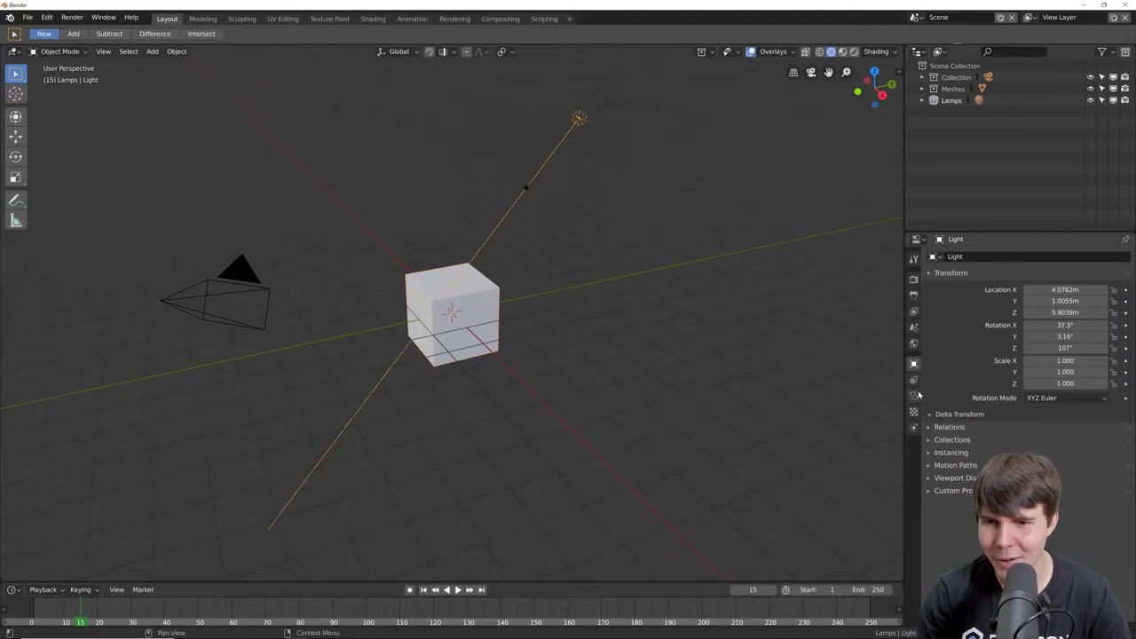
click(913, 396)
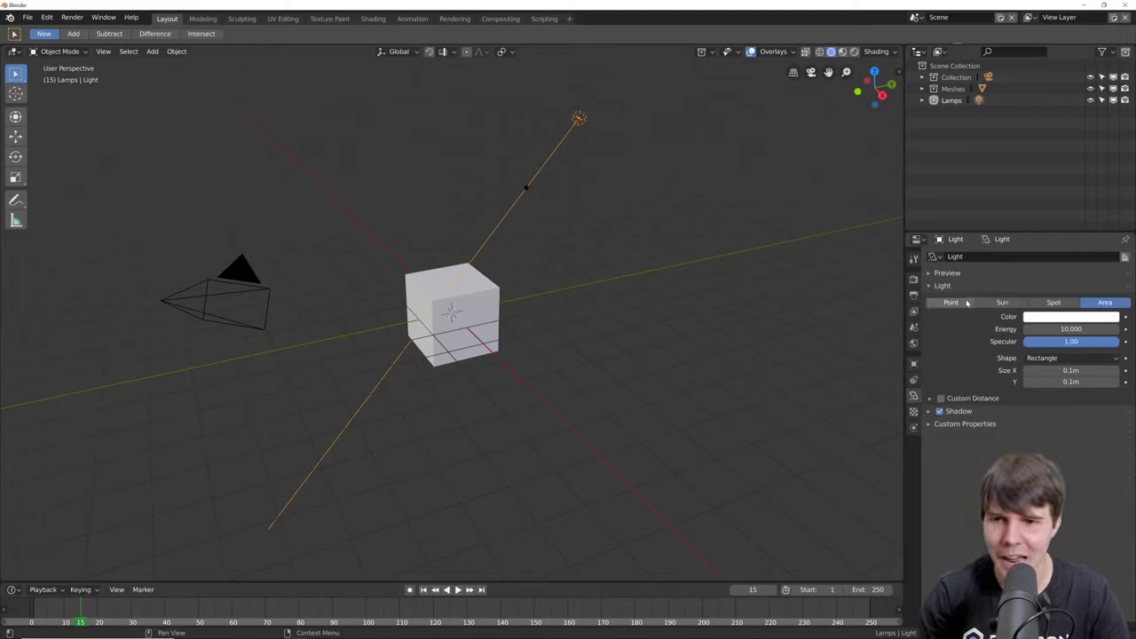
click(928, 388)
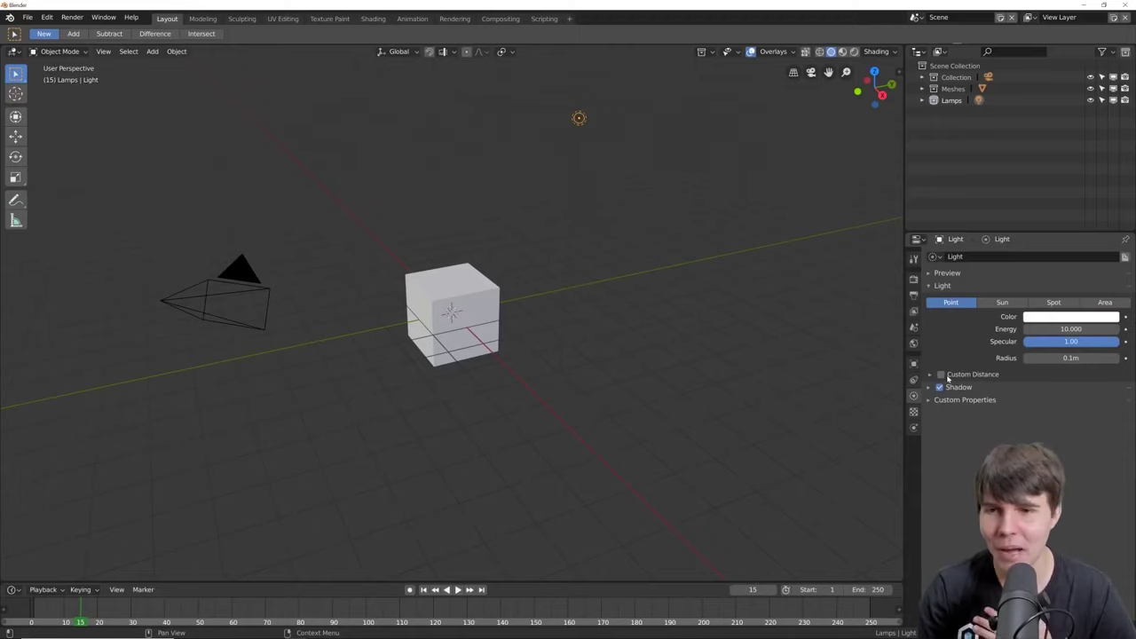
Step: View the scene's render and output properties, and switch briefly to Blender 2.79 to compare its properties editor
click(914, 279)
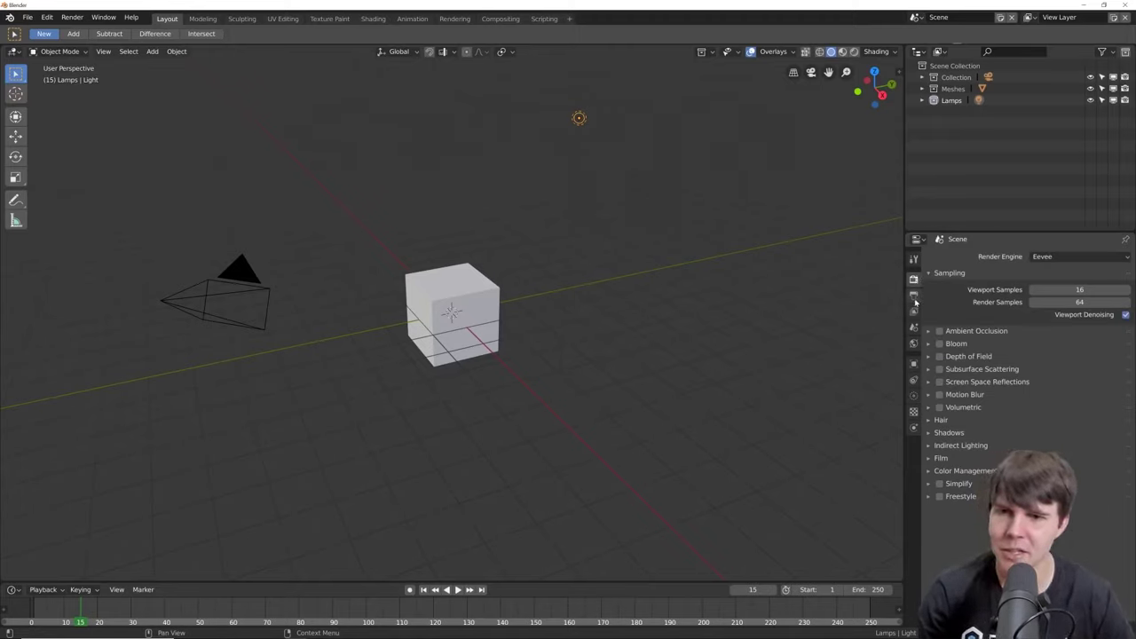
click(915, 295)
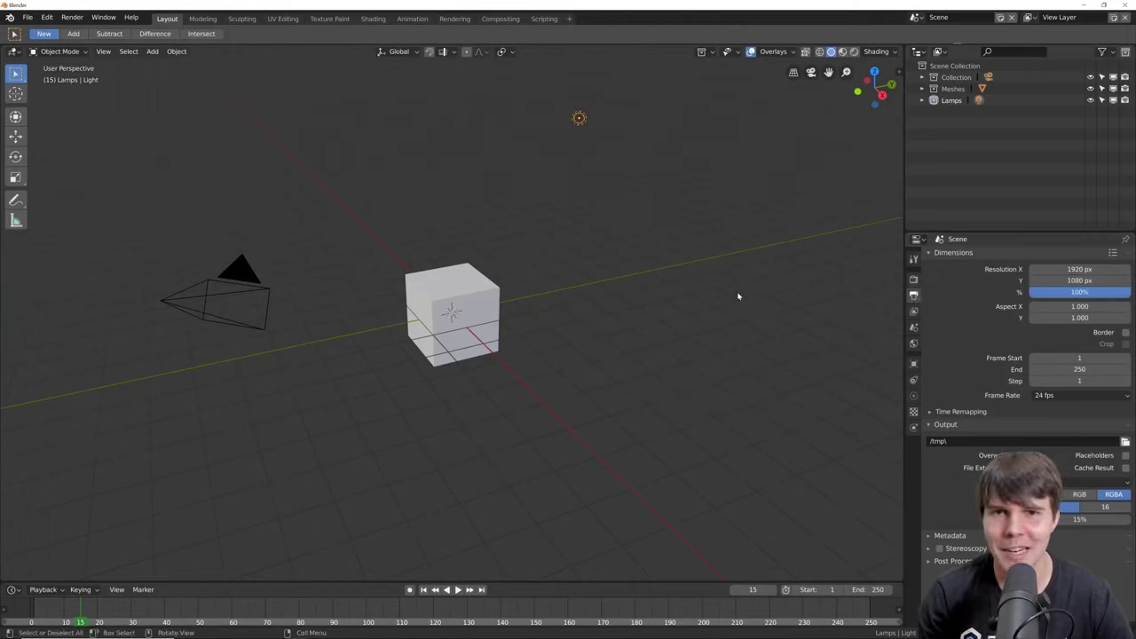
click(913, 279)
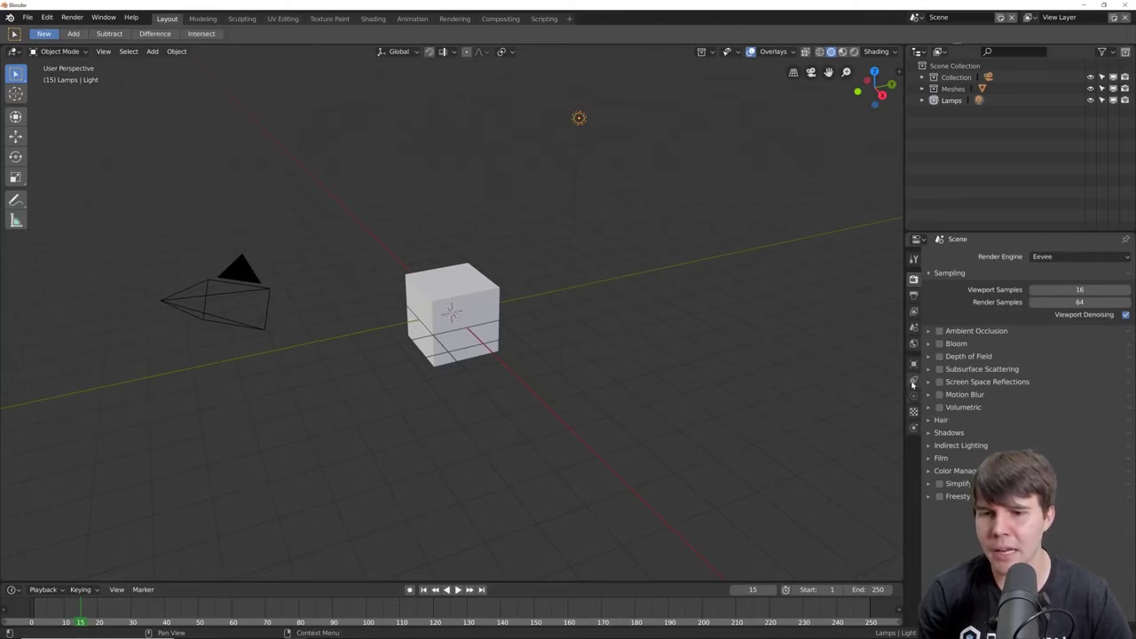
key(alt+Tab)
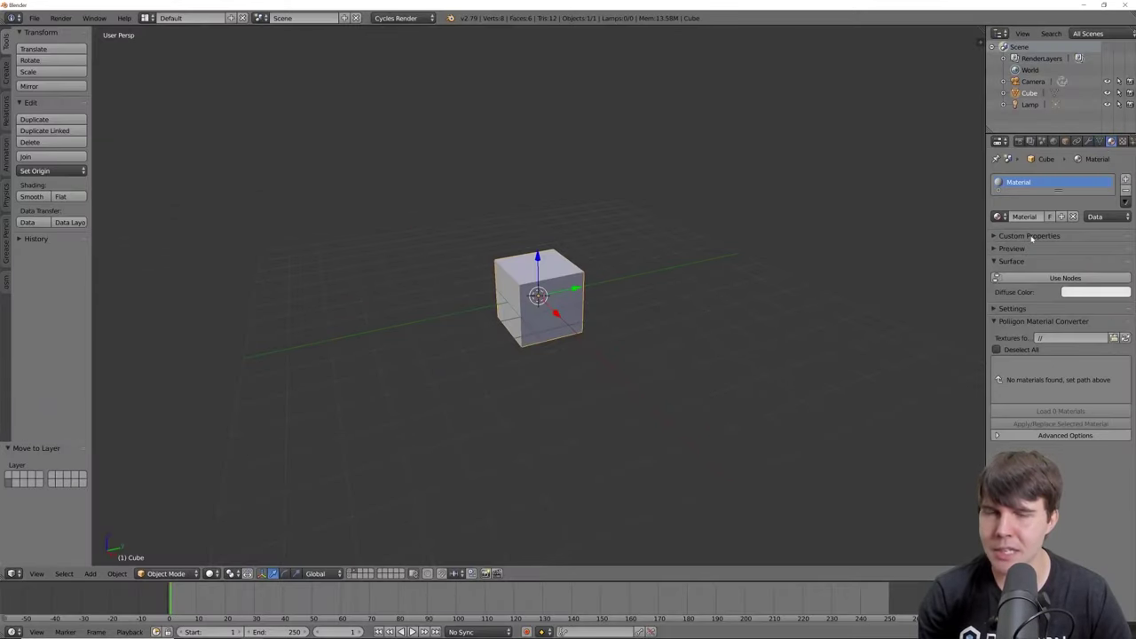
key(alt+Tab)
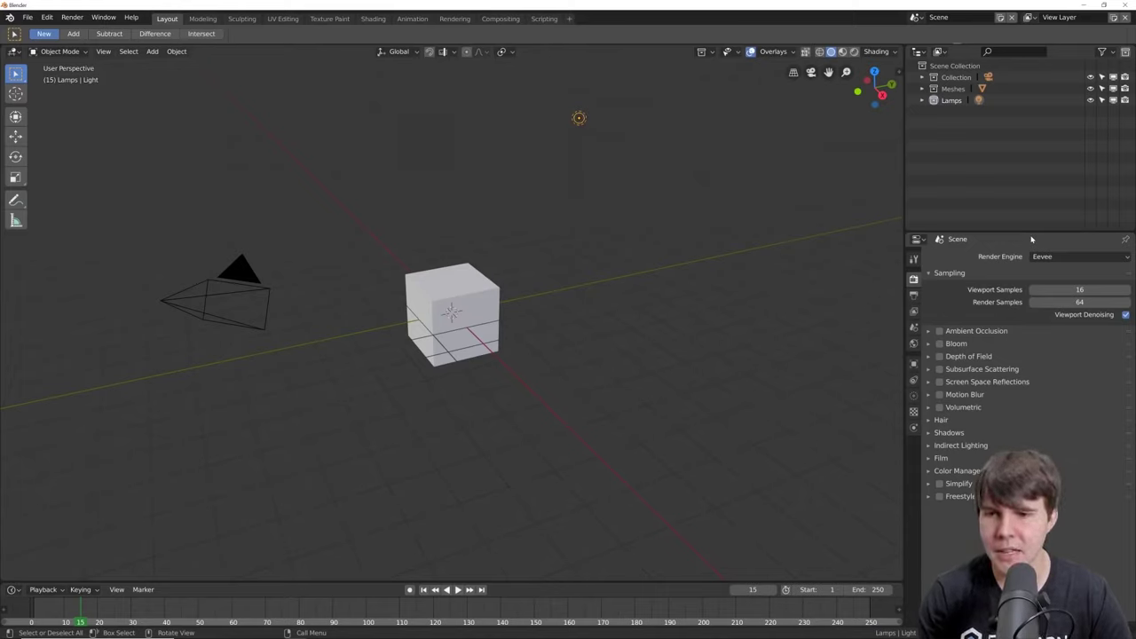
Step: Look through the light's constraint, data and object properties and the world, view layer and render properties
click(914, 380)
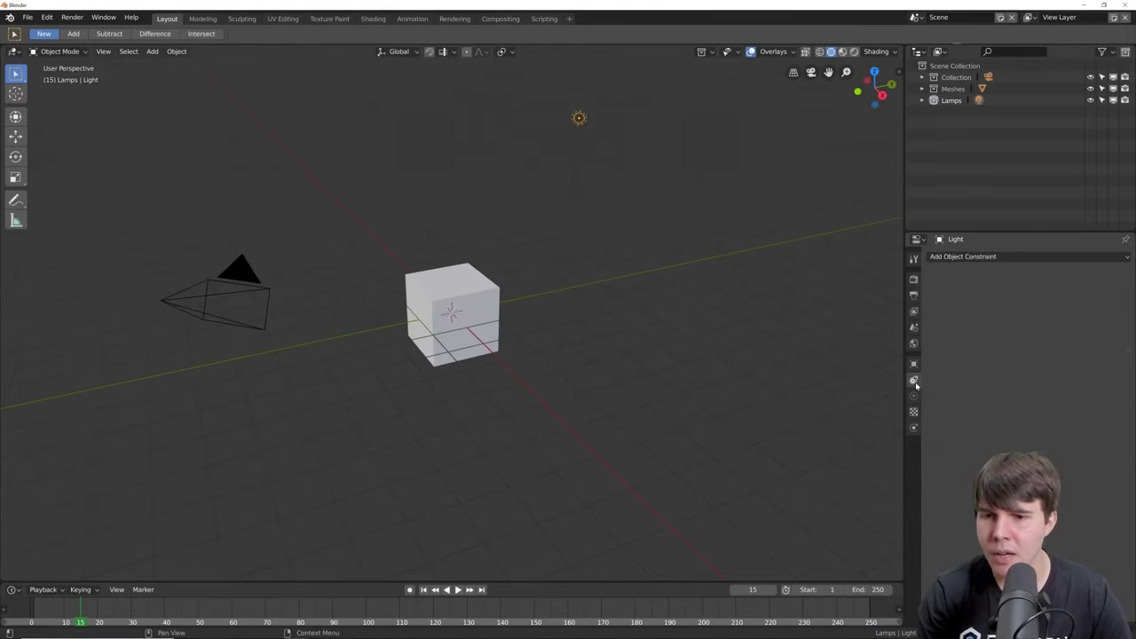
click(914, 396)
click(914, 364)
click(914, 343)
click(914, 311)
click(914, 279)
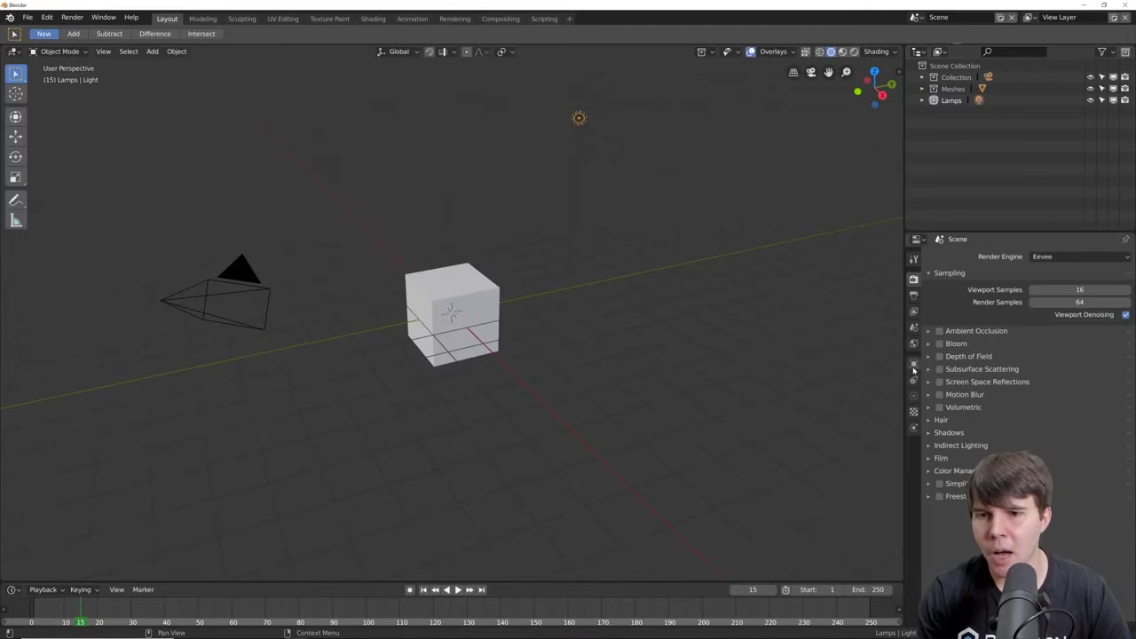
Step: Go back and forth between the light's constraint, data, texture and object properties, and return to the render properties
click(915, 382)
click(914, 395)
click(914, 382)
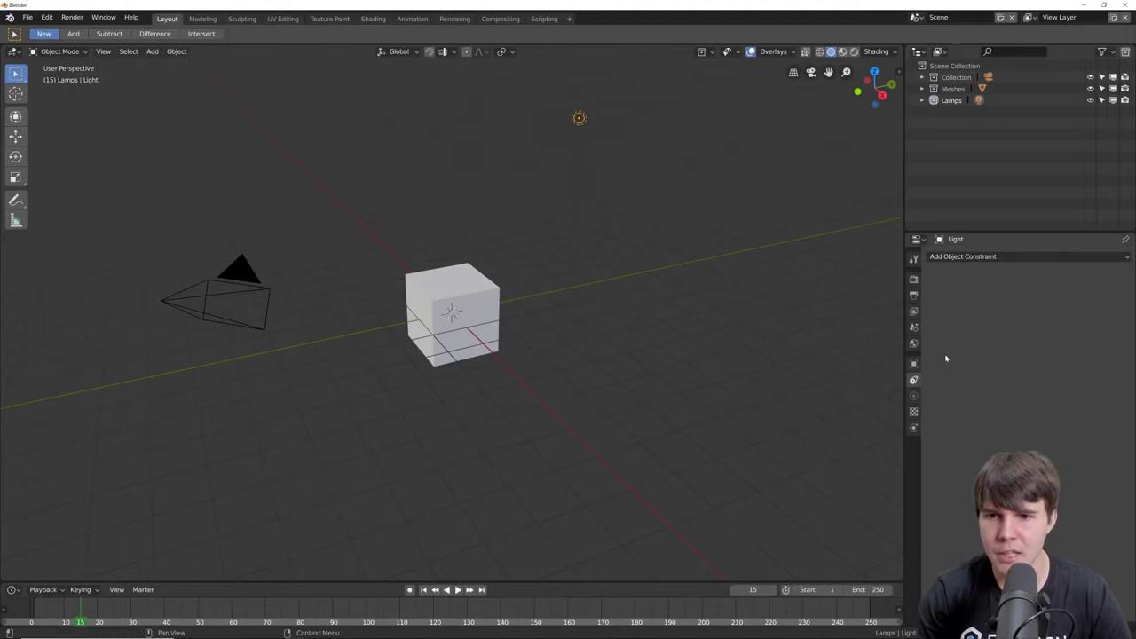
click(914, 396)
click(915, 410)
click(914, 396)
click(914, 380)
click(915, 363)
click(914, 380)
click(915, 409)
click(914, 396)
click(914, 365)
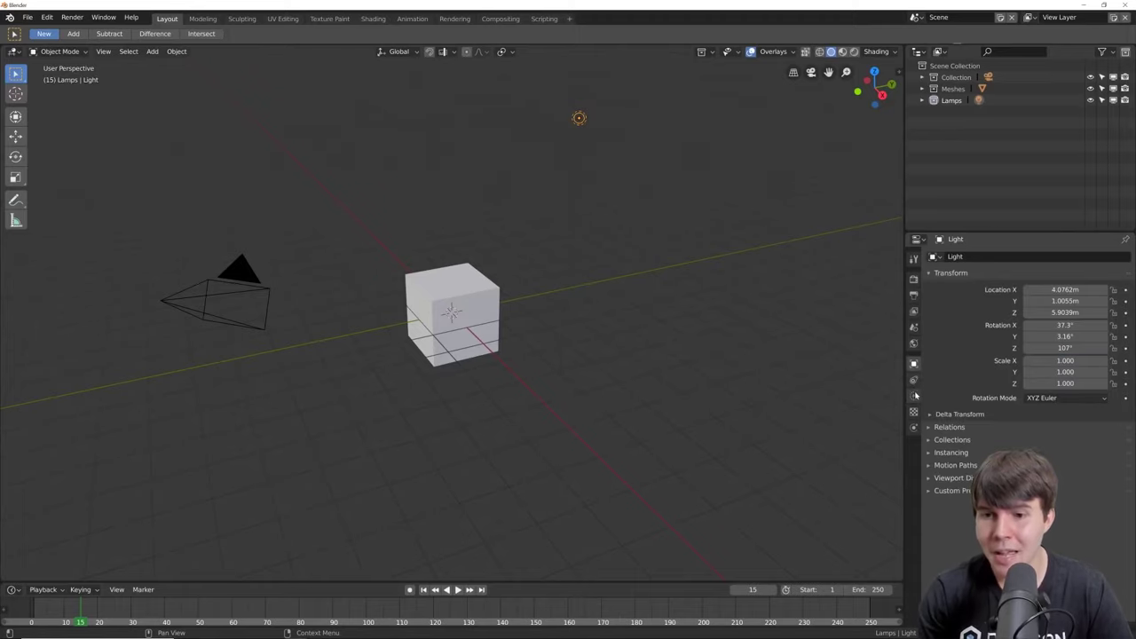
click(915, 396)
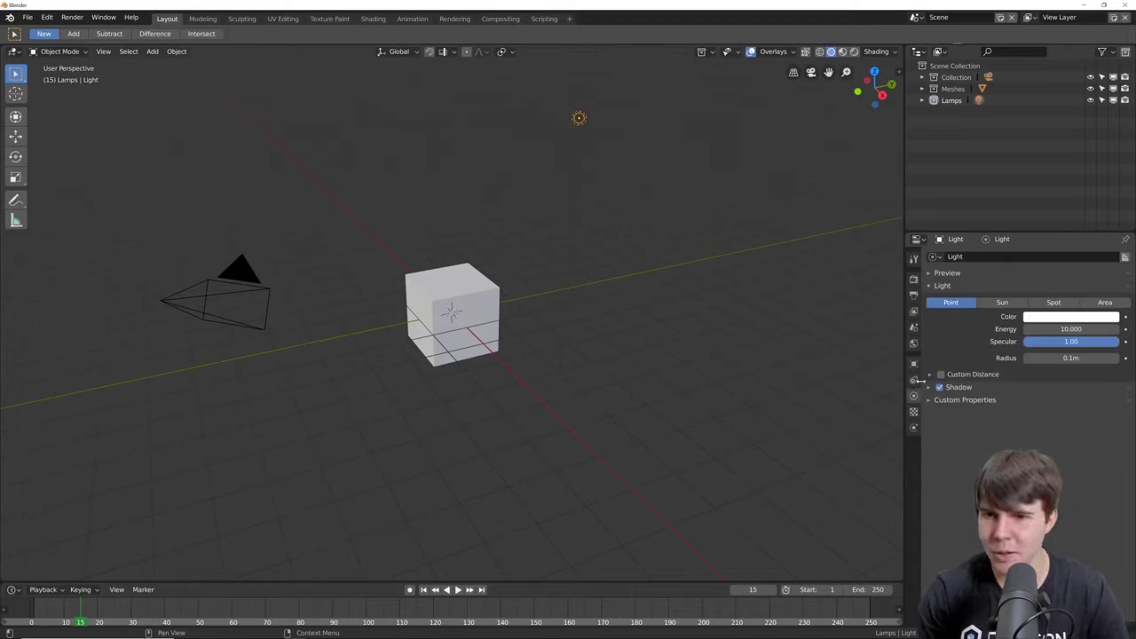
click(915, 279)
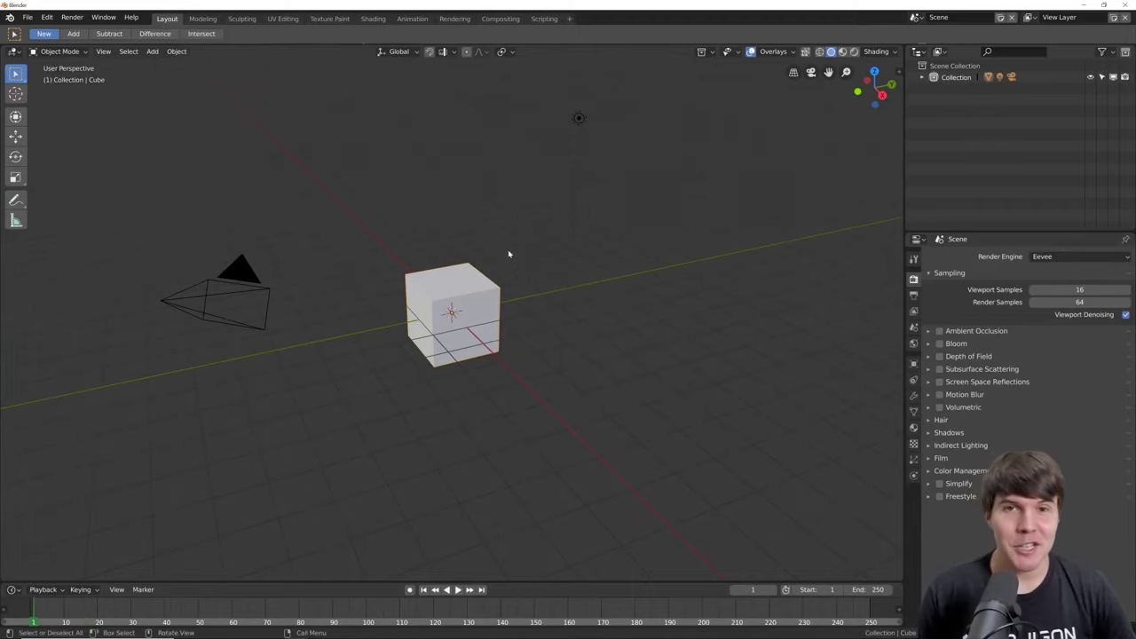
Step: Toggle Edit Mode on and off for the cube and set the viewport shading to Rendered
middle_drag(479, 288, 500, 286)
scroll(486, 280, up, 3)
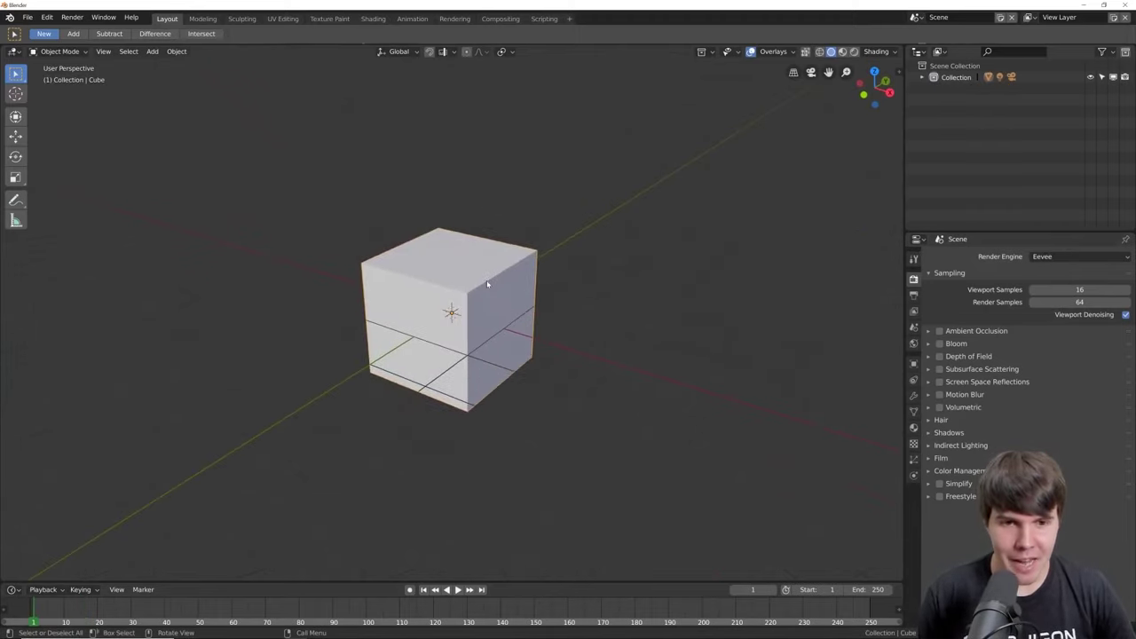
key(Tab)
scroll(486, 279, up, 2)
scroll(447, 337, up, 2)
key(Tab)
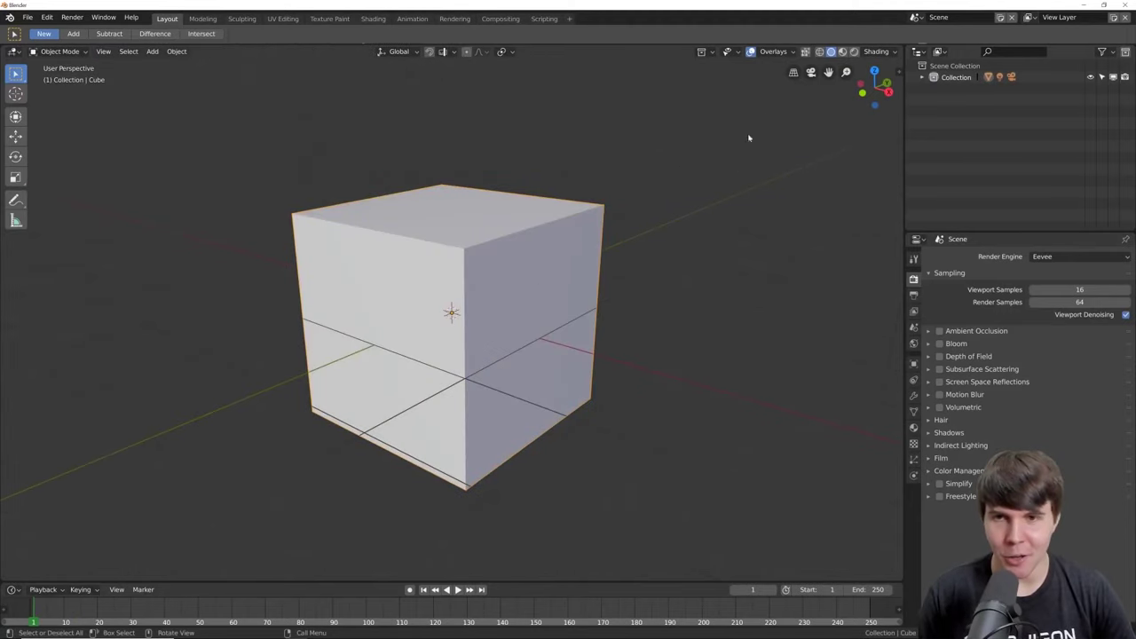
click(850, 53)
scroll(603, 233, down, 3)
Step: Add a plane mesh and scale it up into a large floor around the cube
key(shift+a)
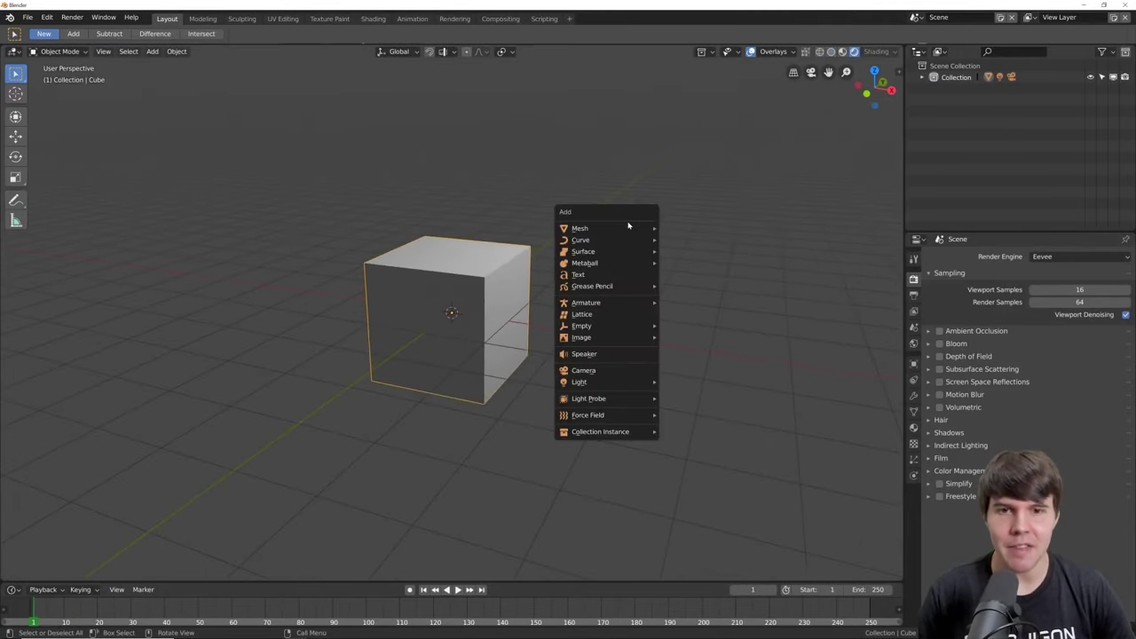
mouse_move(644, 232)
click(683, 228)
key(s)
click(393, 418)
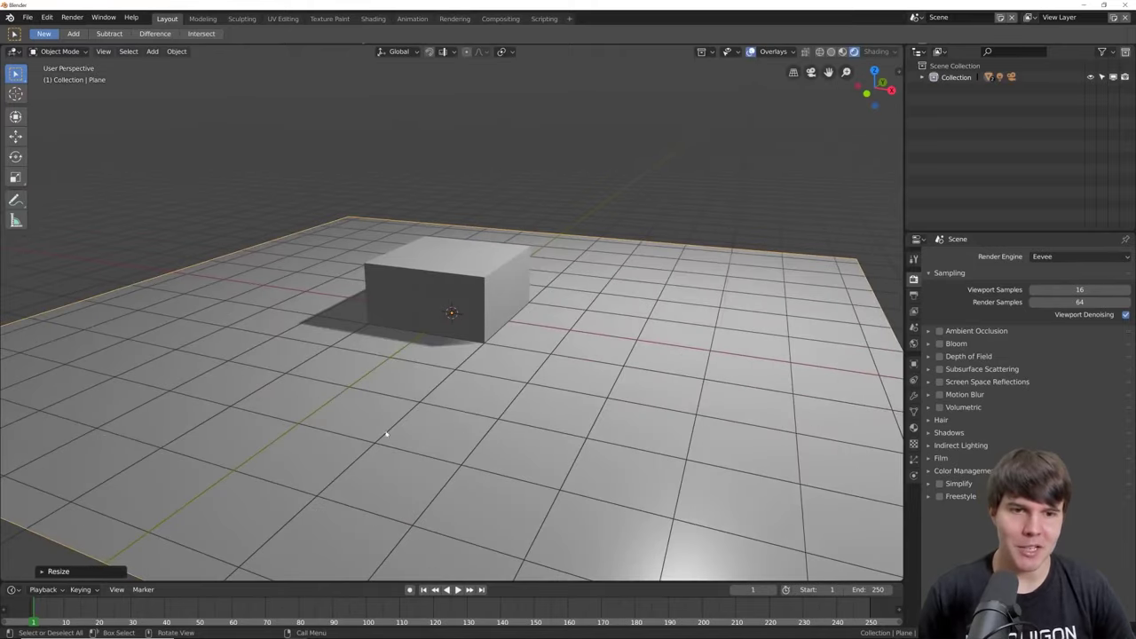
middle_drag(487, 401, 409, 291)
scroll(409, 291, down, 3)
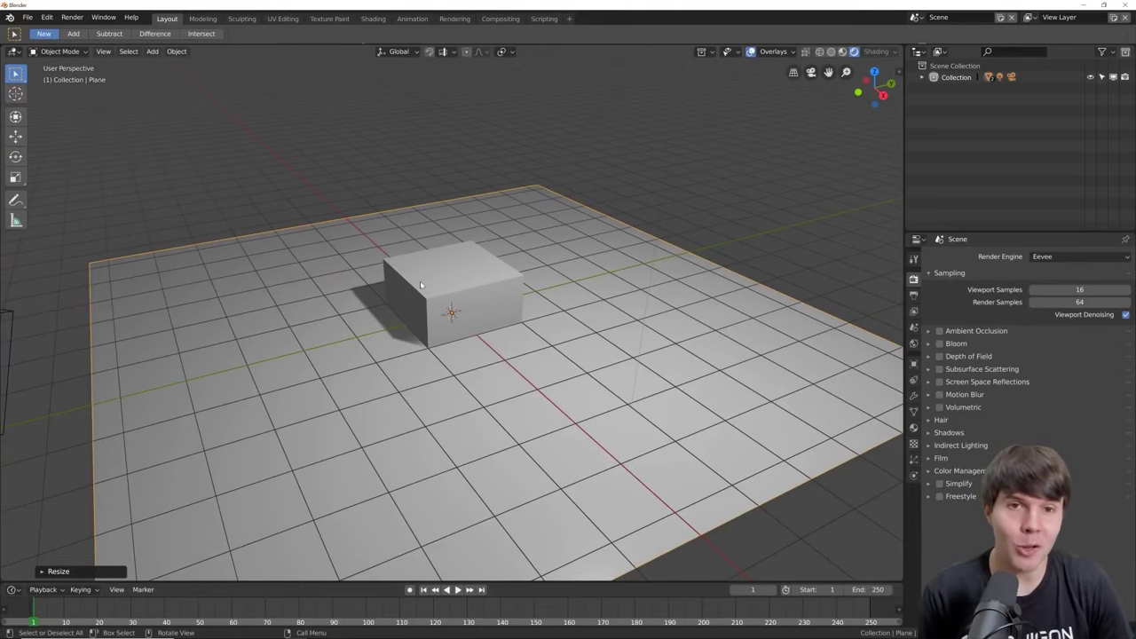
middle_drag(420, 280, 441, 283)
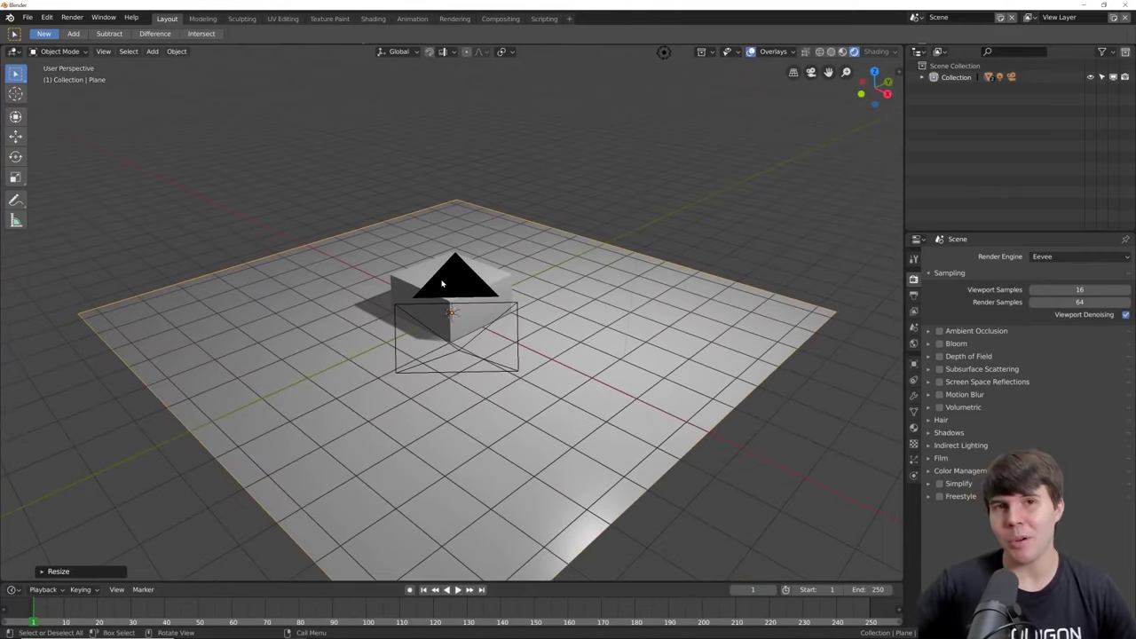